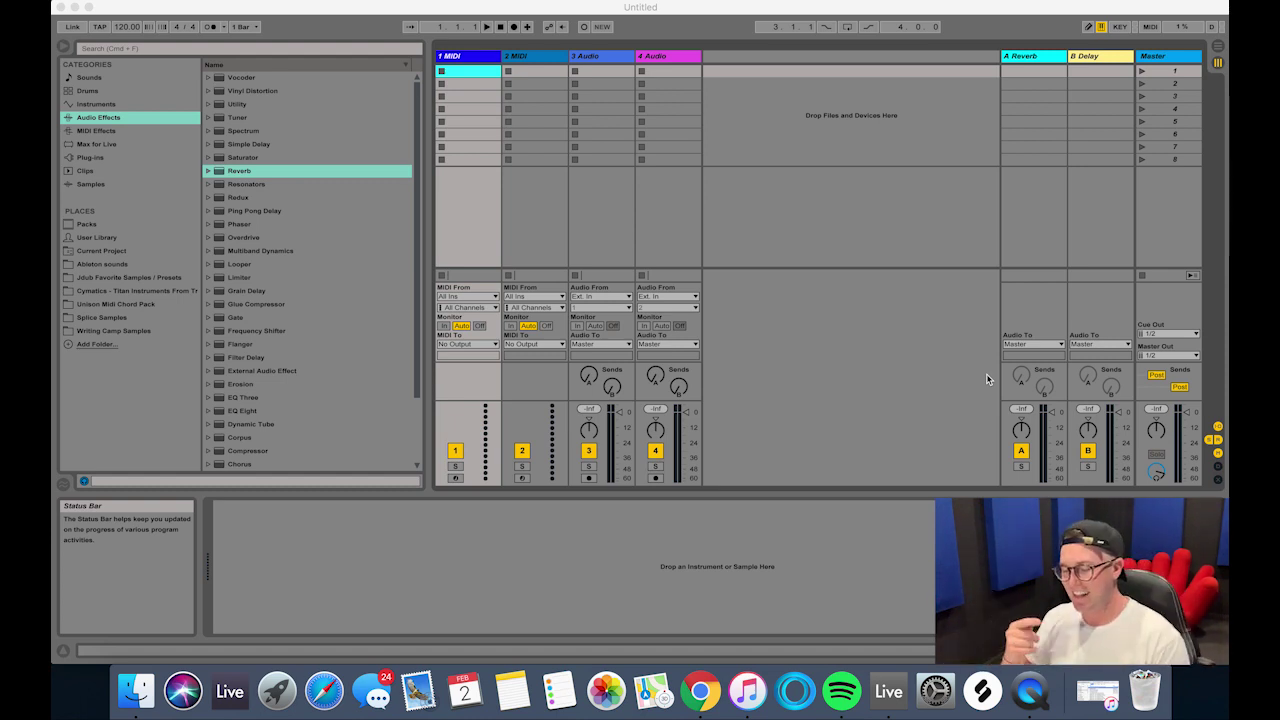
- Switch to iTunes and select the song Make You Mine (Instrumental) in the library
left_click(741, 698)
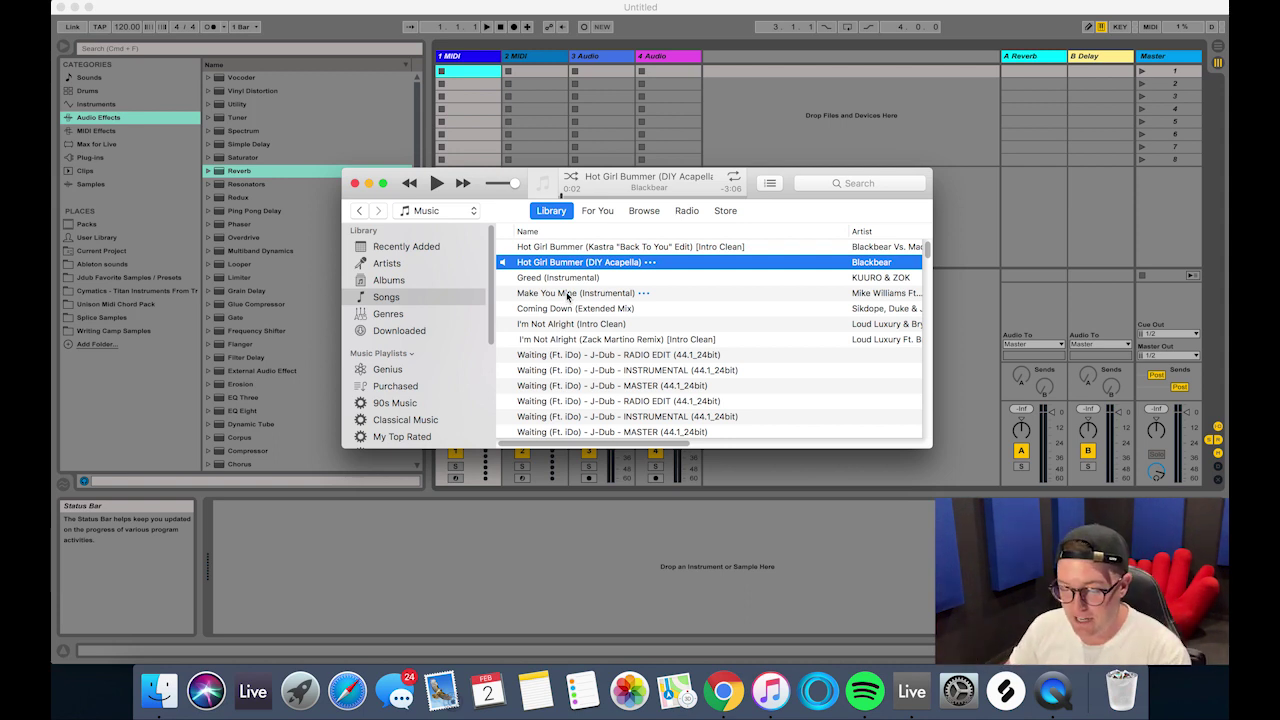
left_click(567, 294)
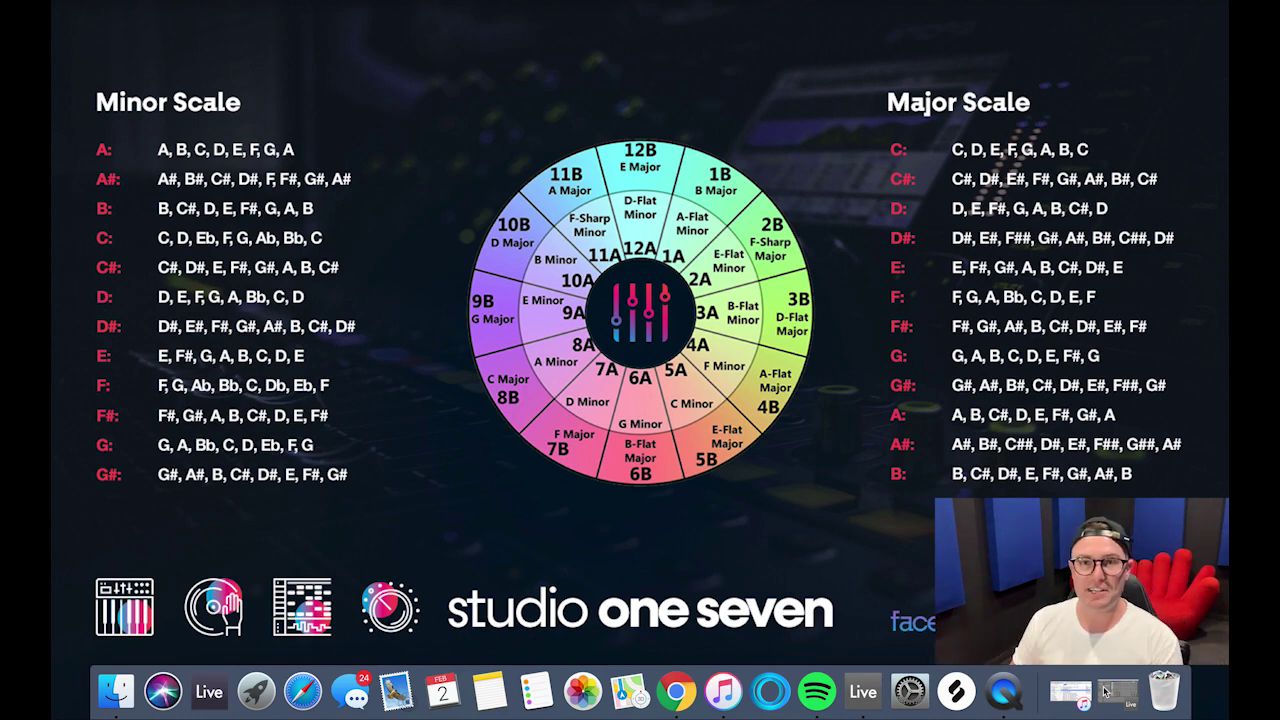
- Return to the Ableton Live set and set the project tempo to 128 BPM
left_click(1077, 692)
left_click(1092, 695)
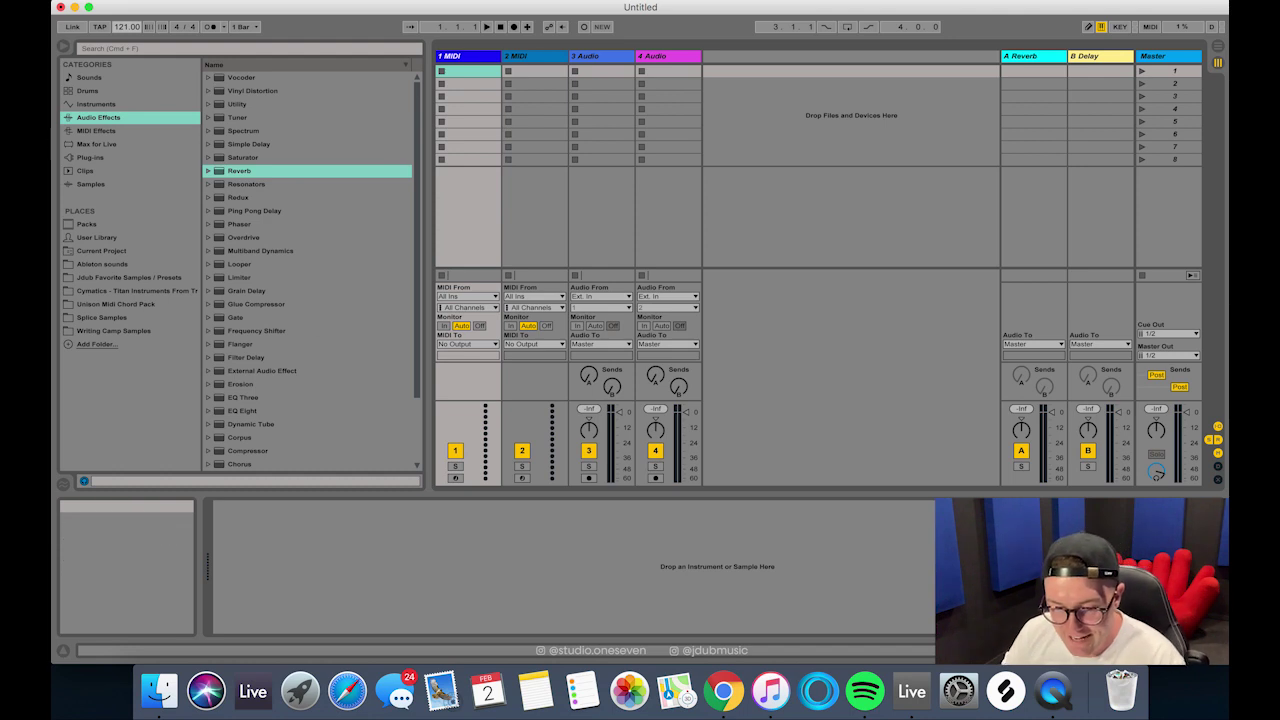
type("128")
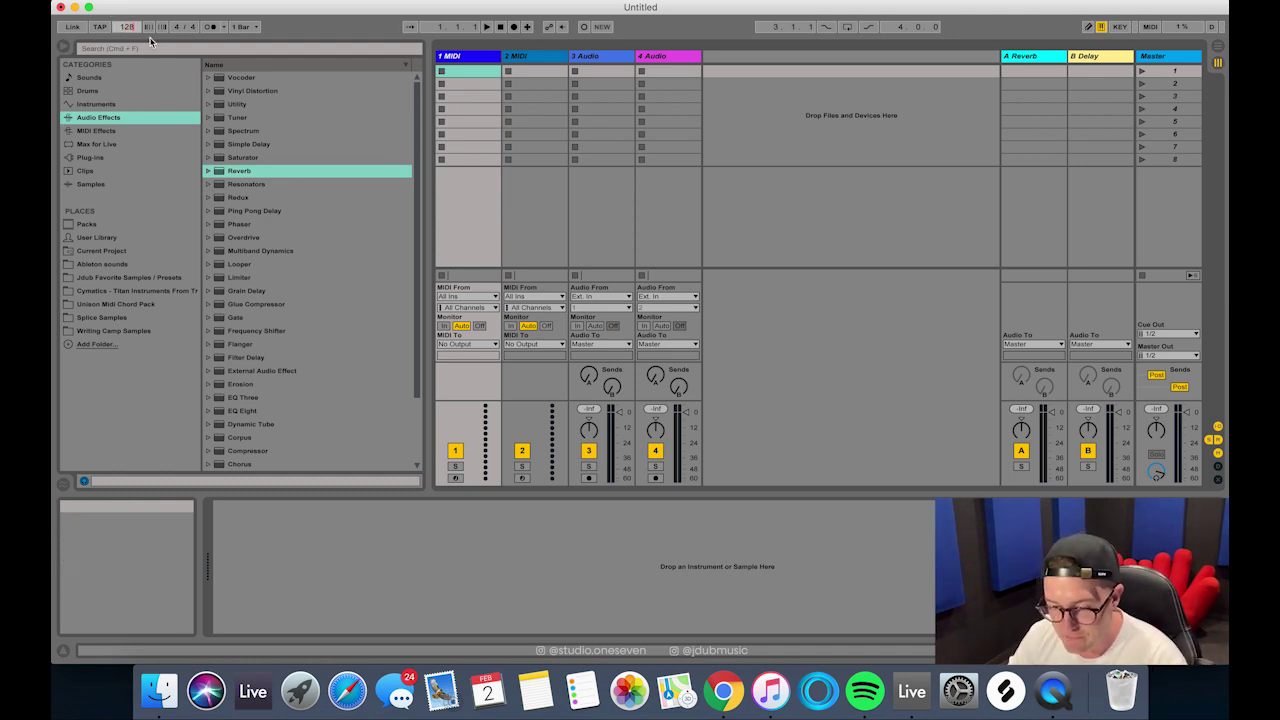
key("Return")
- Switch to the Arrangement View and bring Make You Mine (Instrumental) from iTunes onto the first track at bar 10
left_click(540, 122)
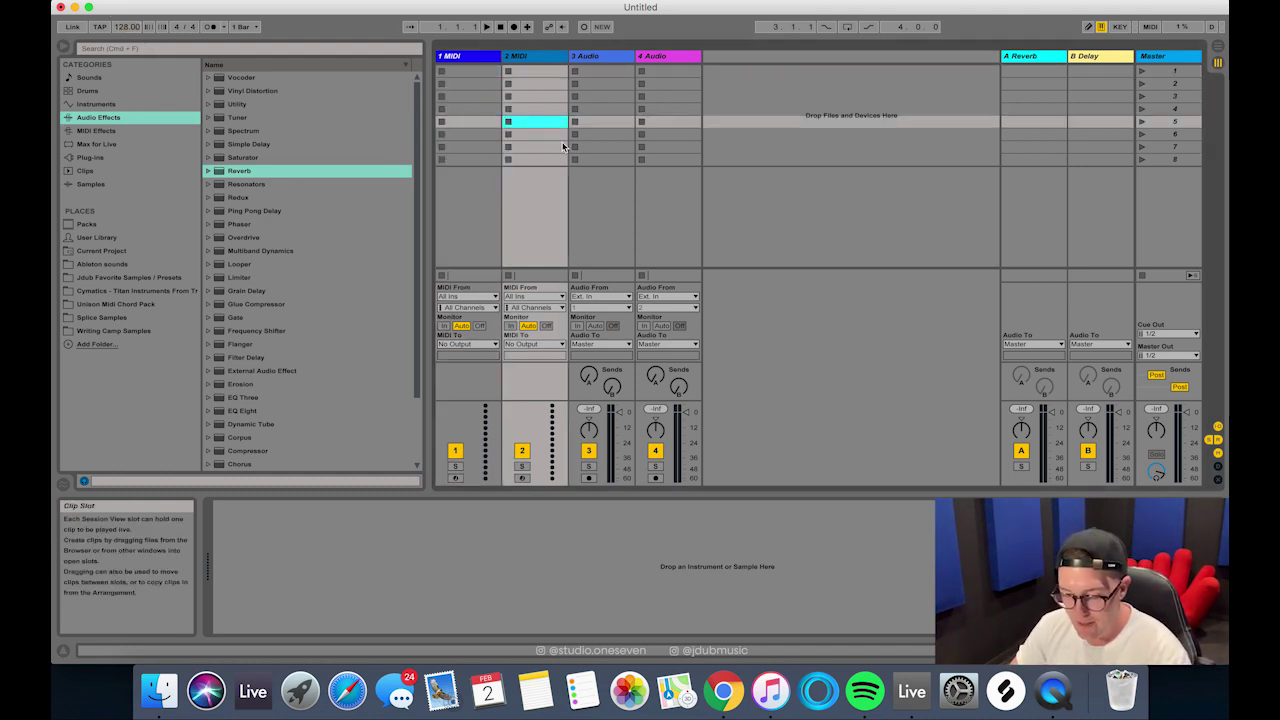
key("Tab")
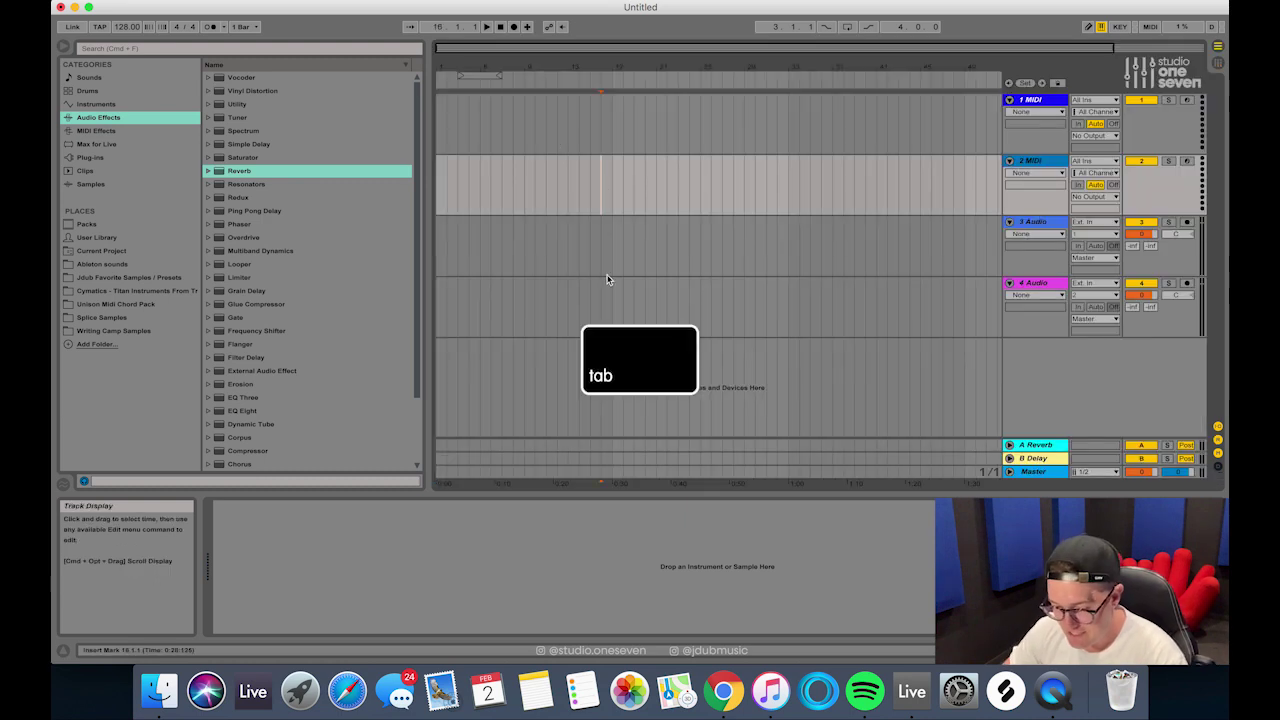
left_click(771, 691)
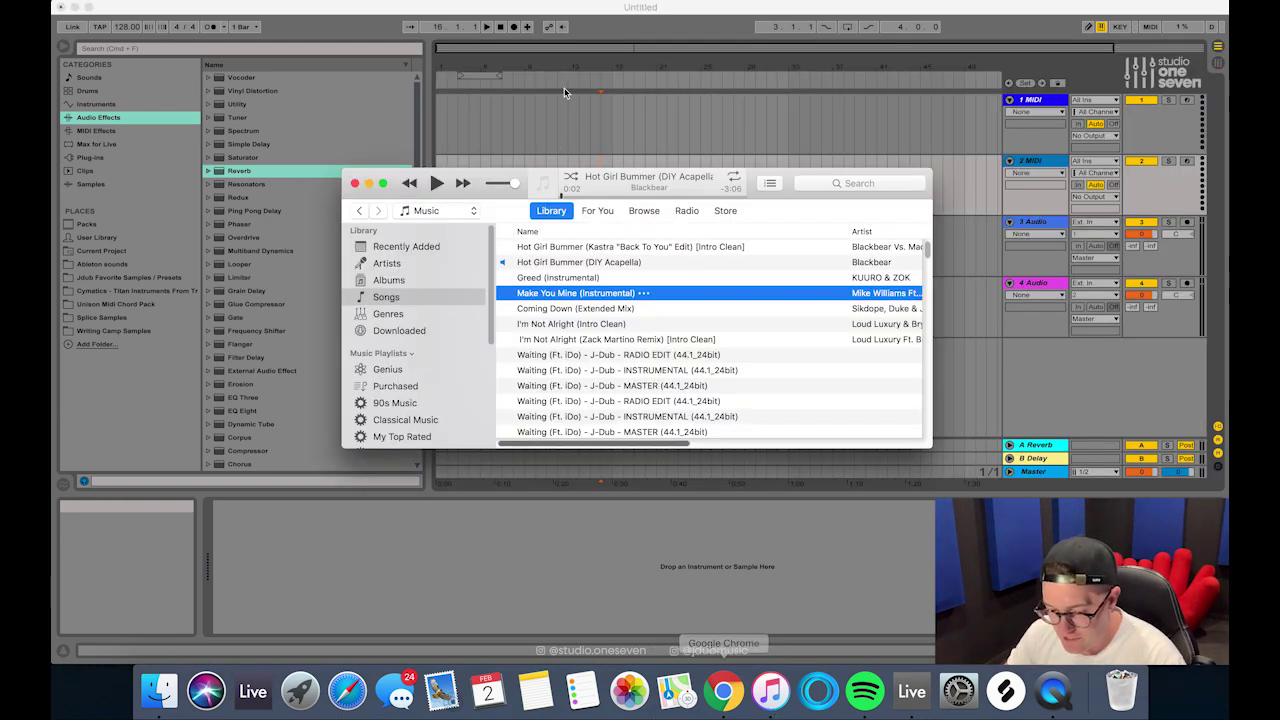
left_click_drag(565, 297, 534, 127)
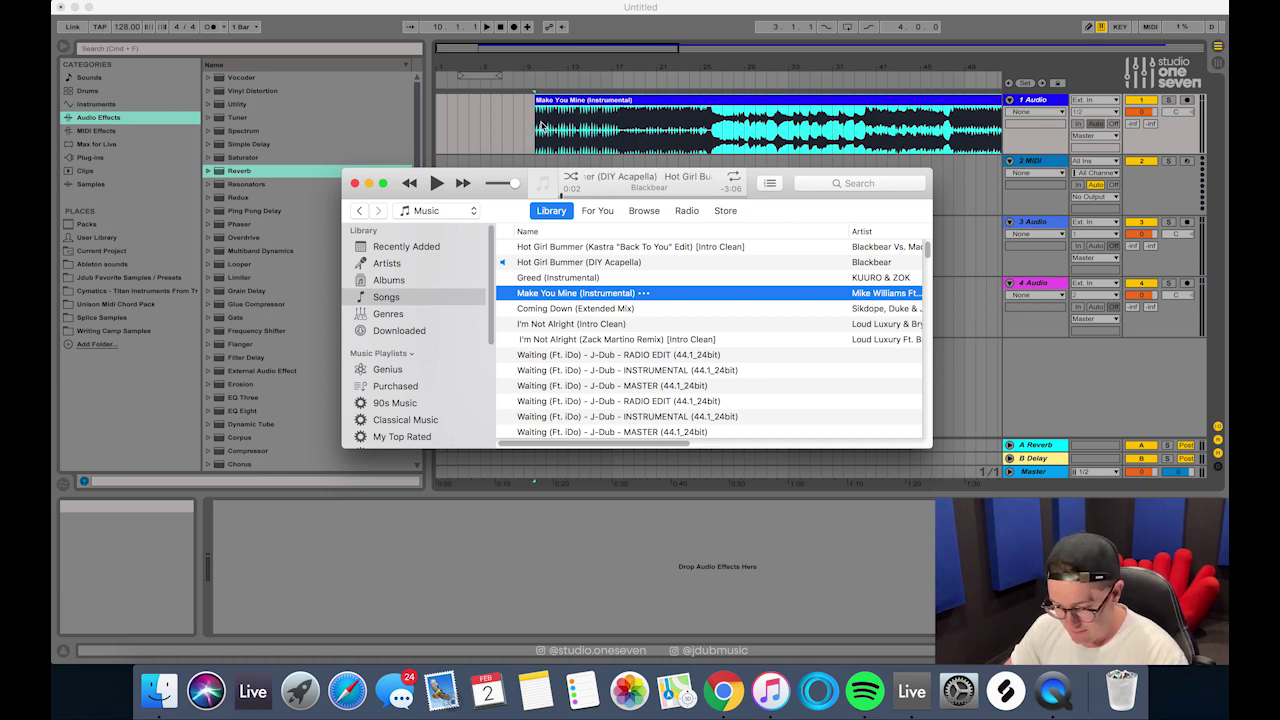
- Set the instrumental clip's warp mode to Complex Pro and its Formants to 0
left_click(534, 127)
left_click(565, 106)
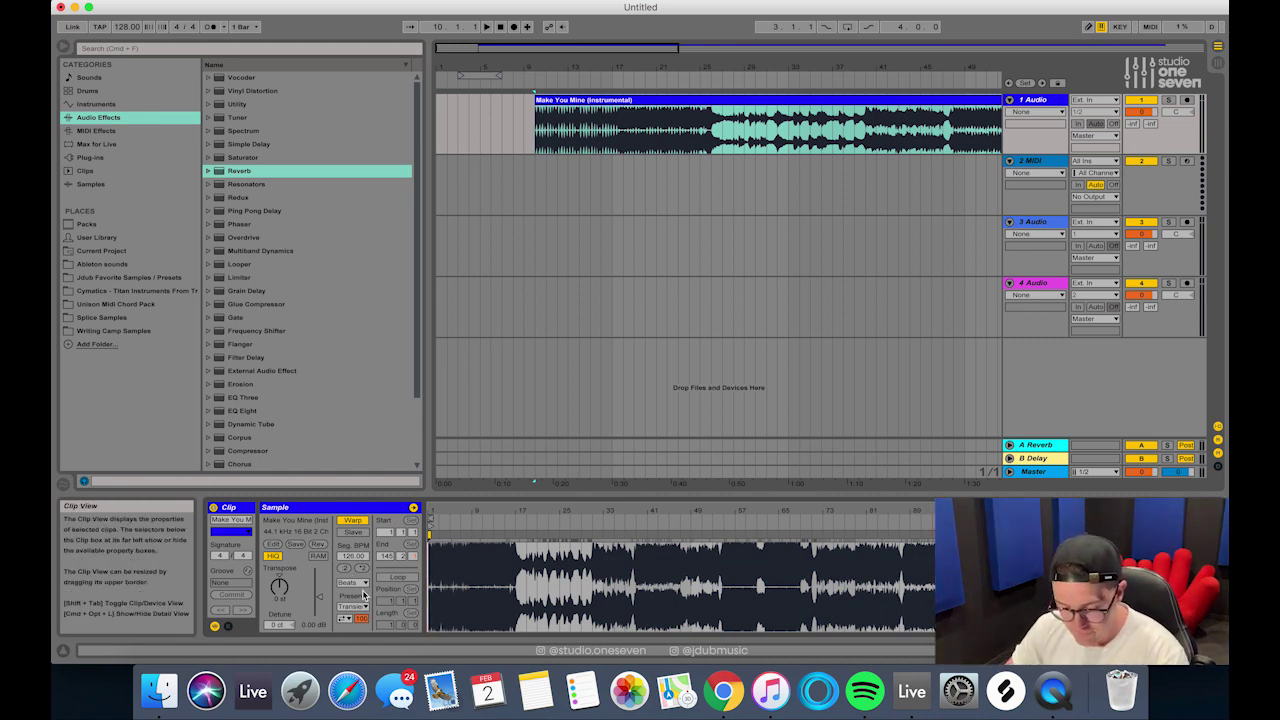
left_click(362, 588)
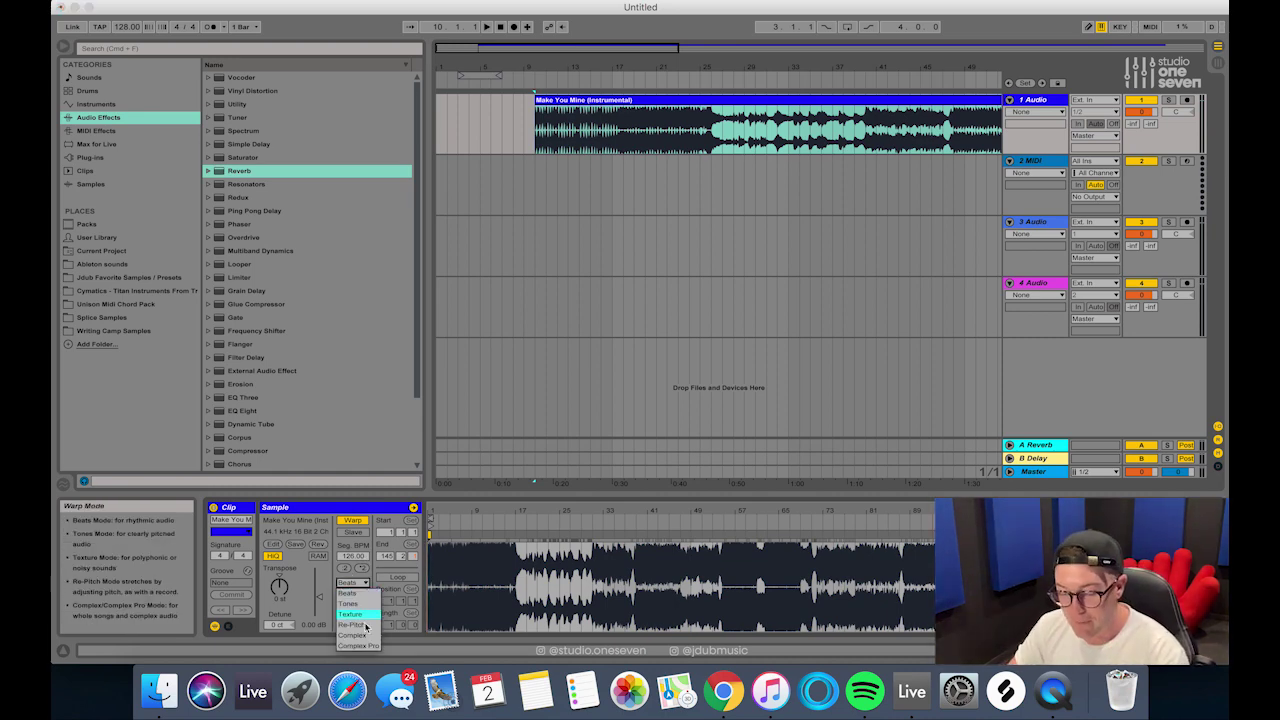
left_click(365, 648)
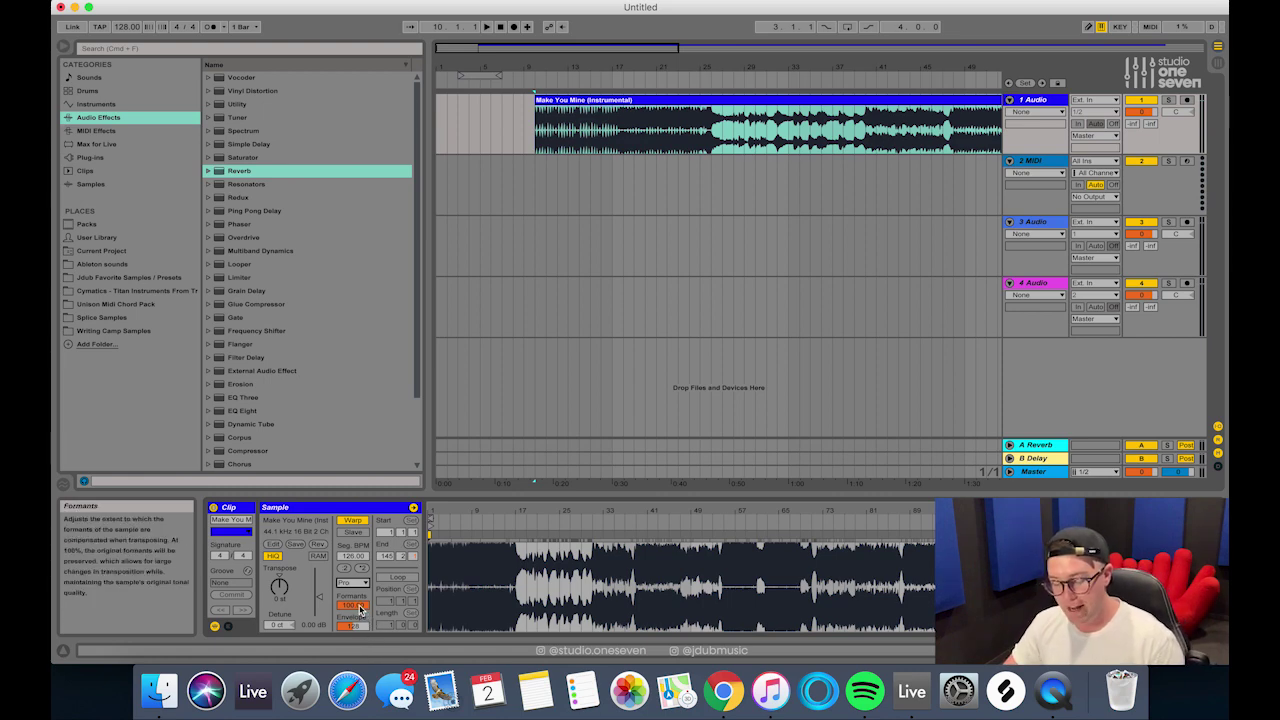
left_click_drag(358, 605, 358, 660)
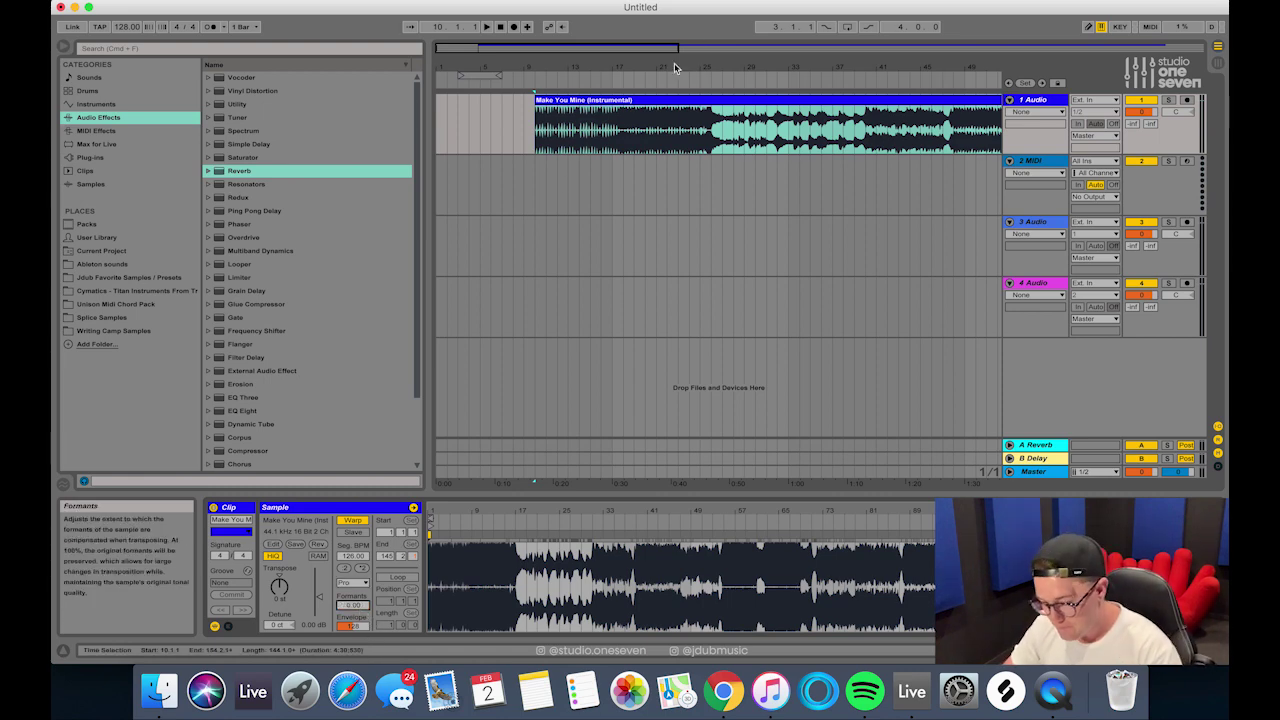
- Solo the instrumental's track and add a warp marker at the first transient of its waveform
left_click(634, 101)
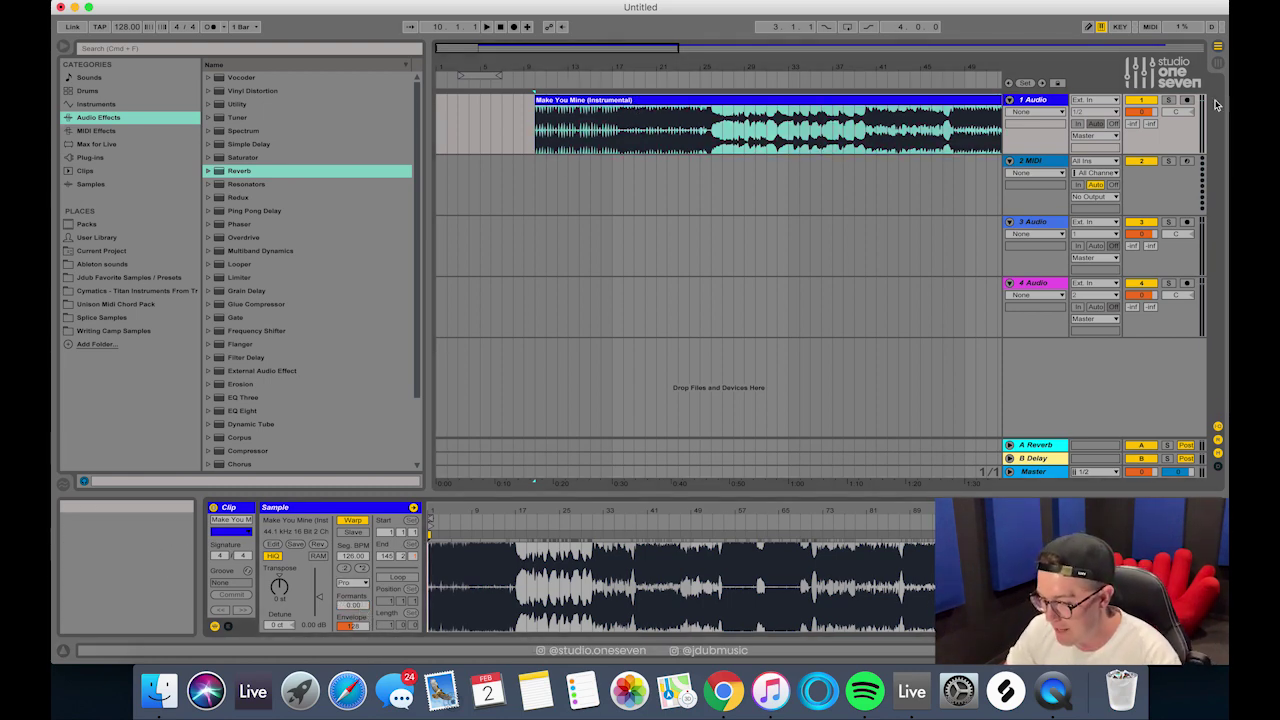
left_click(472, 546)
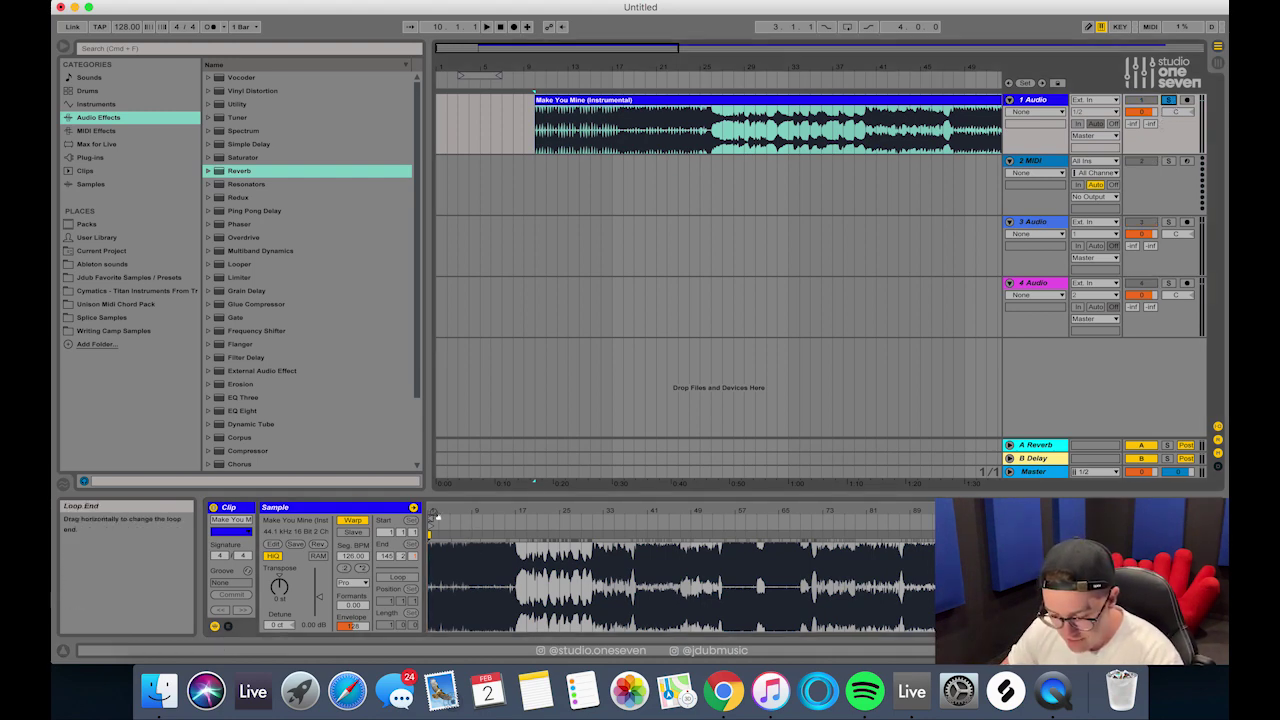
left_click_drag(434, 513, 620, 590)
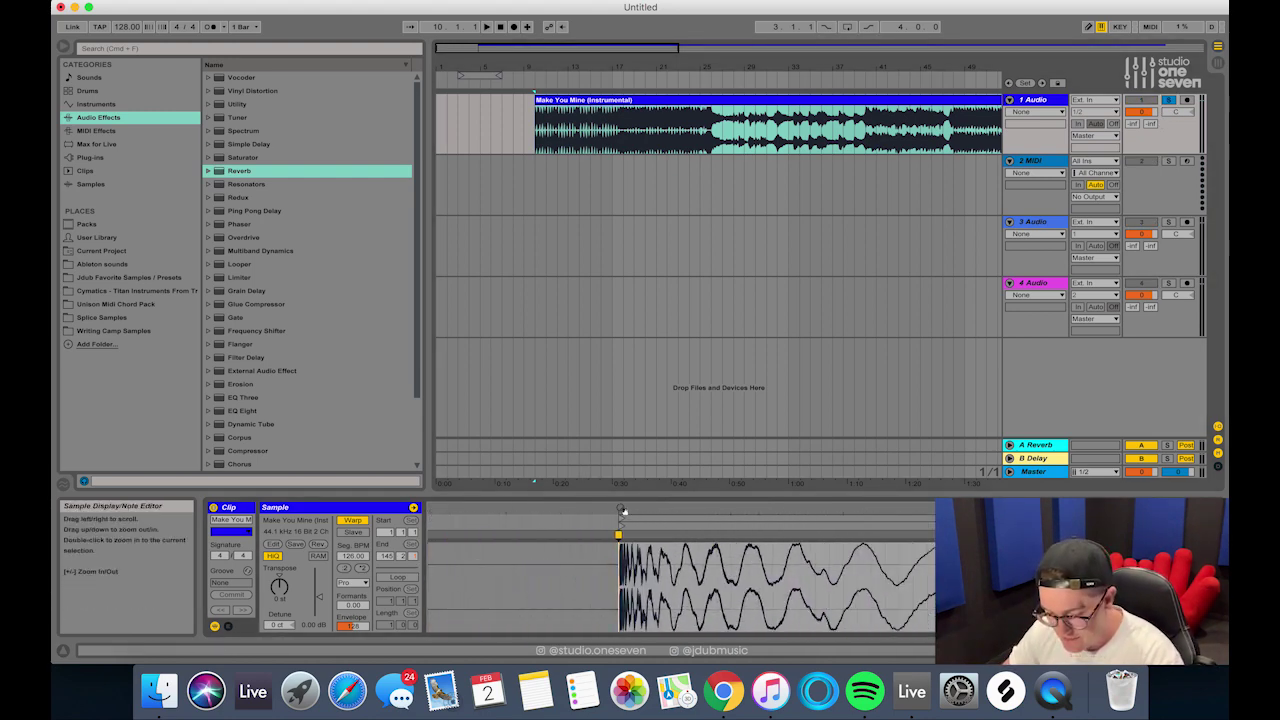
left_click_drag(623, 512, 828, 620)
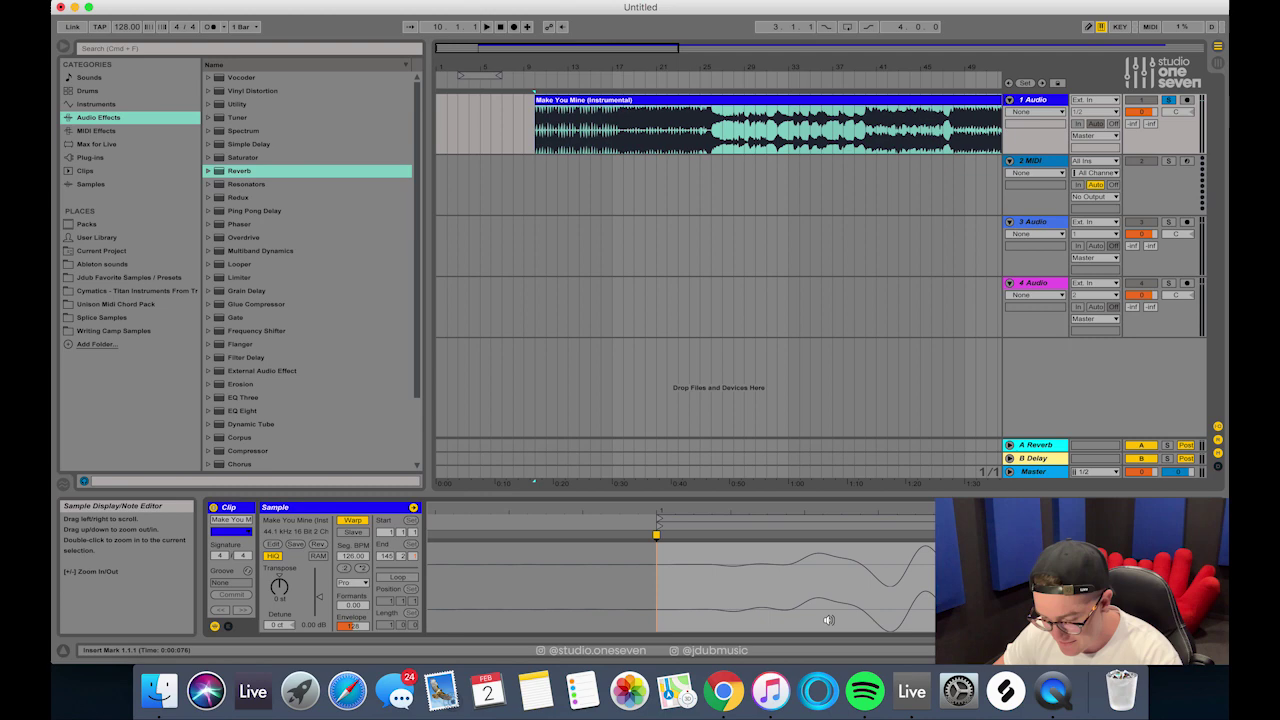
double_click(695, 559)
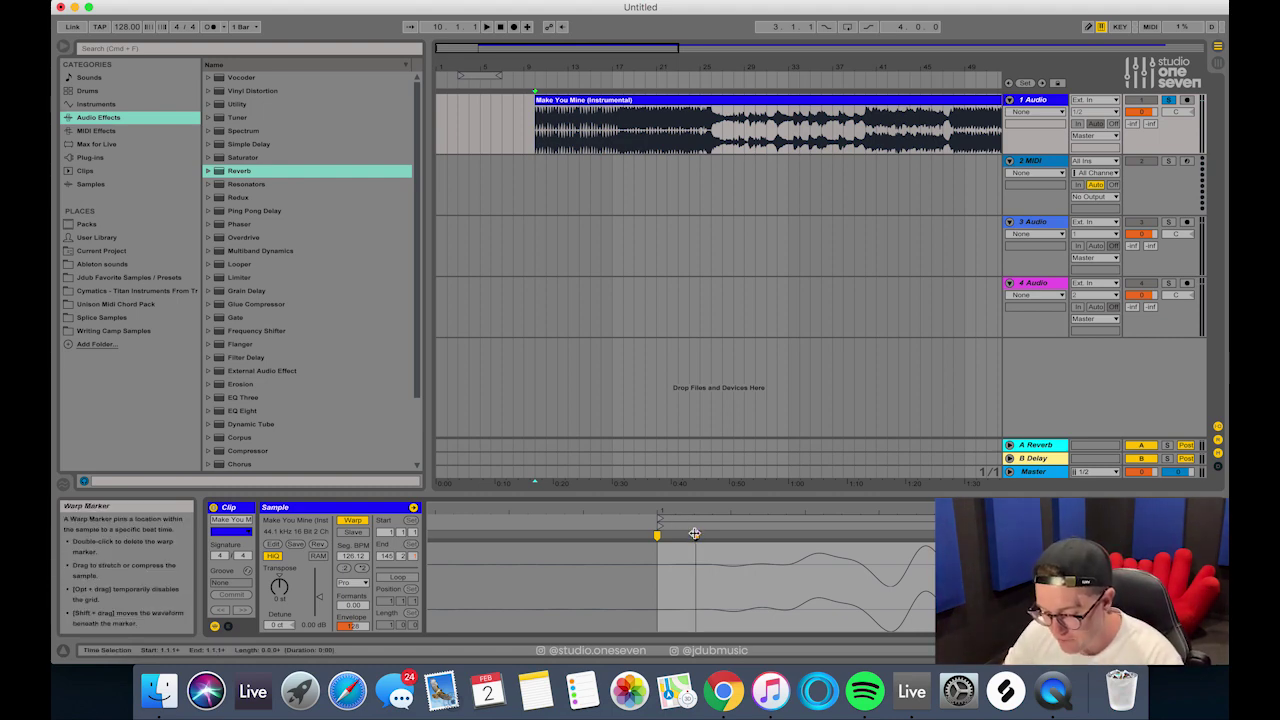
- Set 1.1.1 at the instrumental's new warp marker and apply Warp From Here (Straight) from that point
right_click(696, 538)
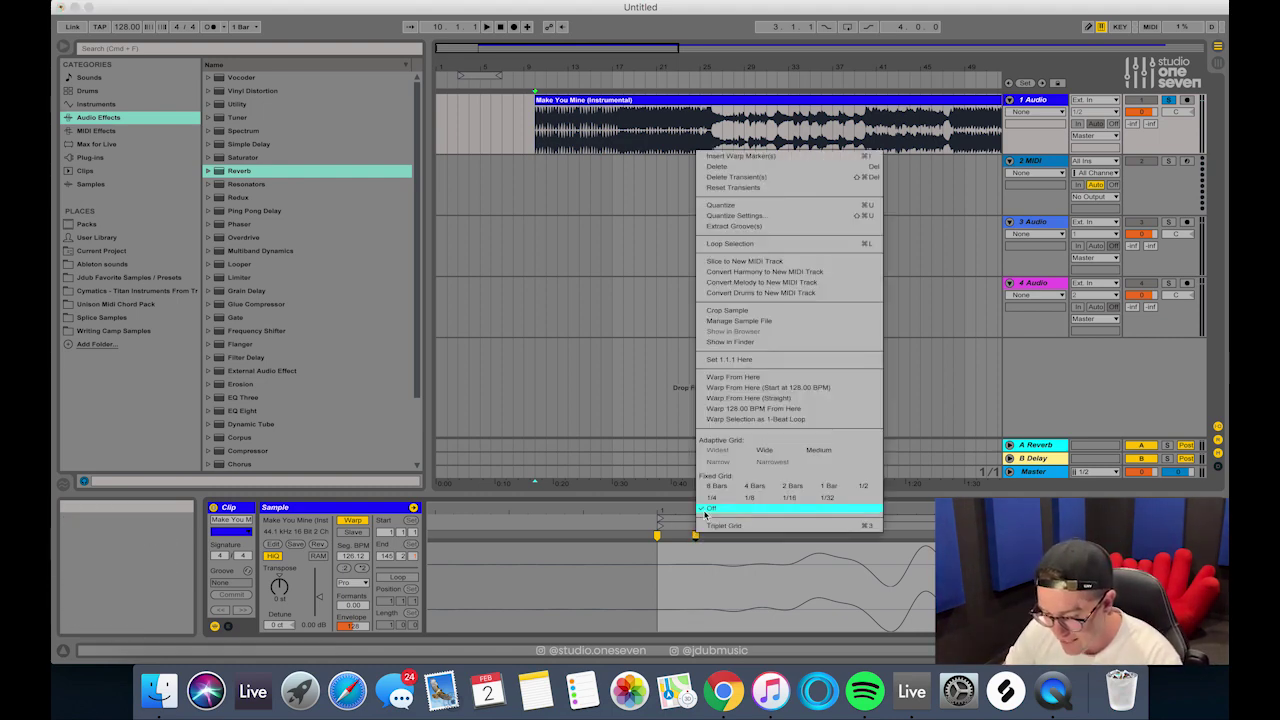
left_click(730, 359)
right_click(697, 536)
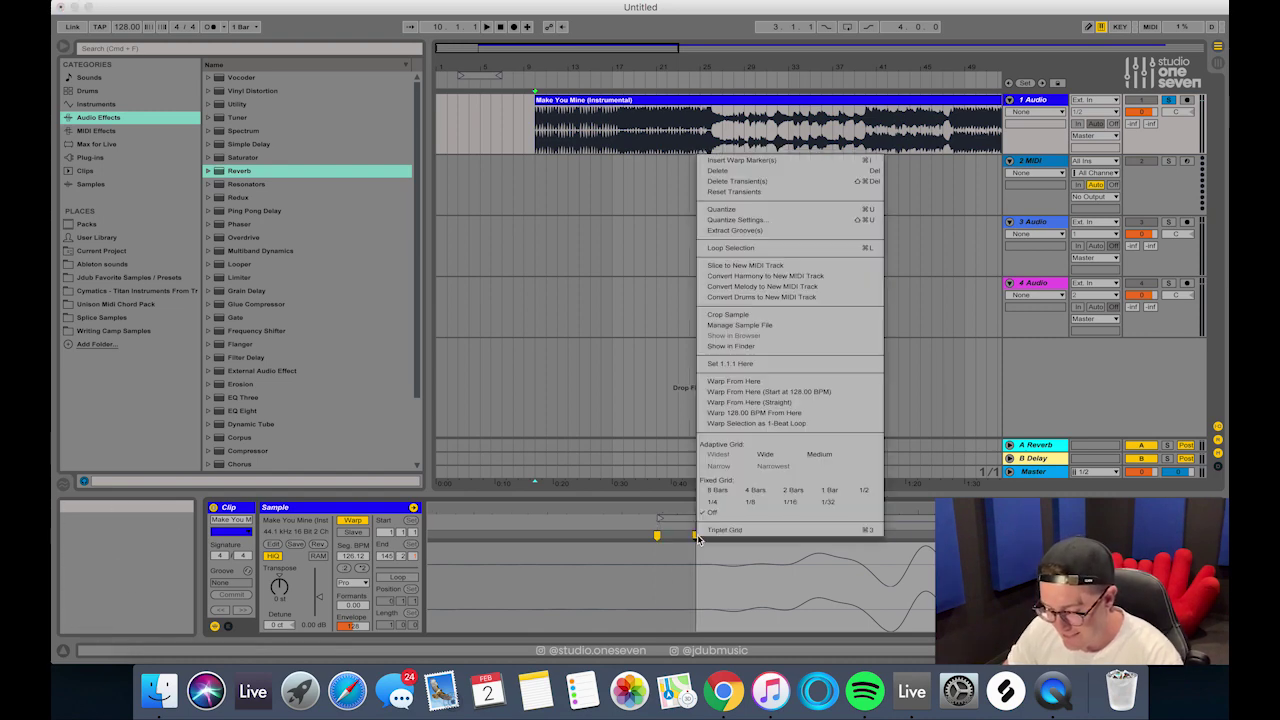
left_click(778, 403)
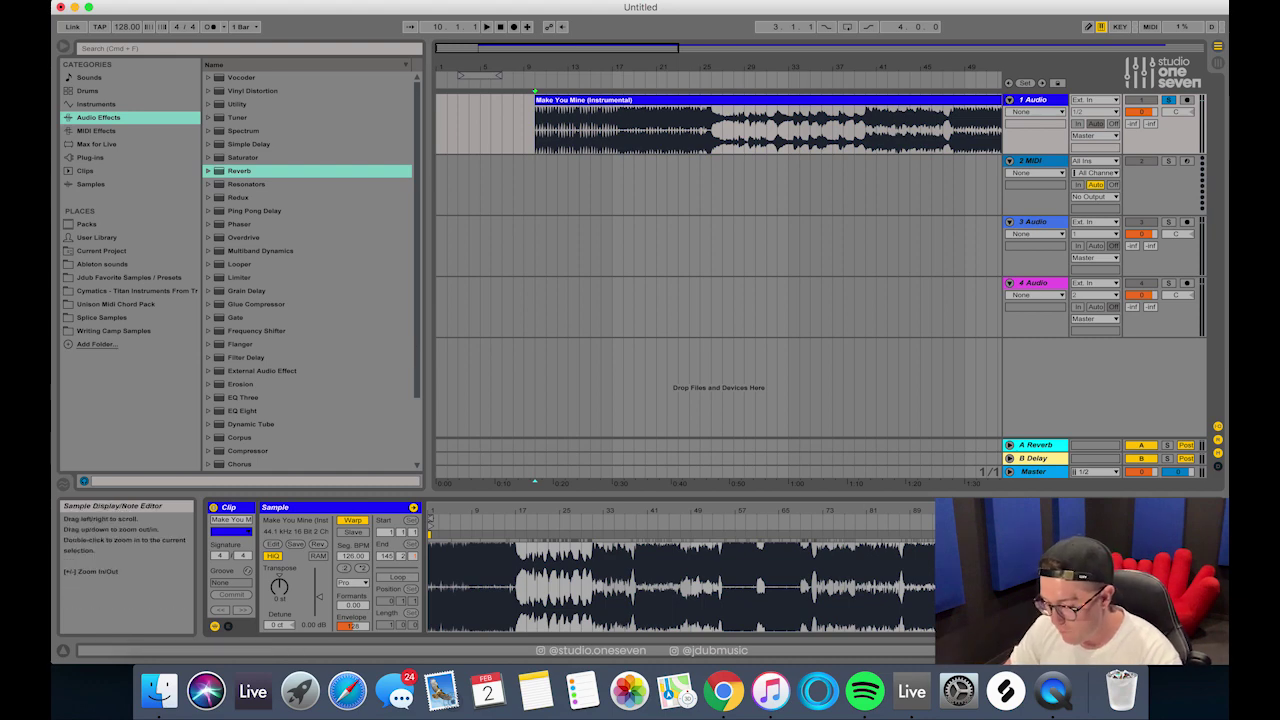
- Examine the instrumental's transients against the beat grid at later points in the song, including around bar 112
left_click_drag(1040, 514, 1040, 630)
left_click_drag(823, 514, 813, 625)
left_click_drag(880, 514, 880, 625)
left_click_drag(572, 510, 608, 530)
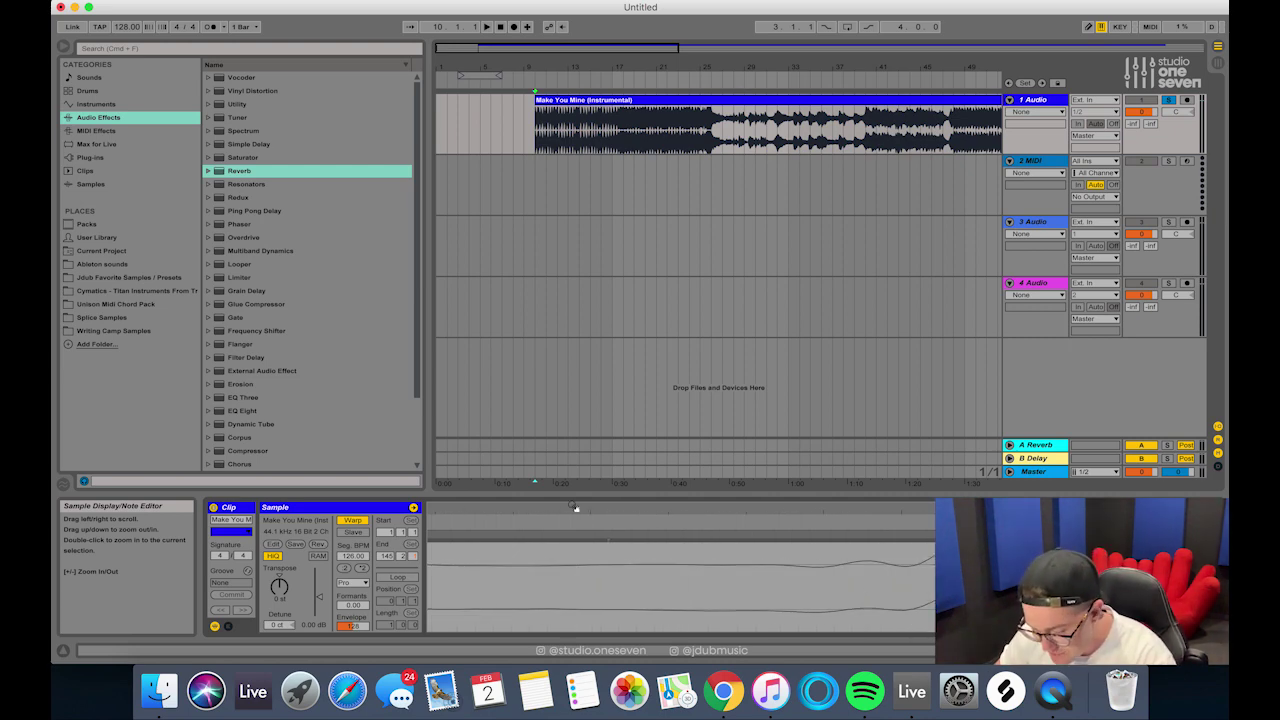
double_click(746, 565)
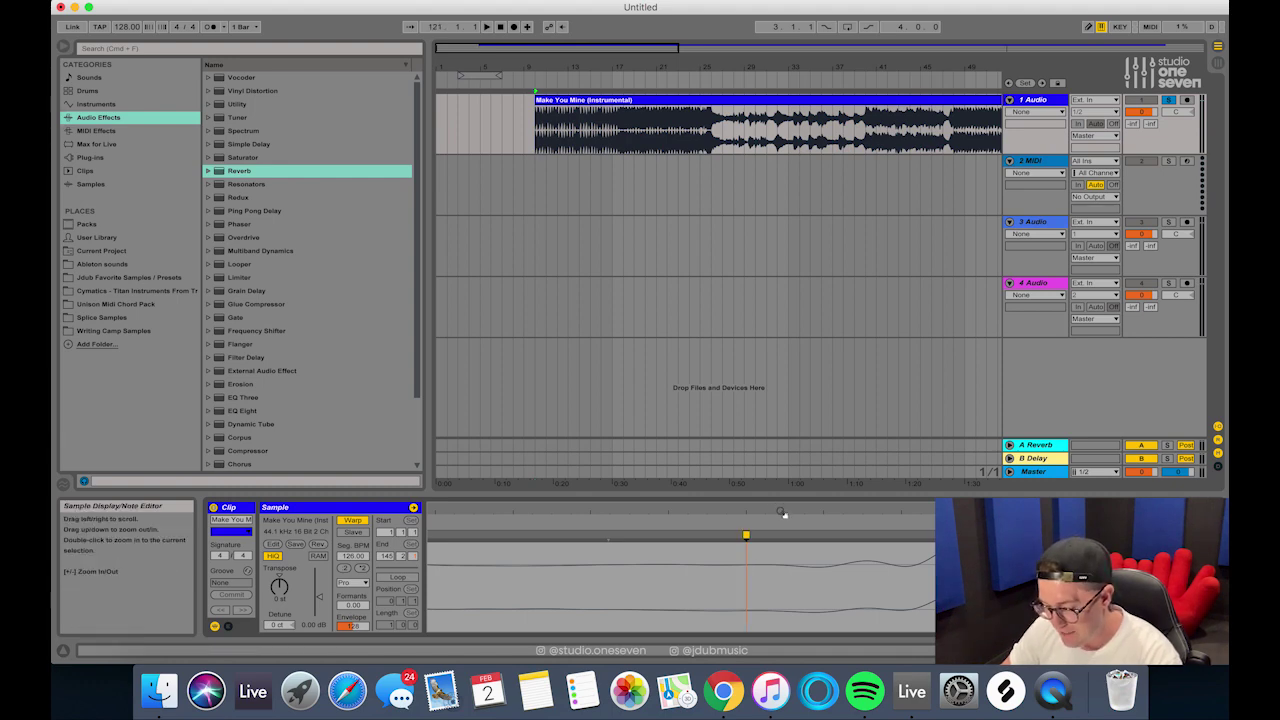
left_click_drag(783, 512, 783, 440)
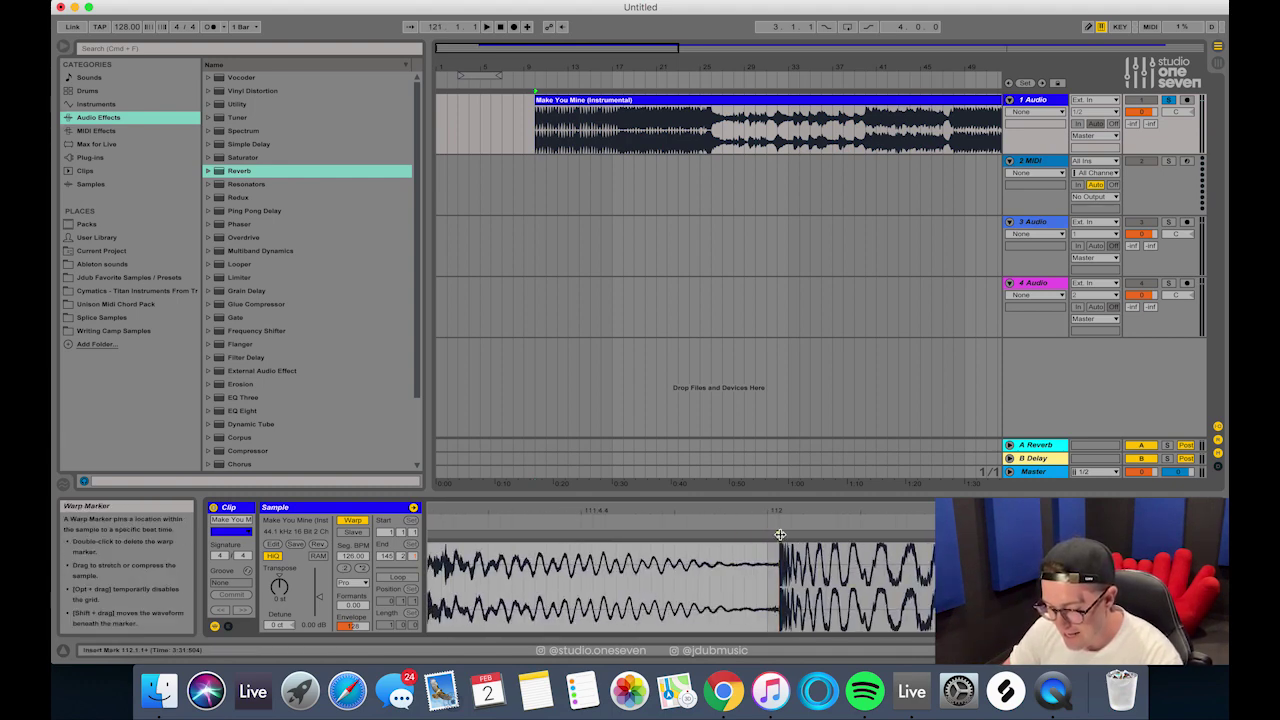
mouse_move(779, 536)
left_mouse_down()
mouse_move(760, 536)
mouse_move(778, 440)
left_mouse_up()
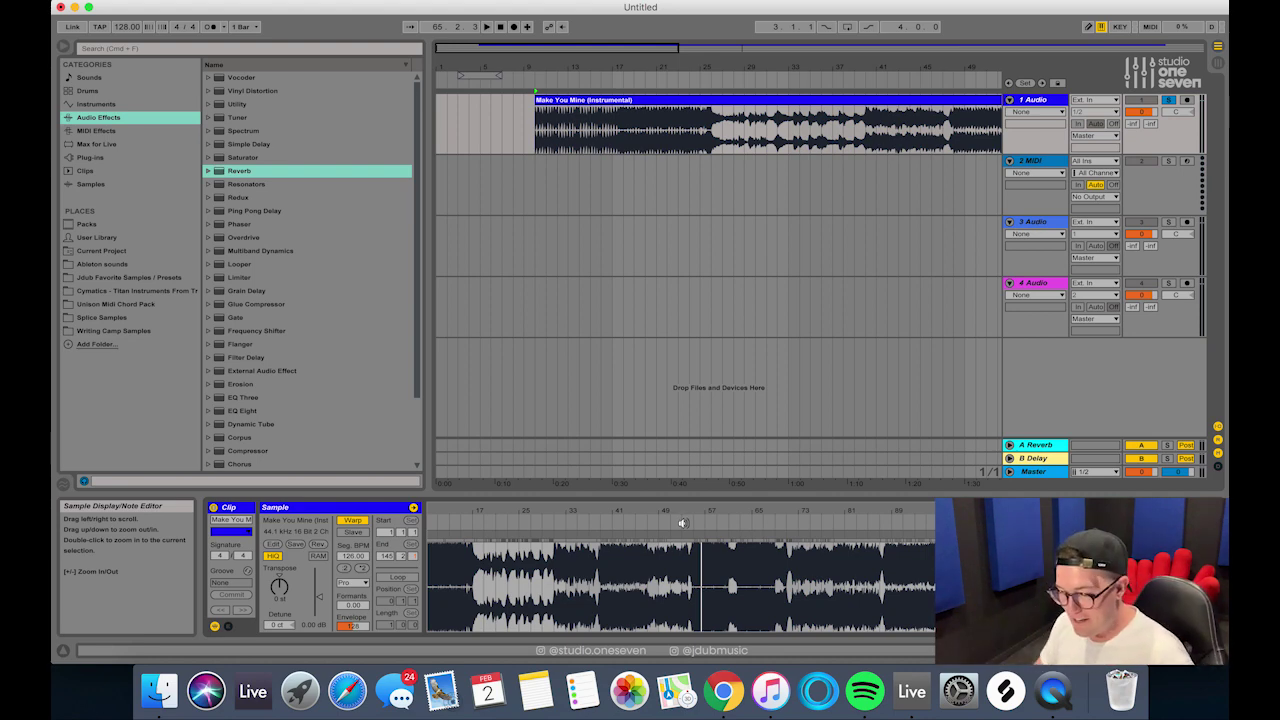
- Turn on the metronome, play the instrumental against it, and move the clip one bar earlier to bar 9
left_click(210, 27)
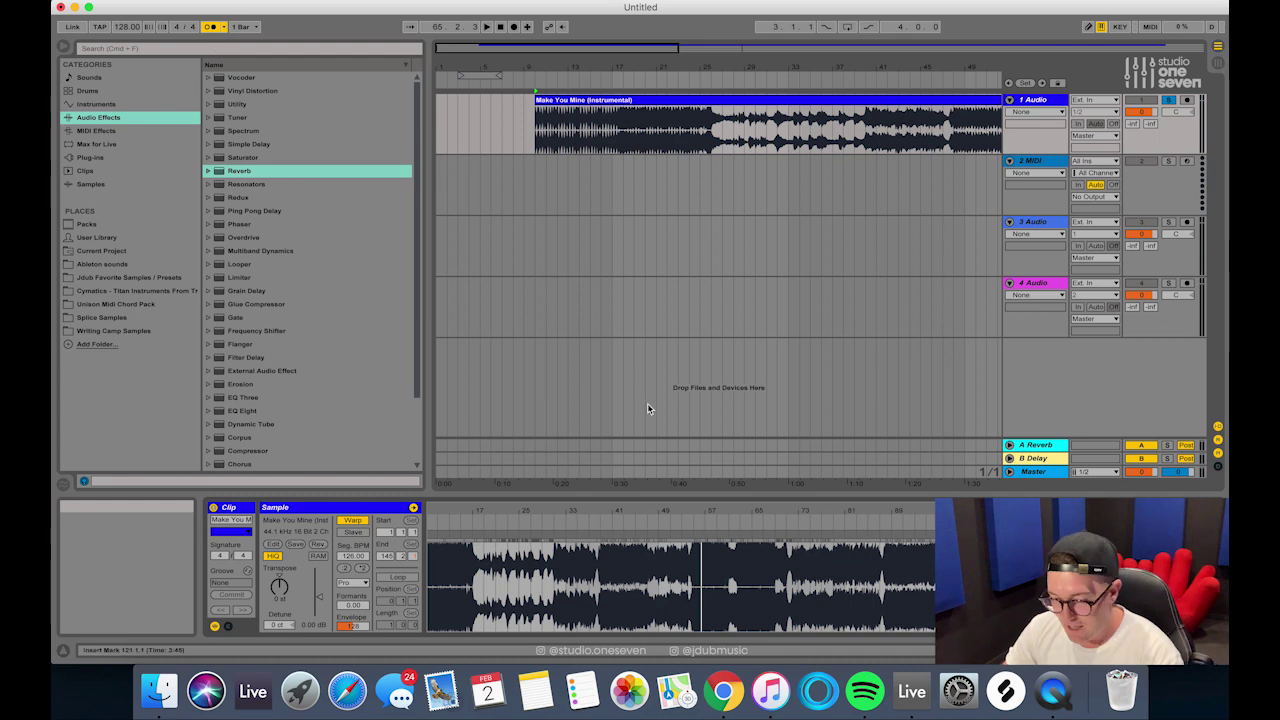
key("space")
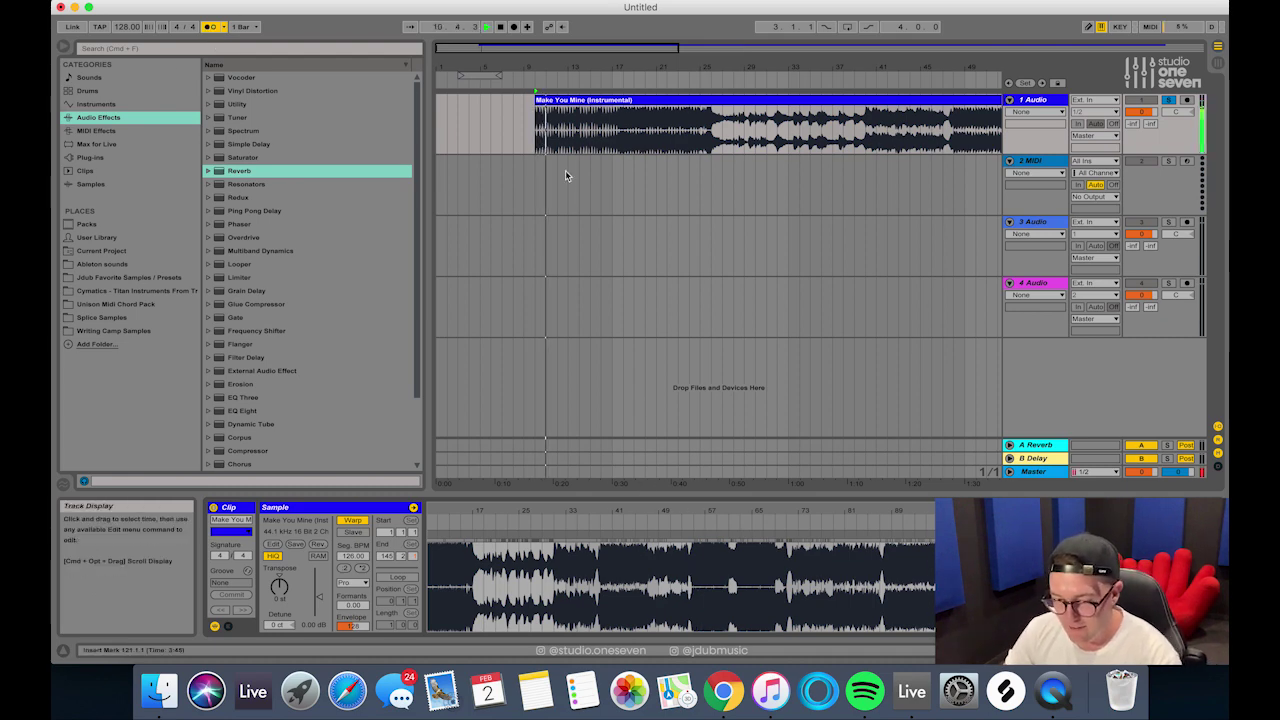
left_click_drag(592, 101, 583, 104)
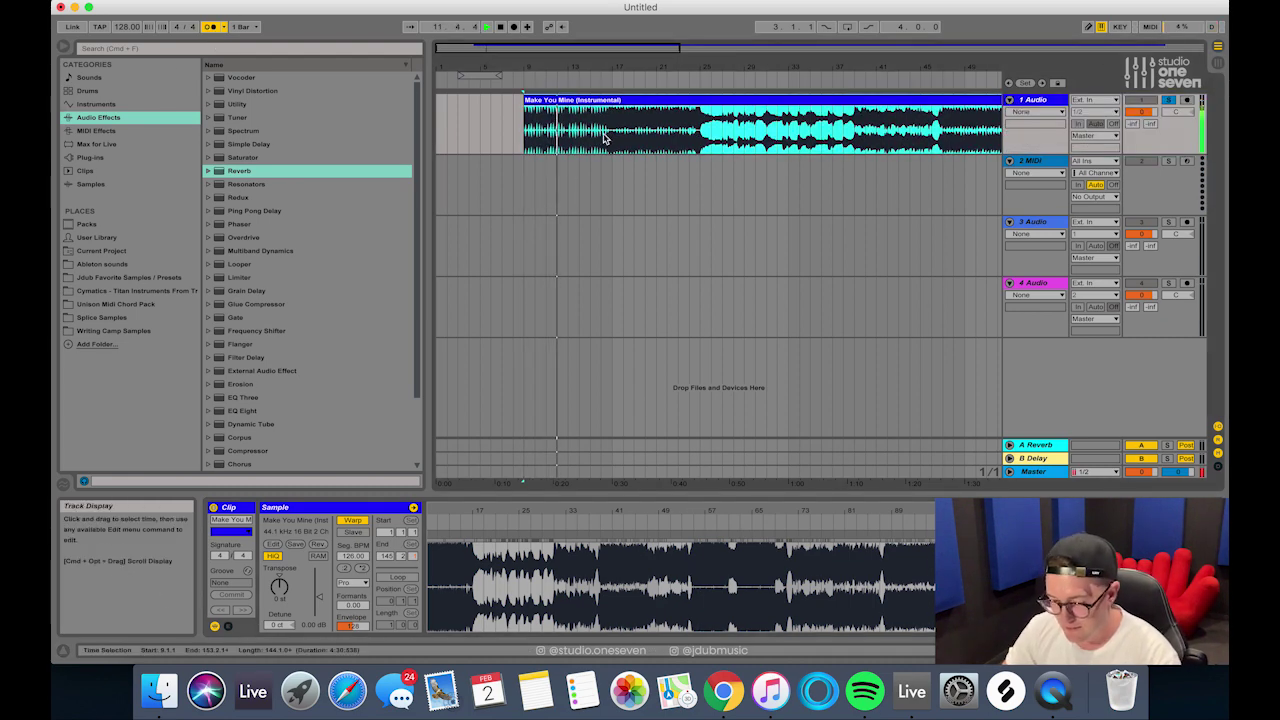
left_click(695, 520)
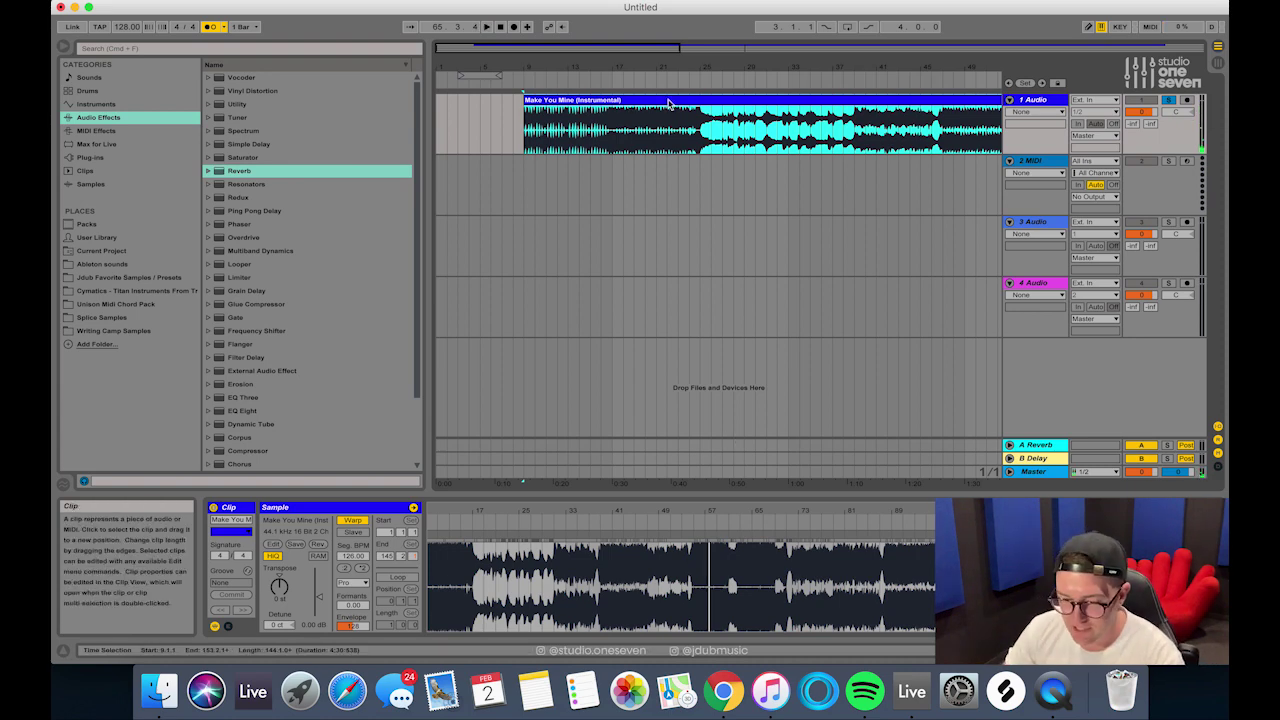
key("space")
- Move the instrumental clip to the very start of the arrangement and turn off the metronome
left_click(405, 104)
left_click_drag(688, 100, 504, 114)
left_click(622, 173)
left_click_drag(749, 69, 546, 40)
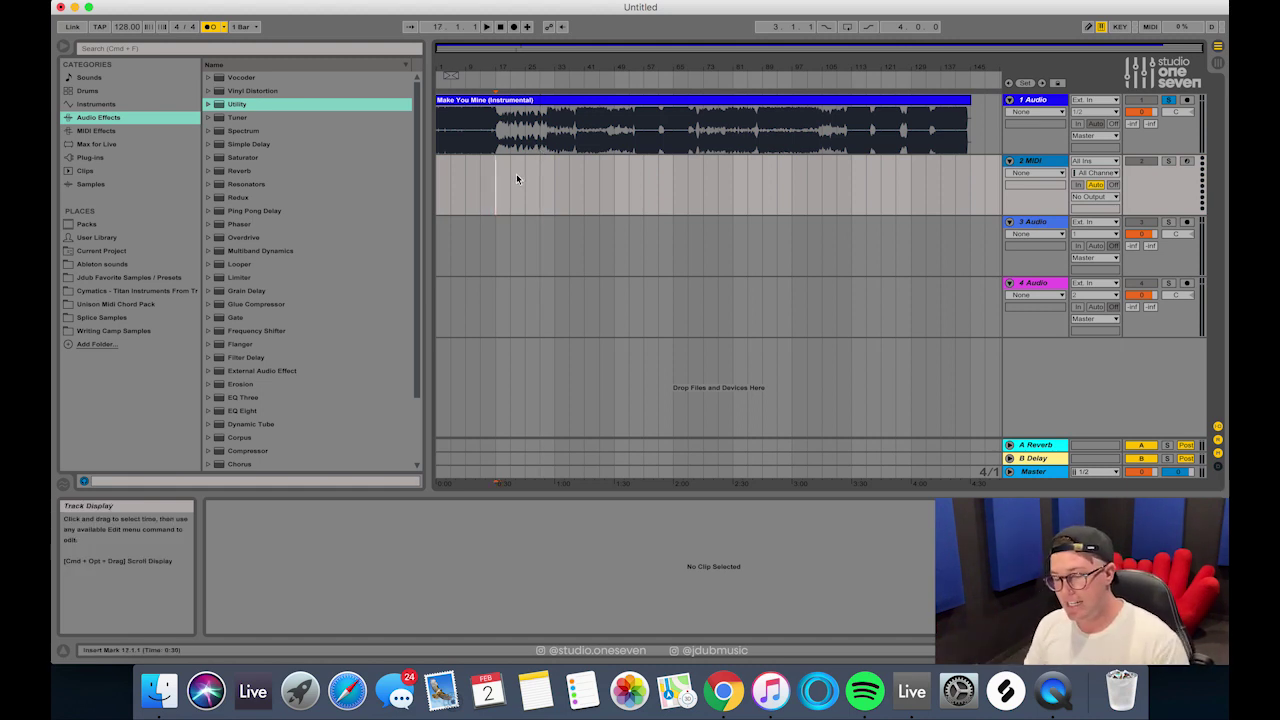
left_click(207, 27)
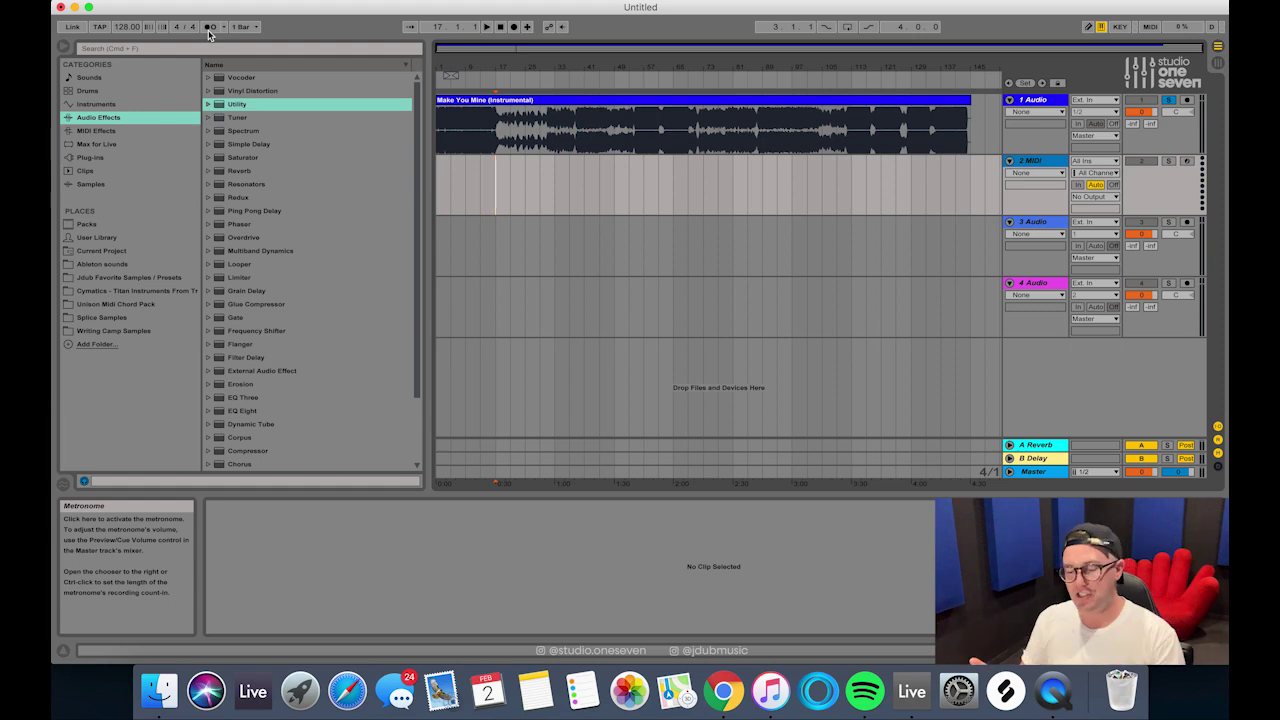
- From iTunes, place Hot Girl Bummer (Kastra "Back To You" Edit) on track 3 at bar 9 and Hot Girl Bummer (DIY Acapella) on track 4
left_click(770, 691)
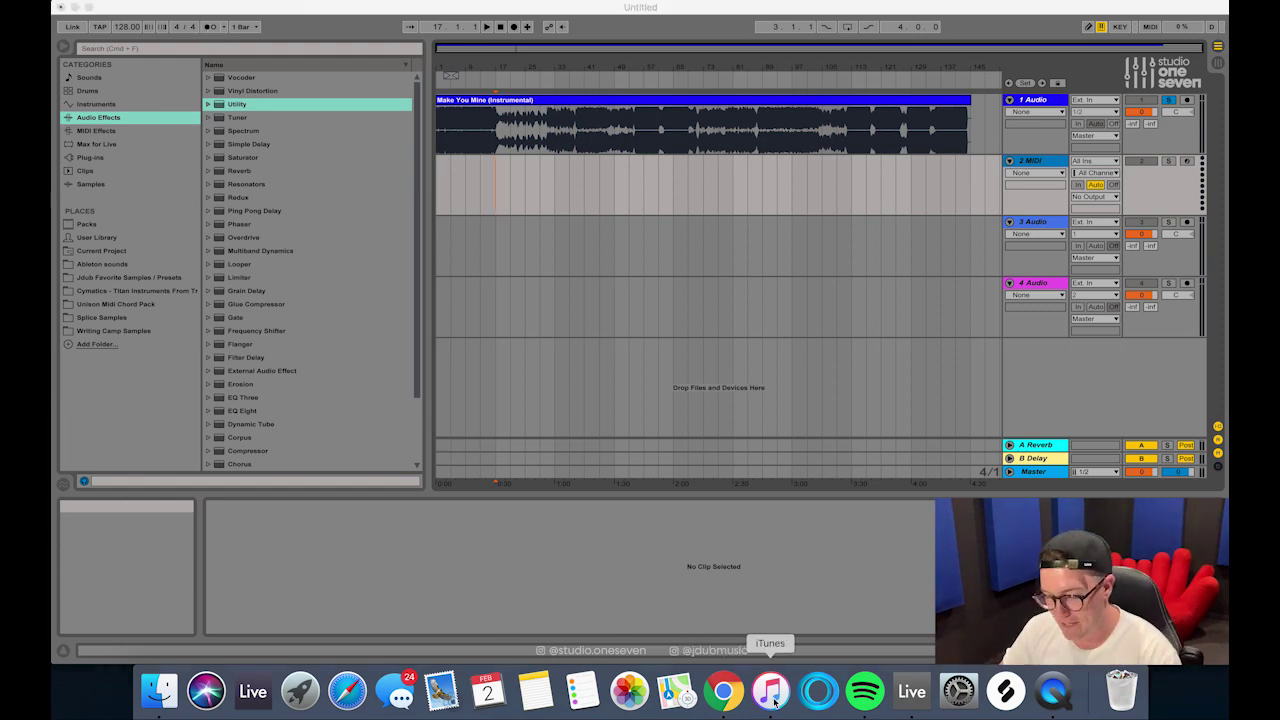
left_click_drag(489, 192, 640, 428)
key("Right")
left_click_drag(780, 482, 470, 245)
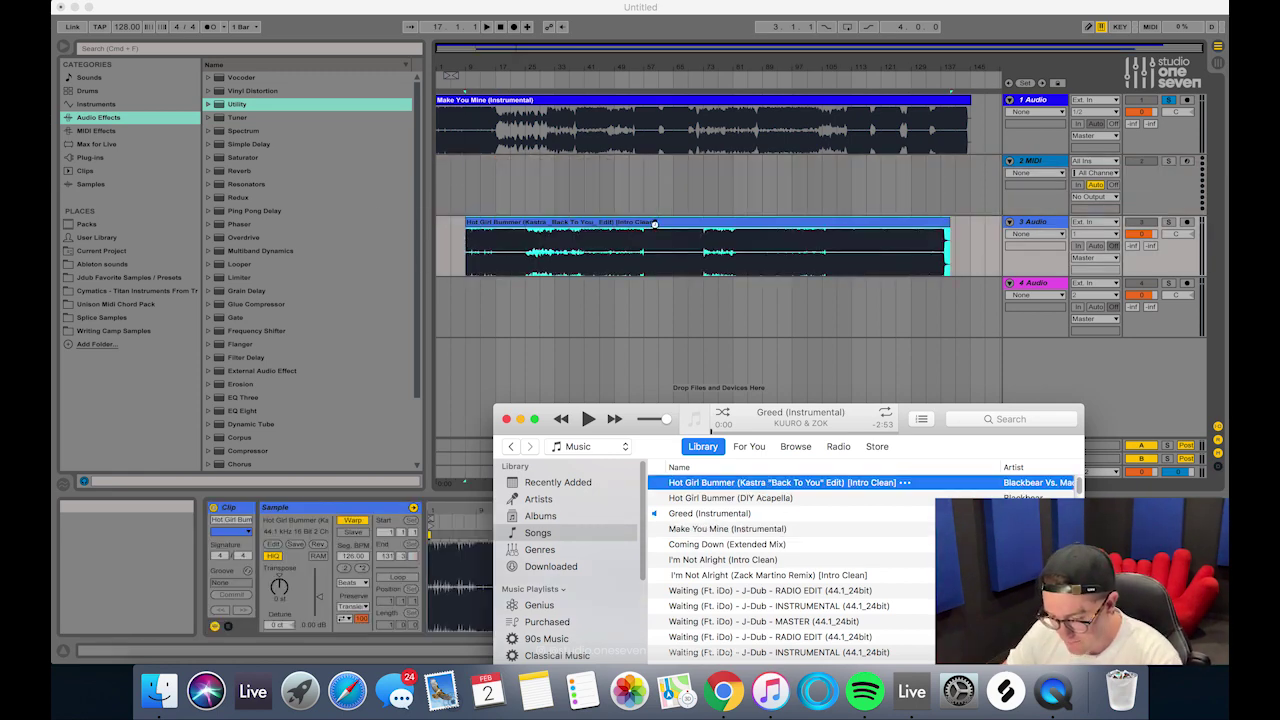
left_click_drag(740, 497, 615, 322)
left_click(599, 303)
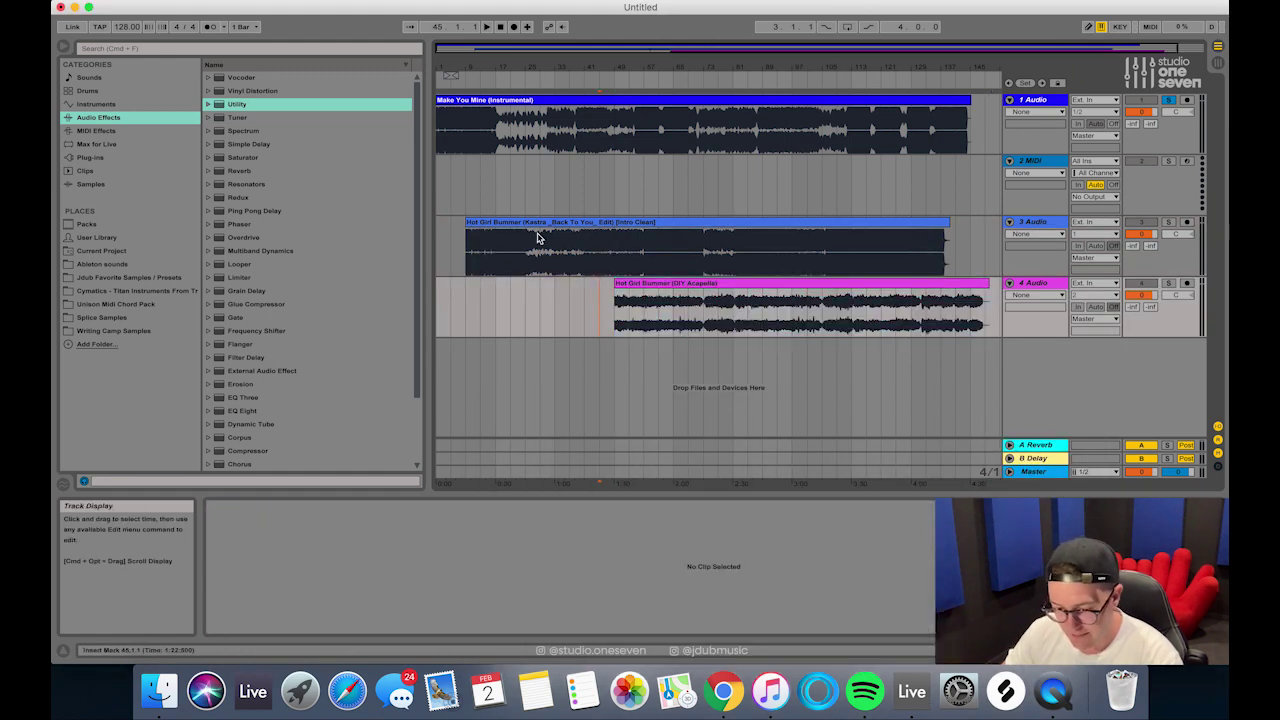
- With track 3 soloed, set 1.1.1 at the exact start of the Kastra edit's first transient and warp the clip straight from there
left_click(538, 228)
left_click(539, 223)
left_click(1168, 222)
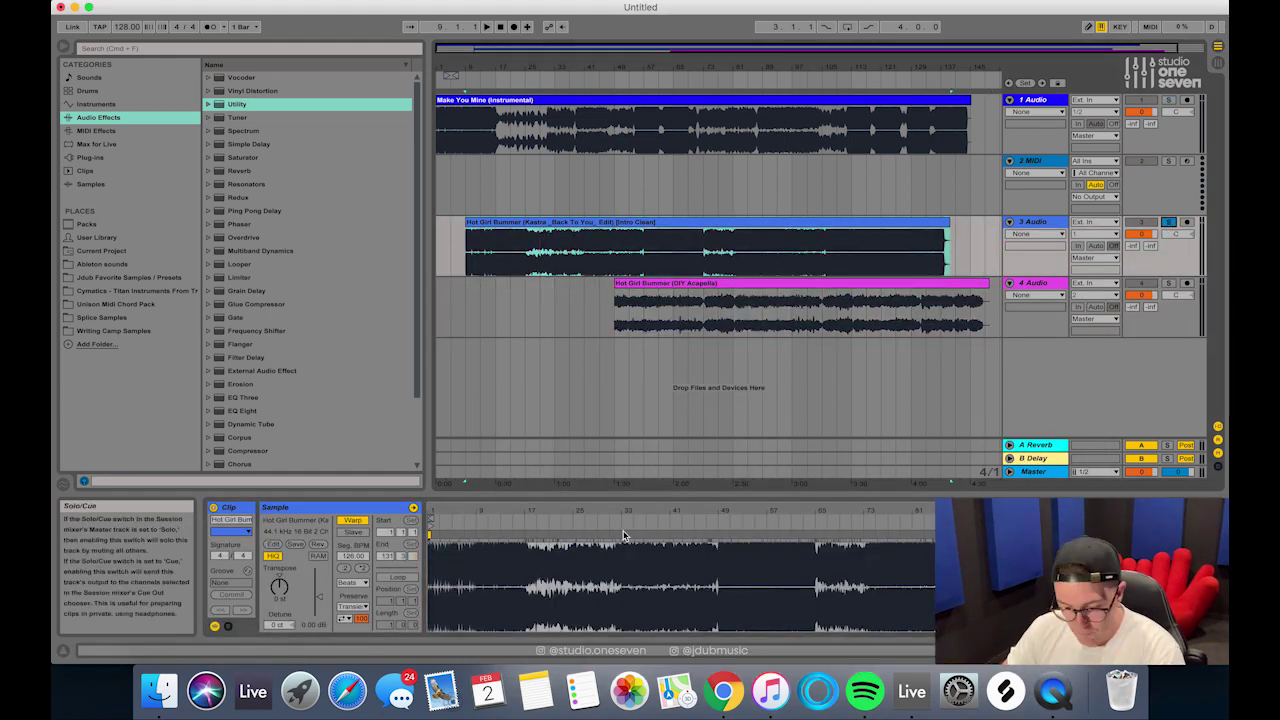
mouse_move(436, 508)
left_mouse_down()
mouse_move(436, 620)
mouse_move(800, 570)
mouse_move(661, 519)
left_mouse_up()
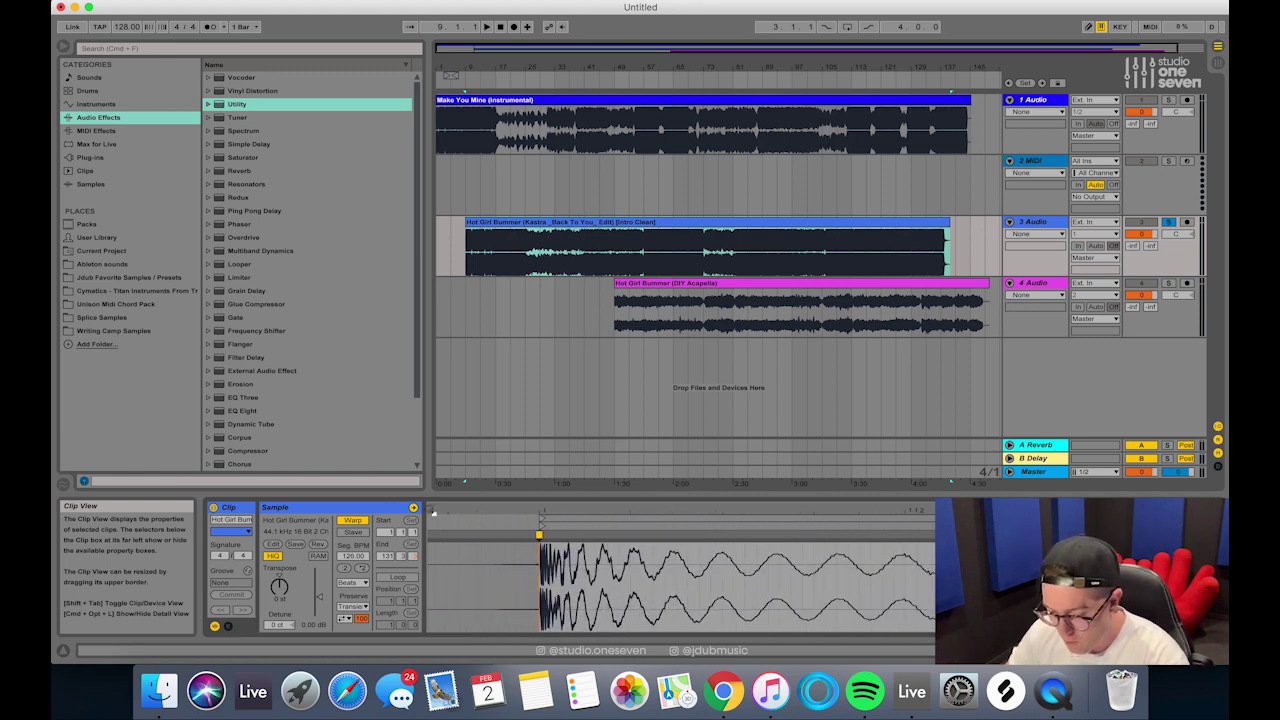
mouse_move(549, 510)
left_mouse_down()
mouse_move(549, 610)
mouse_move(615, 630)
left_mouse_up()
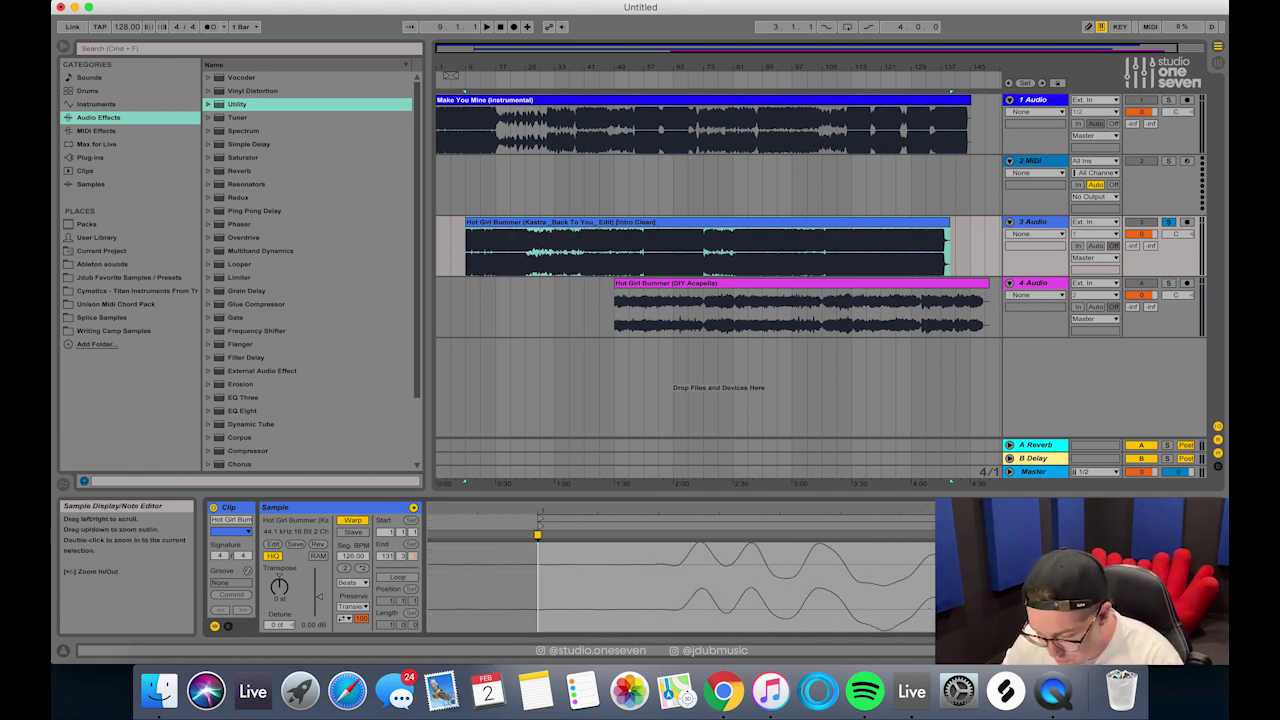
left_click_drag(643, 511, 677, 609)
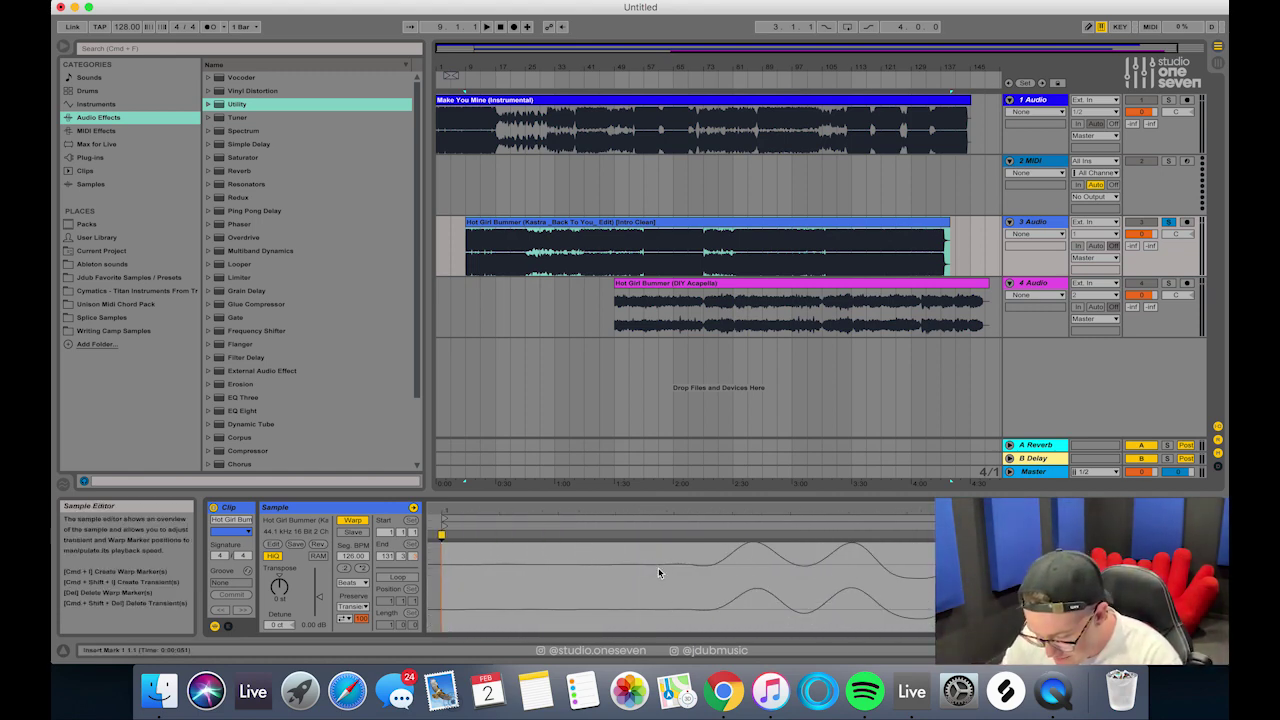
right_click(653, 535)
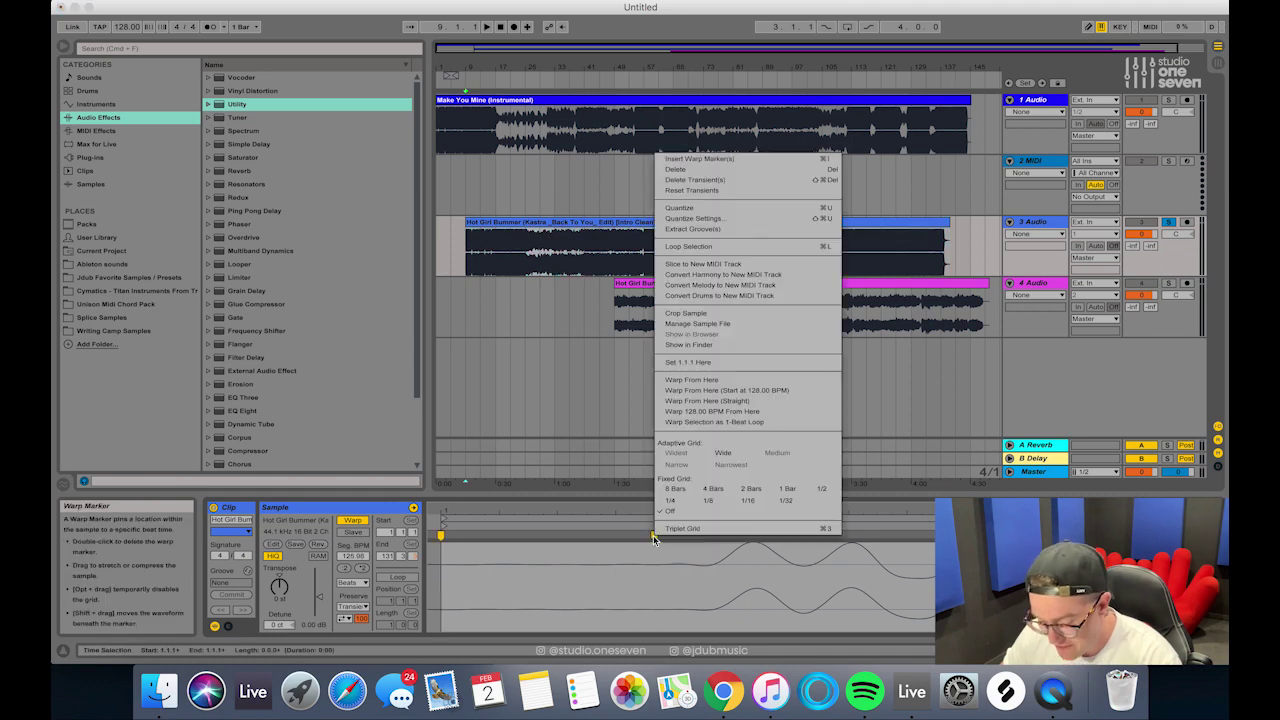
left_click(705, 364)
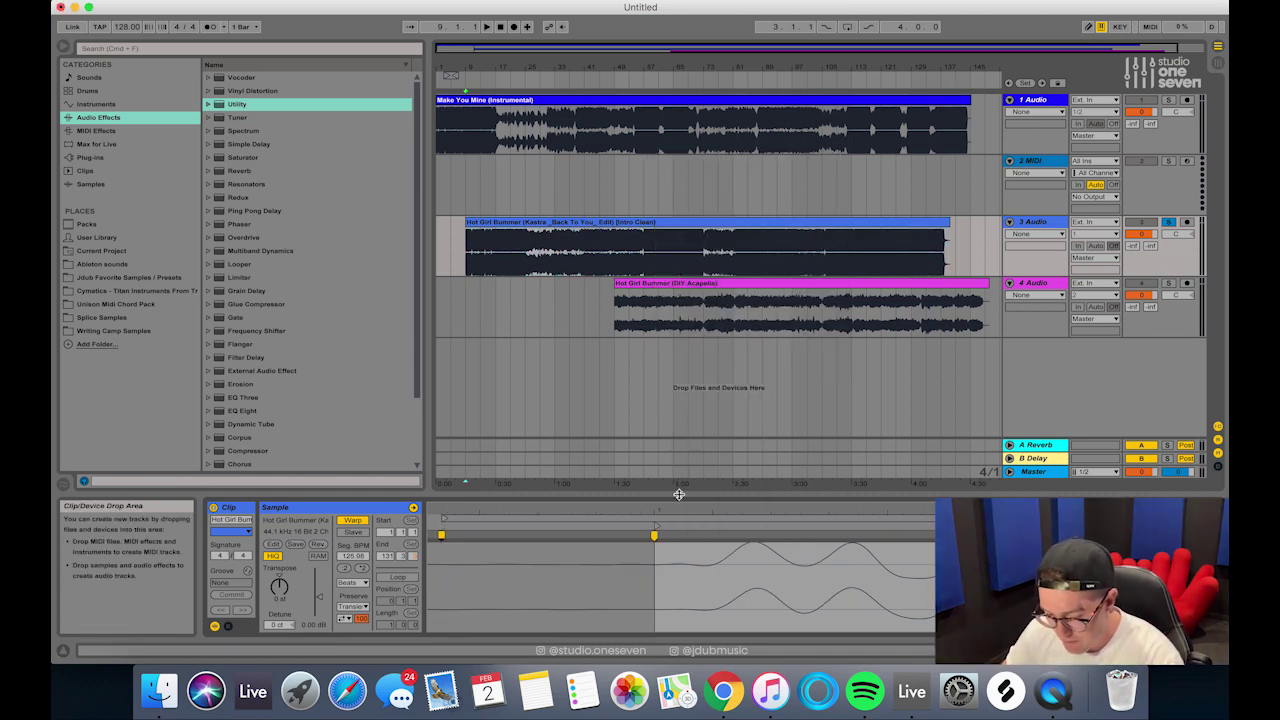
right_click(655, 539)
left_click(743, 404)
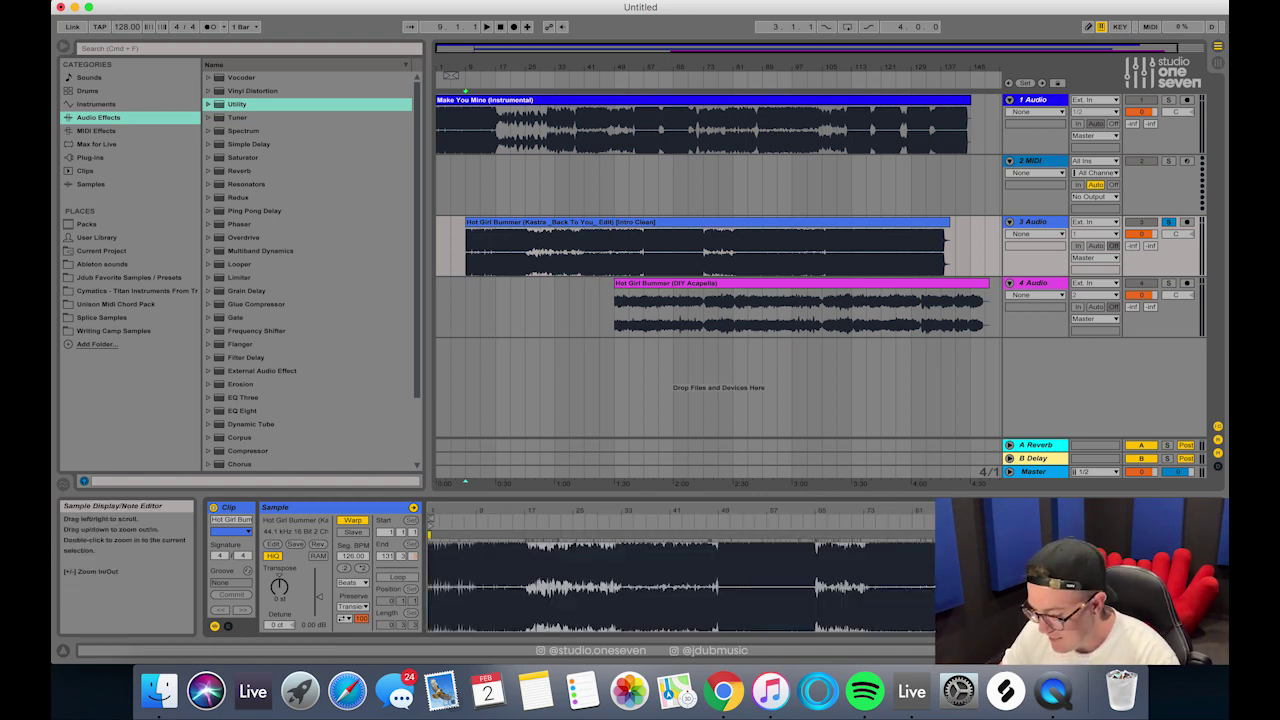
- Add a warp marker at the Kastra edit's transient by its bar 98 and align it exactly with the bar line
left_click(1017, 535)
left_click_drag(1022, 512, 1022, 640)
left_click_drag(754, 512, 758, 630)
left_click_drag(838, 520, 808, 585)
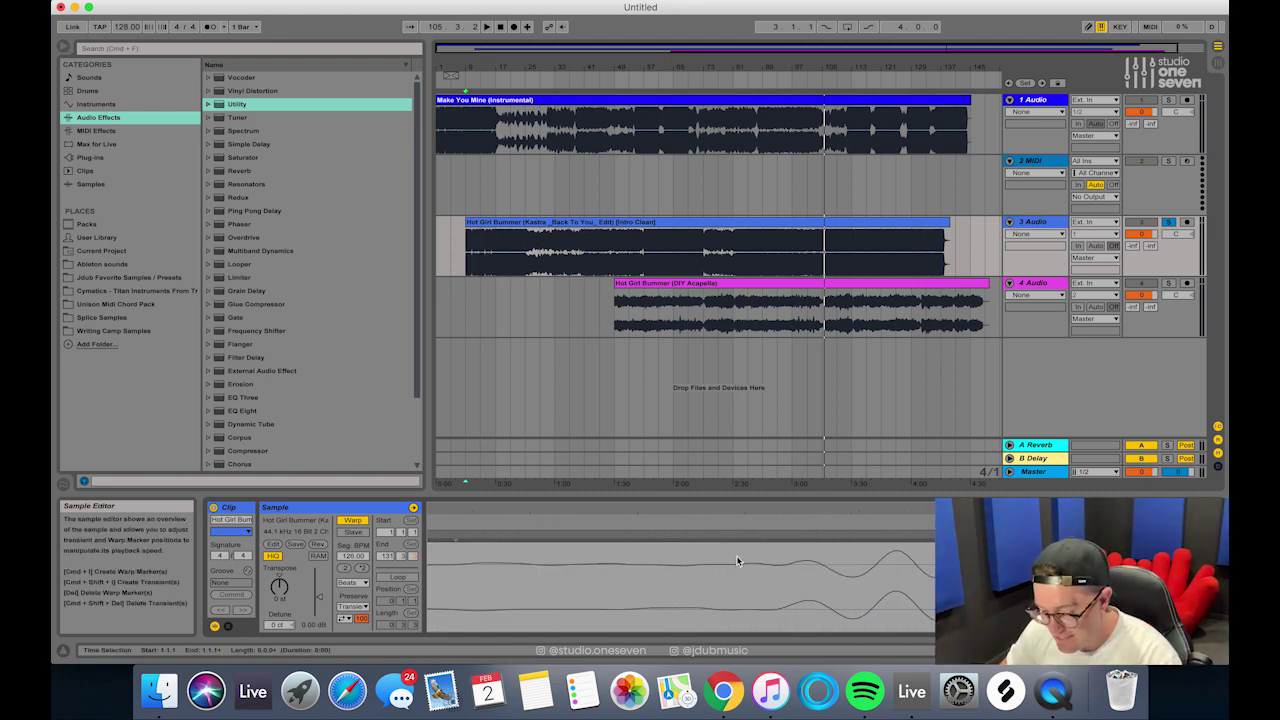
double_click(726, 566)
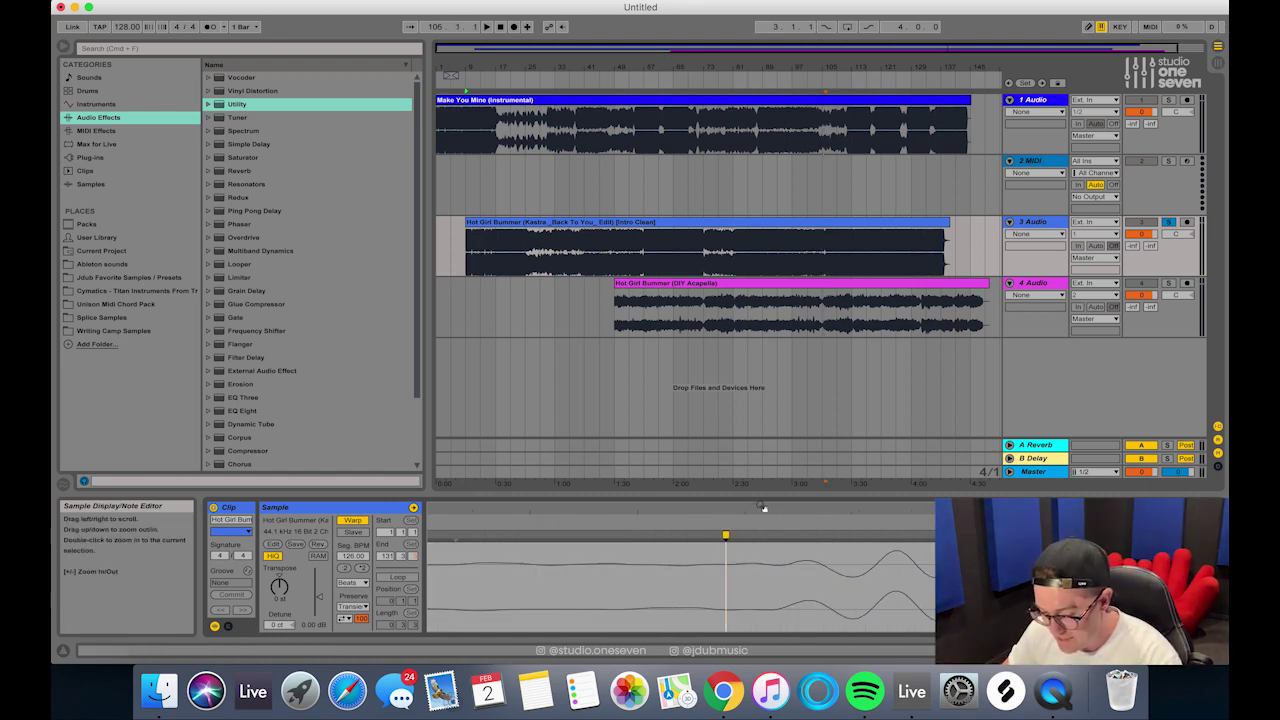
mouse_move(765, 510)
left_mouse_down()
mouse_move(765, 428)
mouse_move(741, 580)
mouse_move(690, 592)
left_mouse_up()
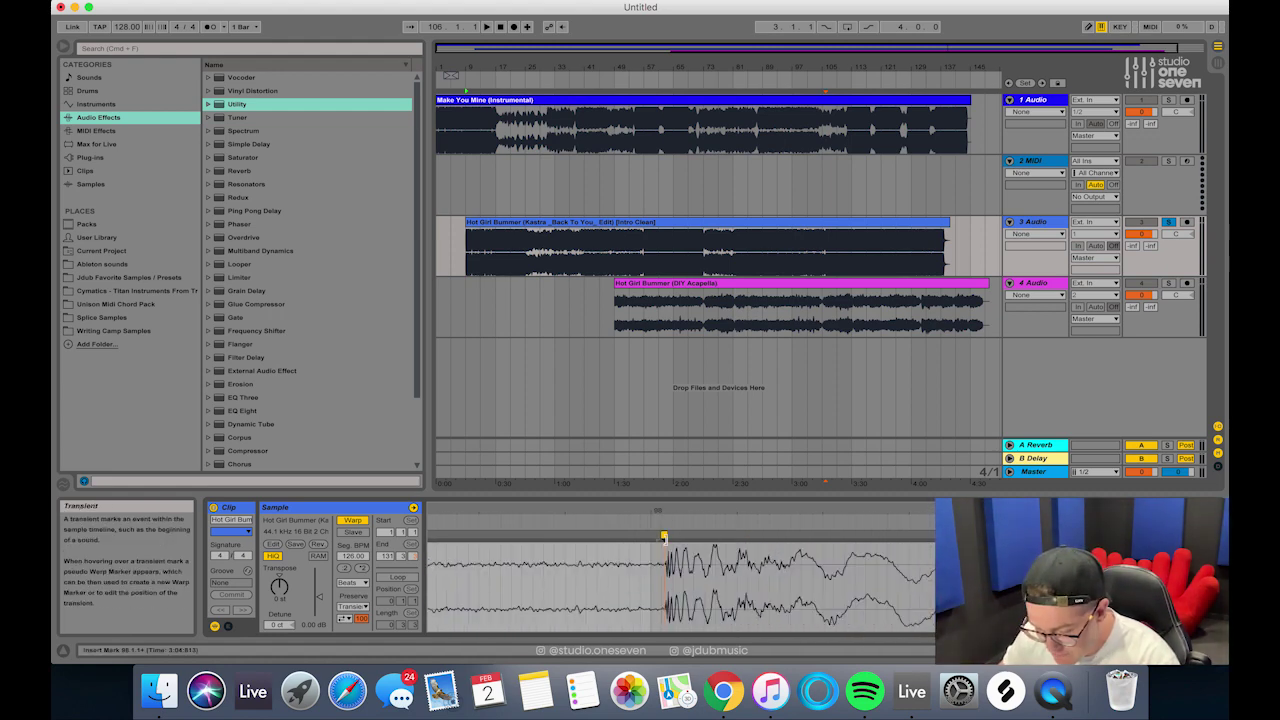
left_click_drag(663, 535, 650, 535)
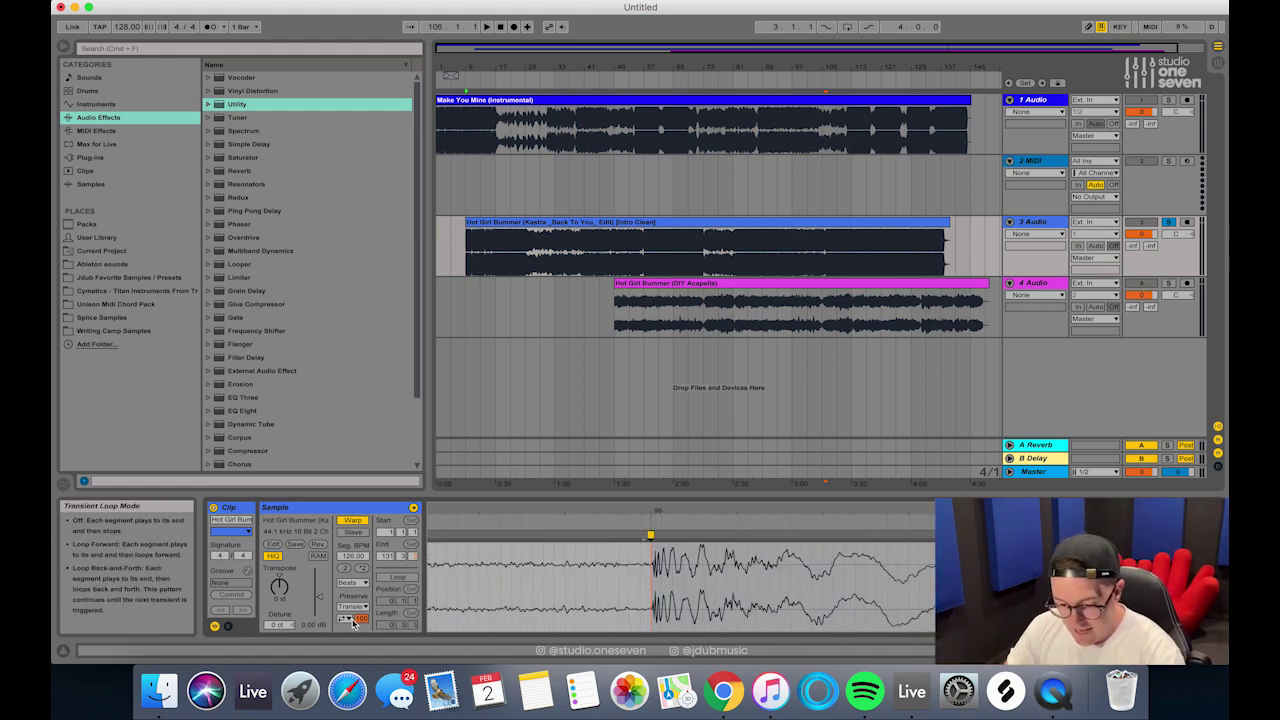
- Move the Kastra edit to the very start of the arrangement and set its warp mode to Complex Pro with Formants at 0
left_click_drag(649, 222, 539, 229)
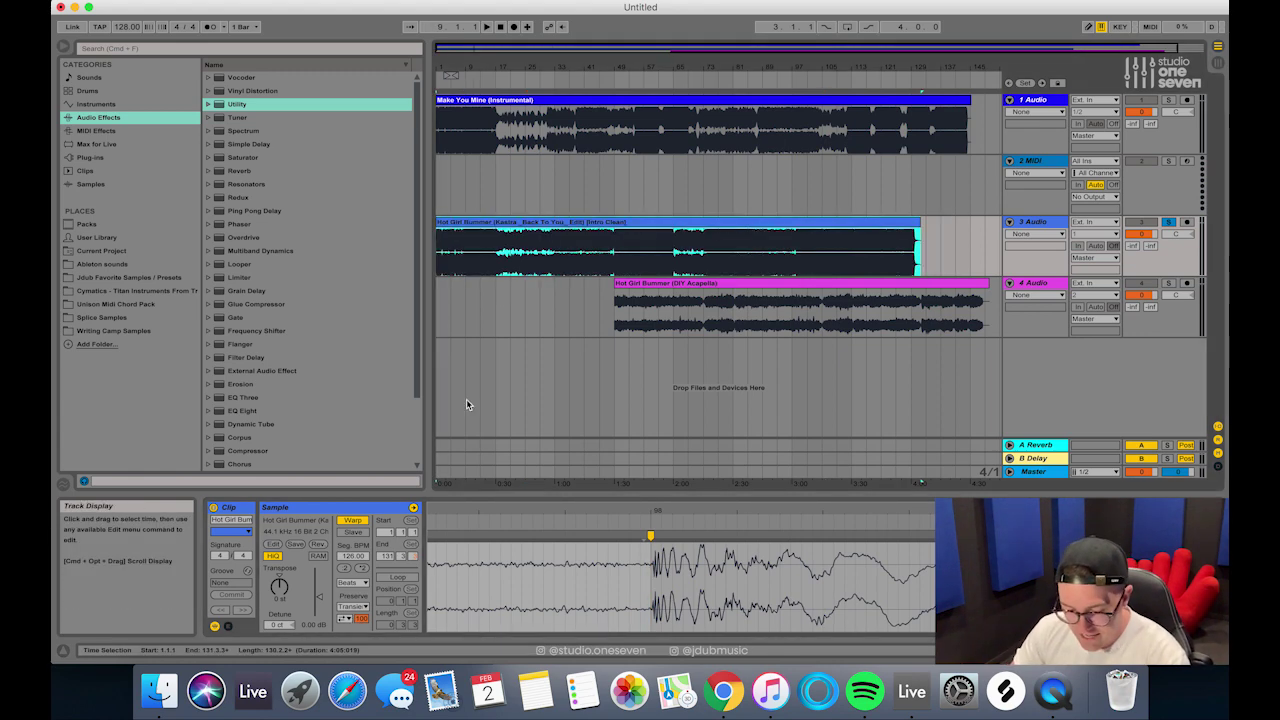
left_click(352, 582)
left_click(358, 646)
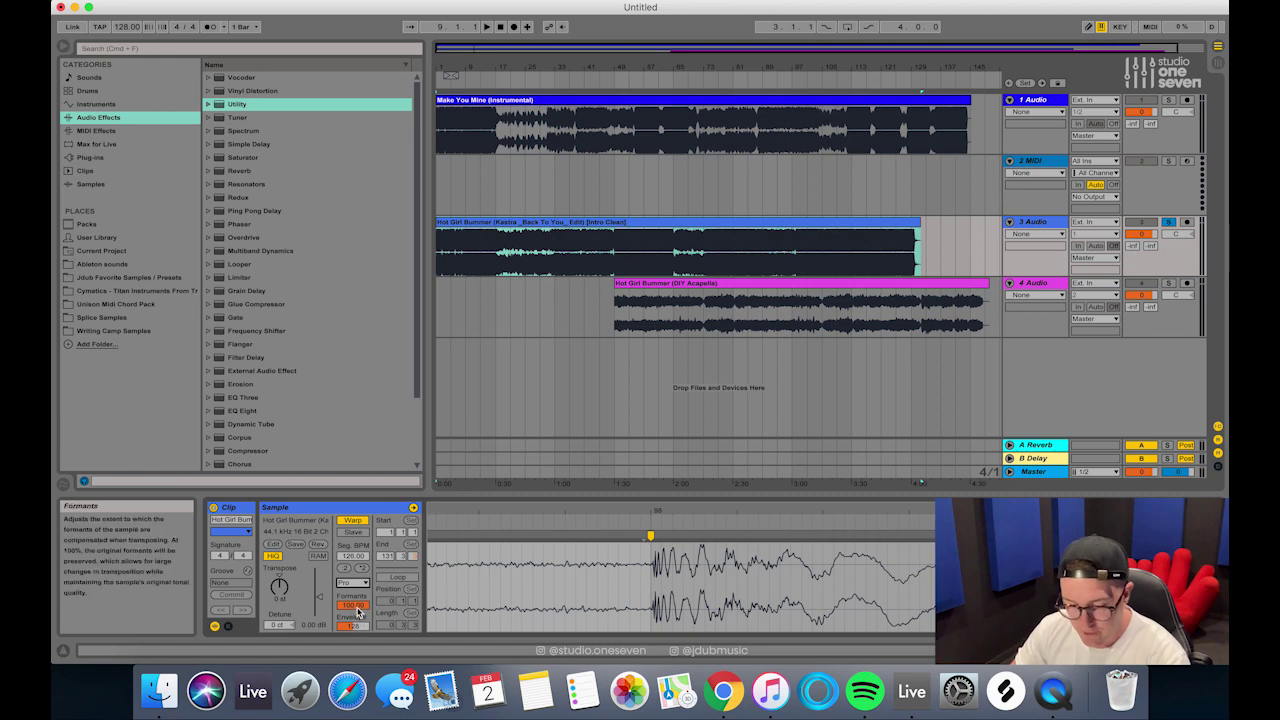
left_click_drag(351, 605, 351, 640)
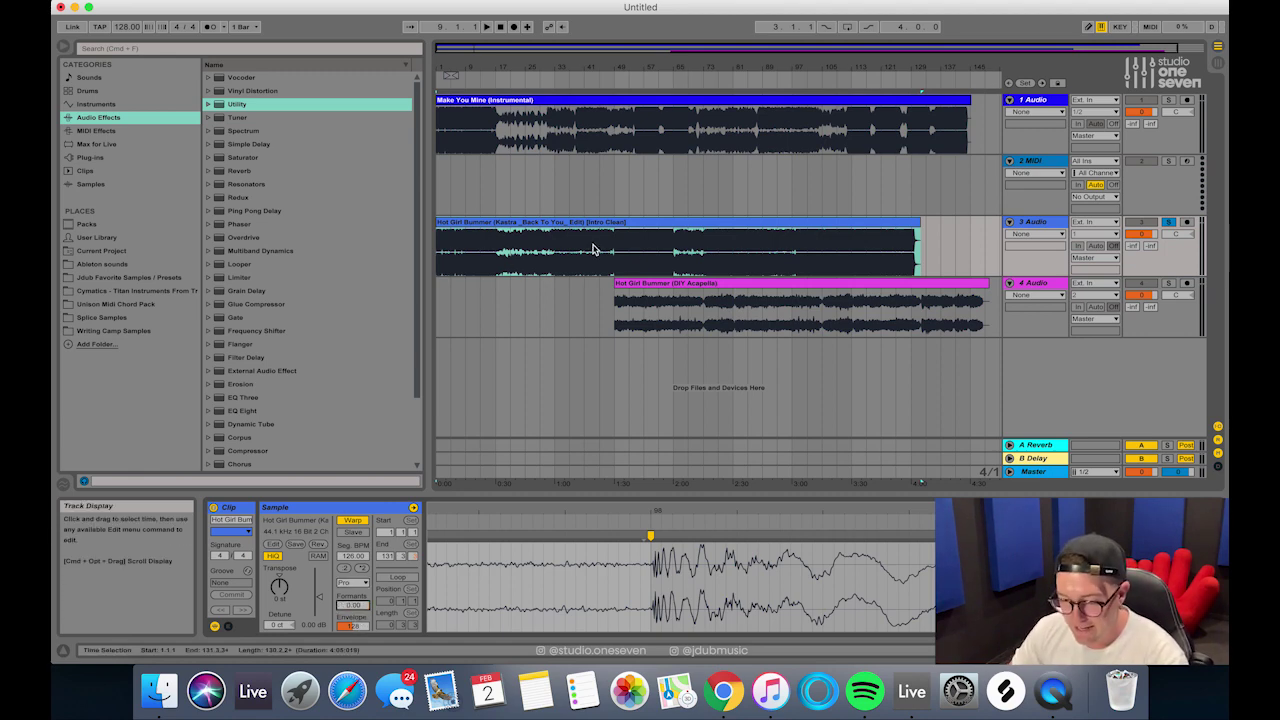
- Turn on the metronome and play the Kastra edit against it from bars 21, 33 and 49 to check its timing
left_click(509, 240)
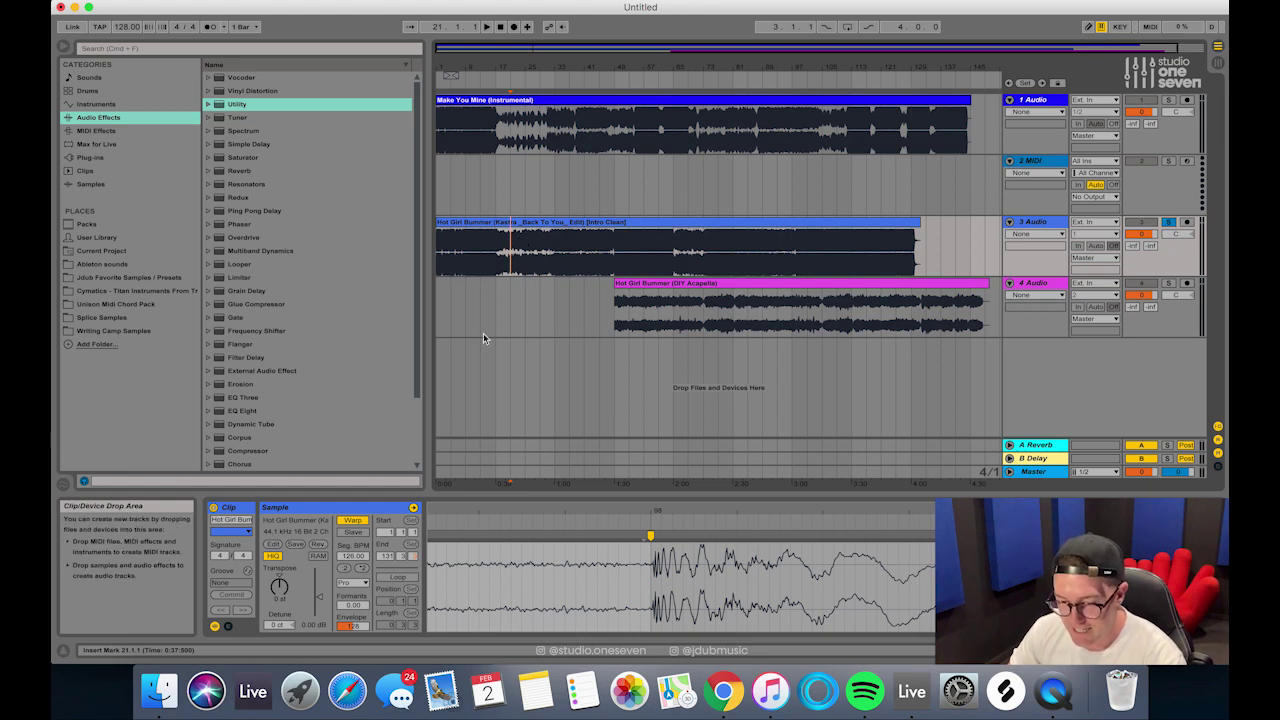
key("space")
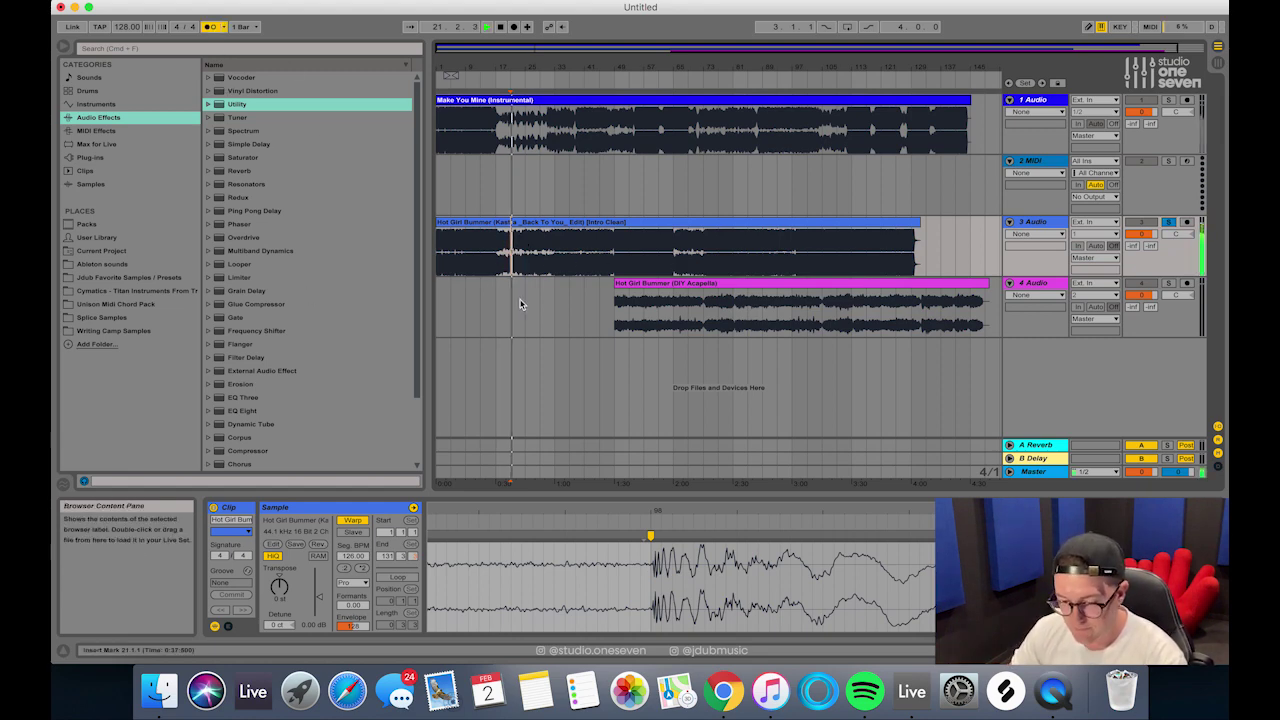
left_click(552, 248)
key("space")
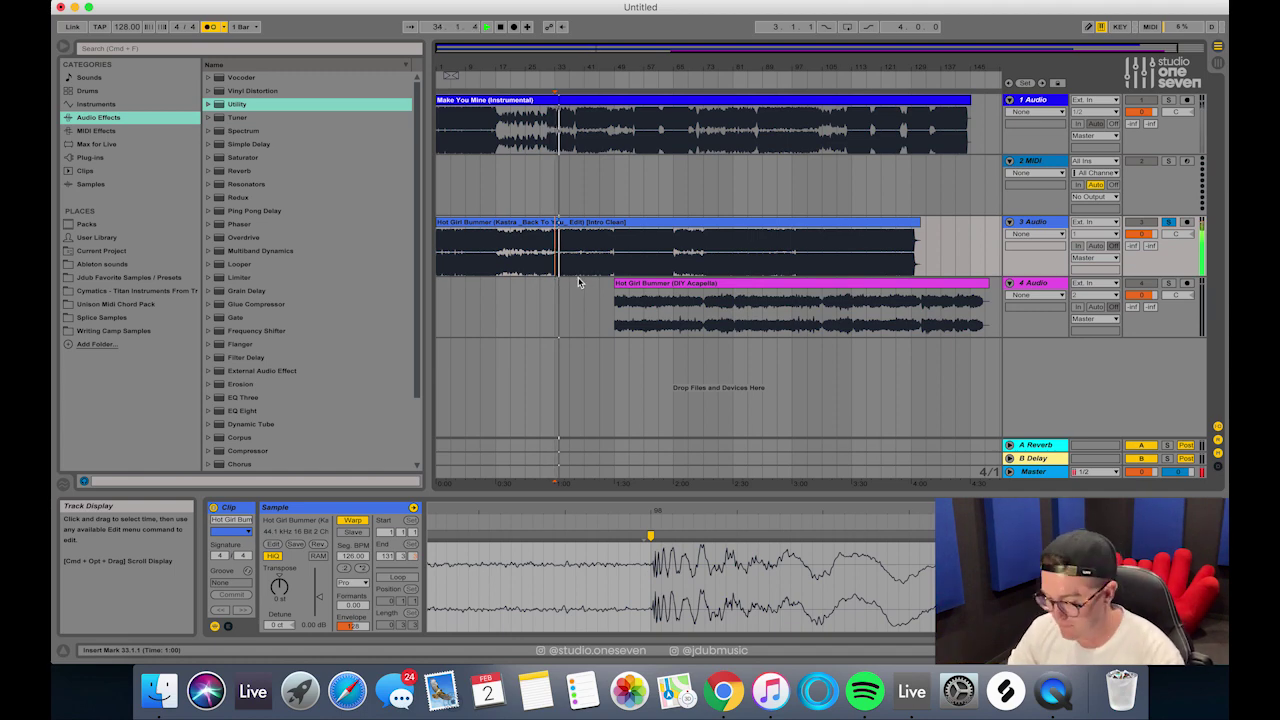
left_click(612, 257)
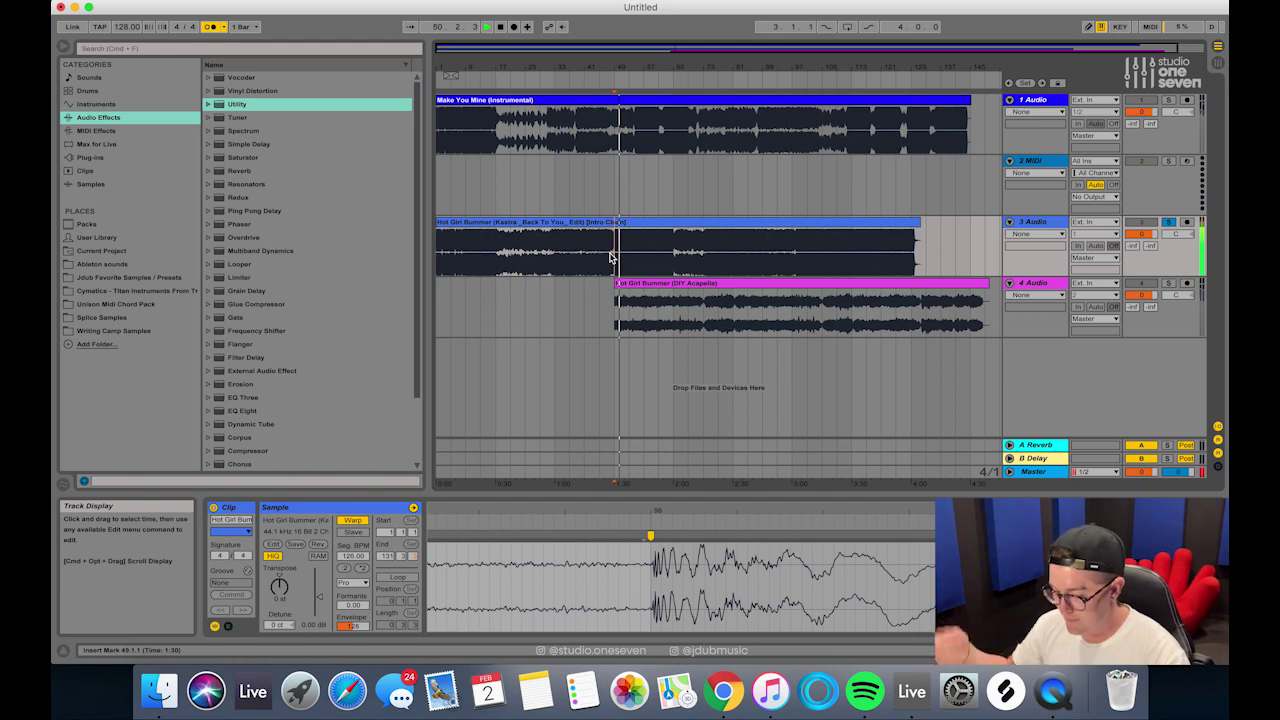
key("space")
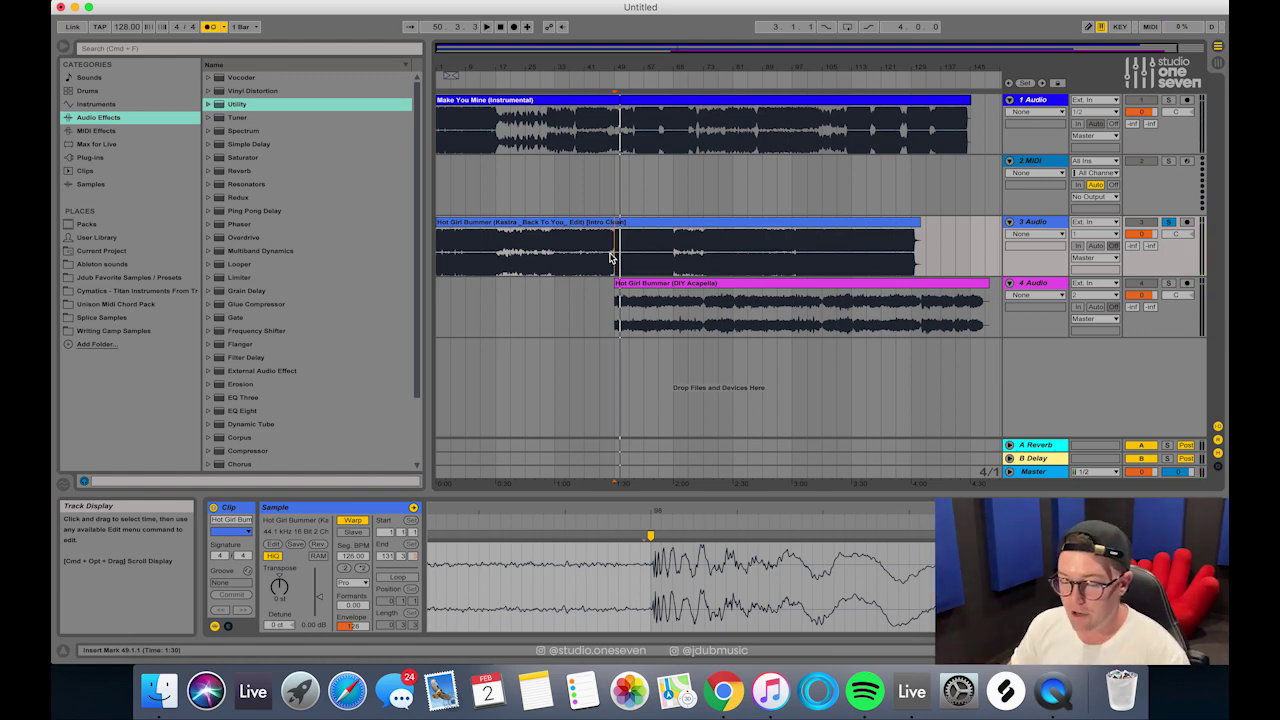
- Move the DIY acapella on track 4 to start at bar 17 and set its warp mode to Complex Pro
left_click(738, 285)
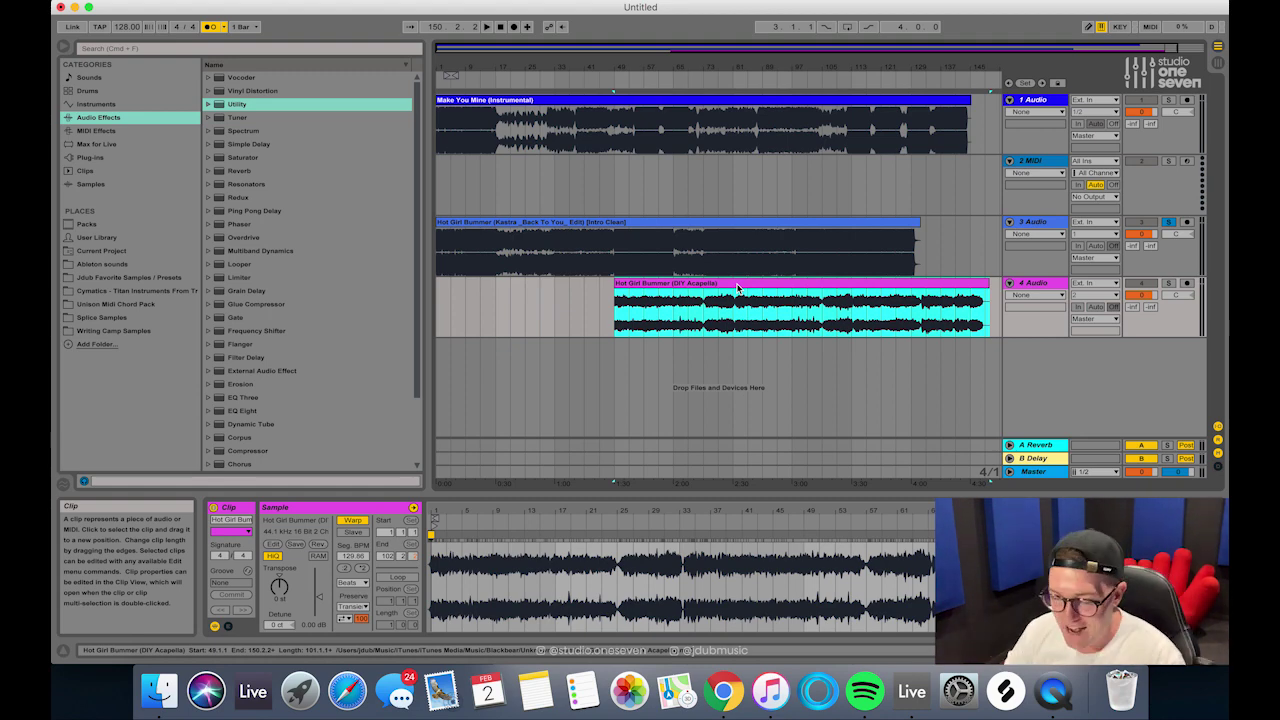
left_click_drag(736, 287, 617, 292)
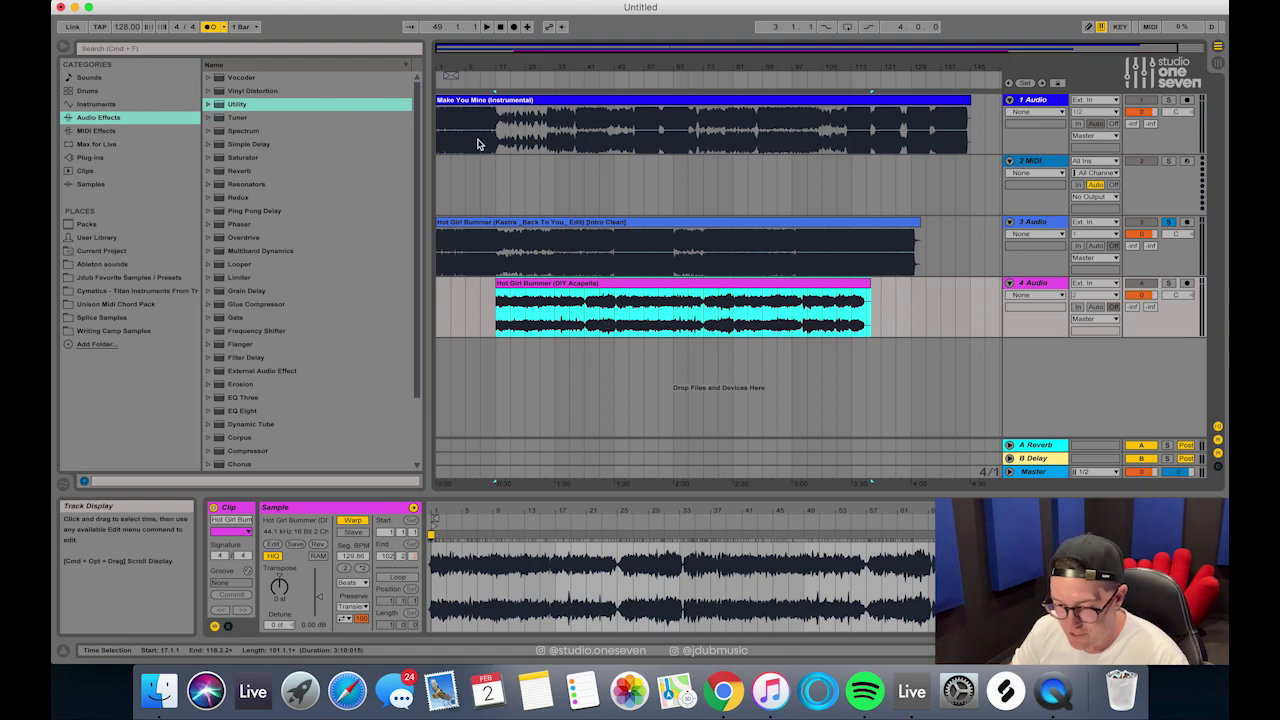
left_click_drag(498, 69, 700, 354)
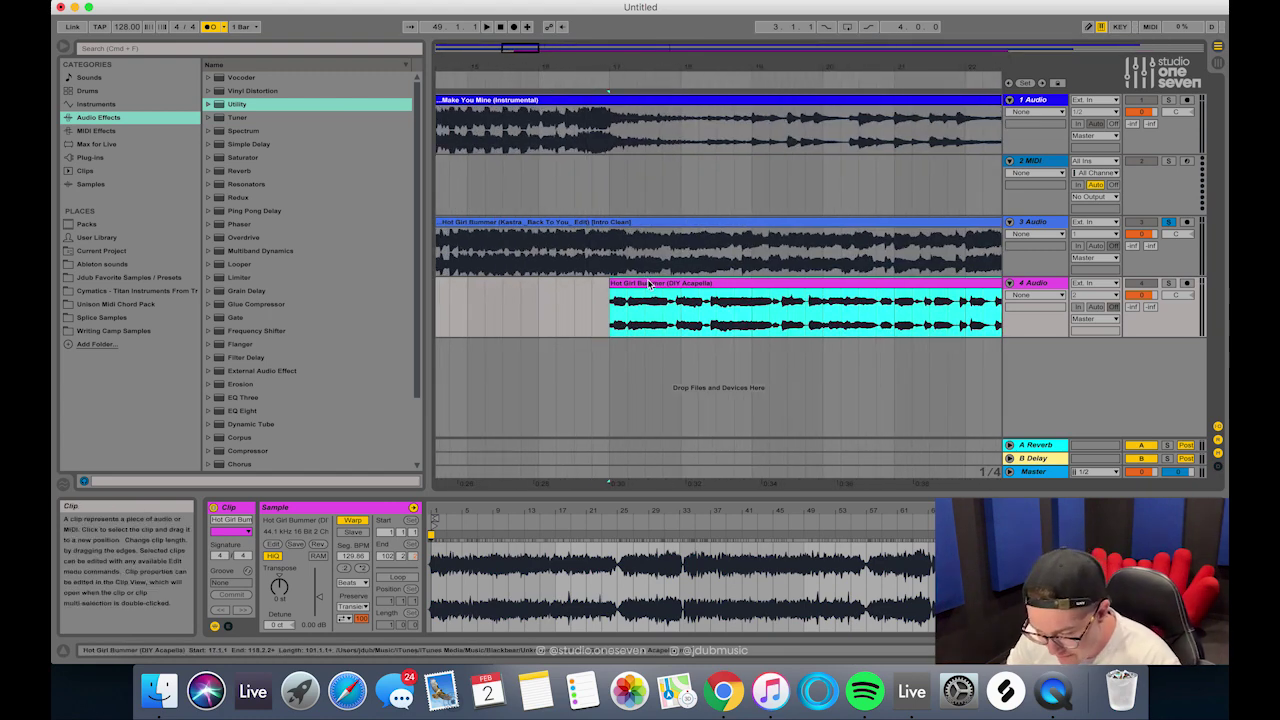
left_click(432, 558)
left_click_drag(447, 512, 363, 637)
left_click(352, 582)
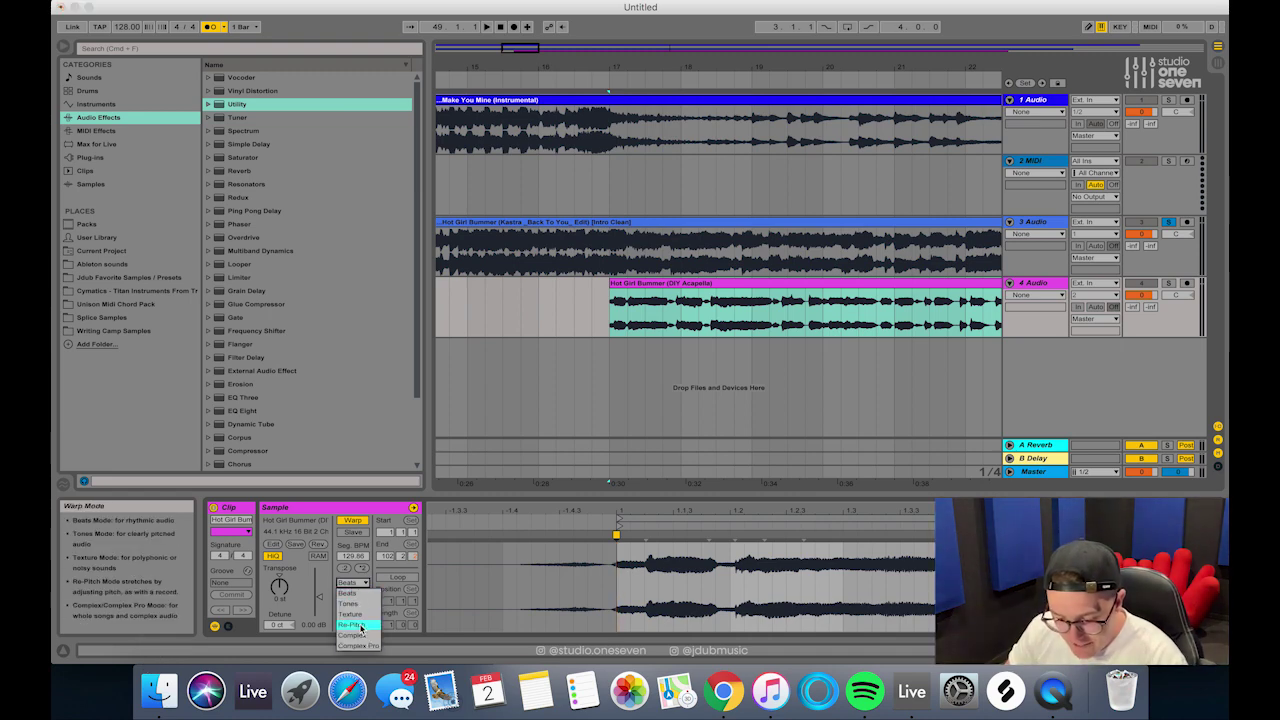
left_click(367, 646)
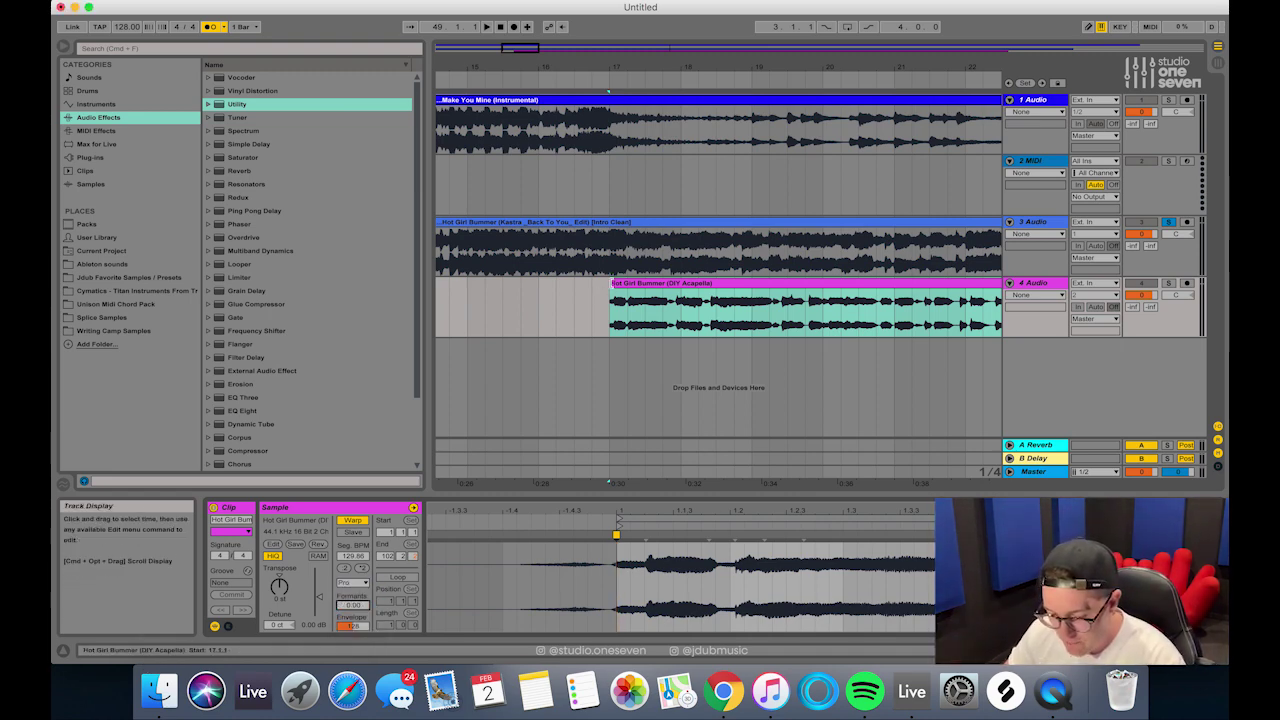
- Extend the start of the acapella clip to include the lead-in before bar 17 and play it with track 4 soloed
left_click_drag(610, 284, 304, 278)
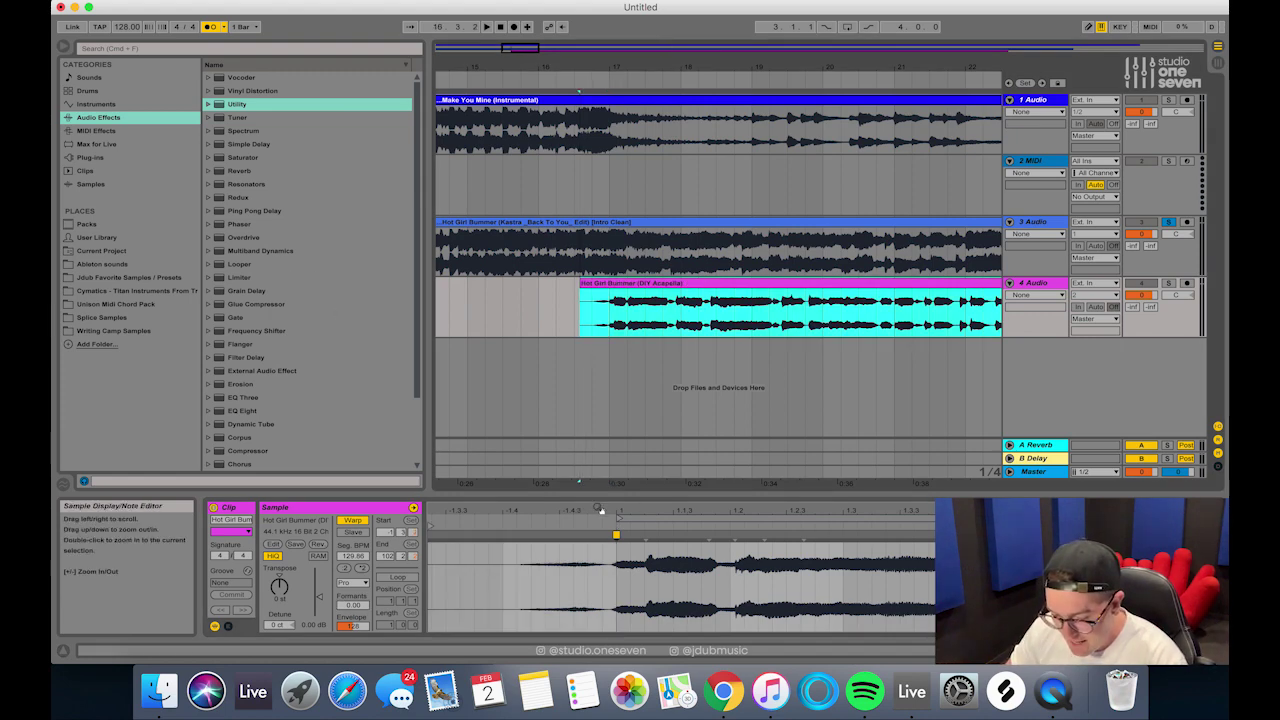
left_click_drag(599, 510, 599, 552)
left_click(596, 307)
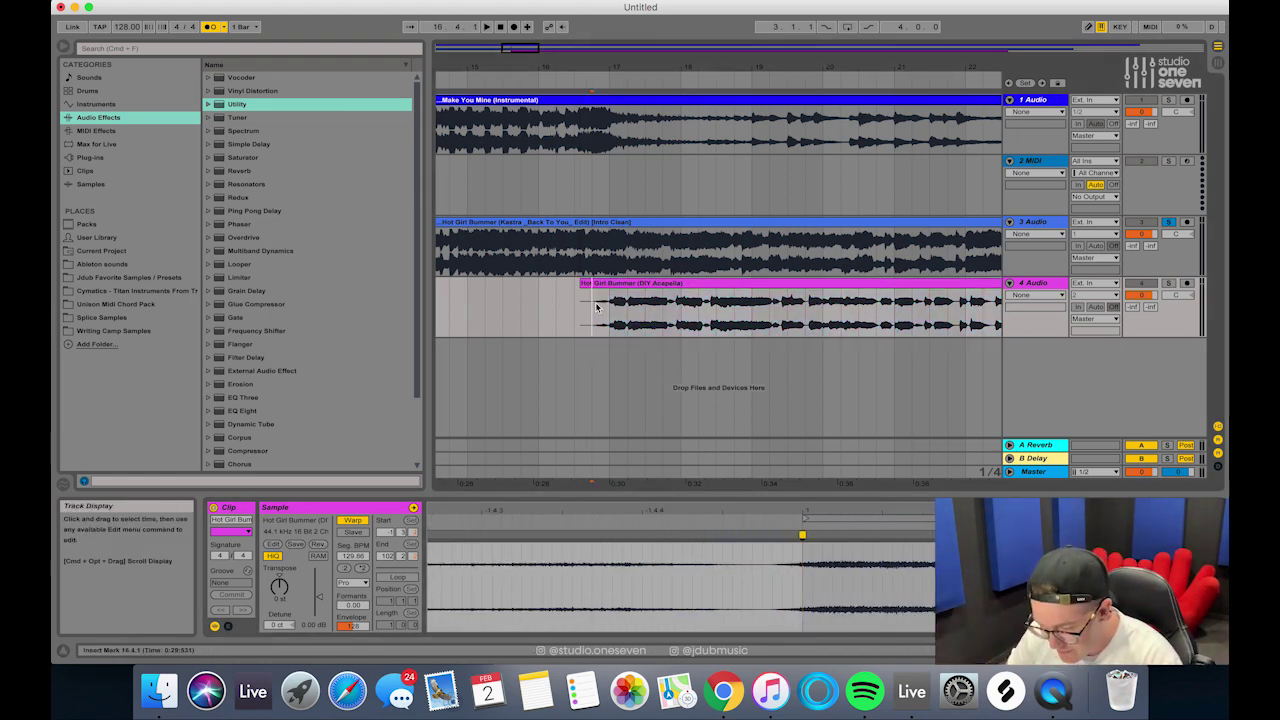
left_click(1167, 283)
key("space")
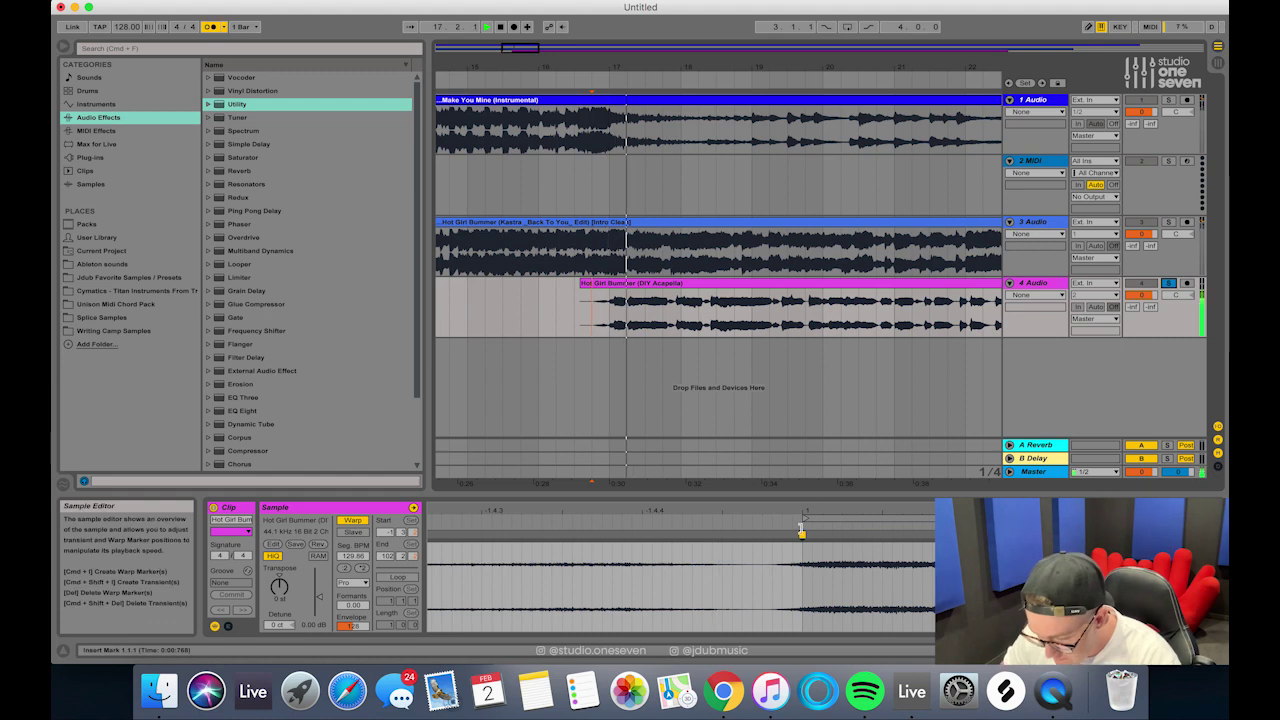
key("space")
key("space")
- Set 1.1.1 at the onset of the acapella's first vocal and warp the clip from that point
left_click_drag(805, 508, 843, 584)
key("space")
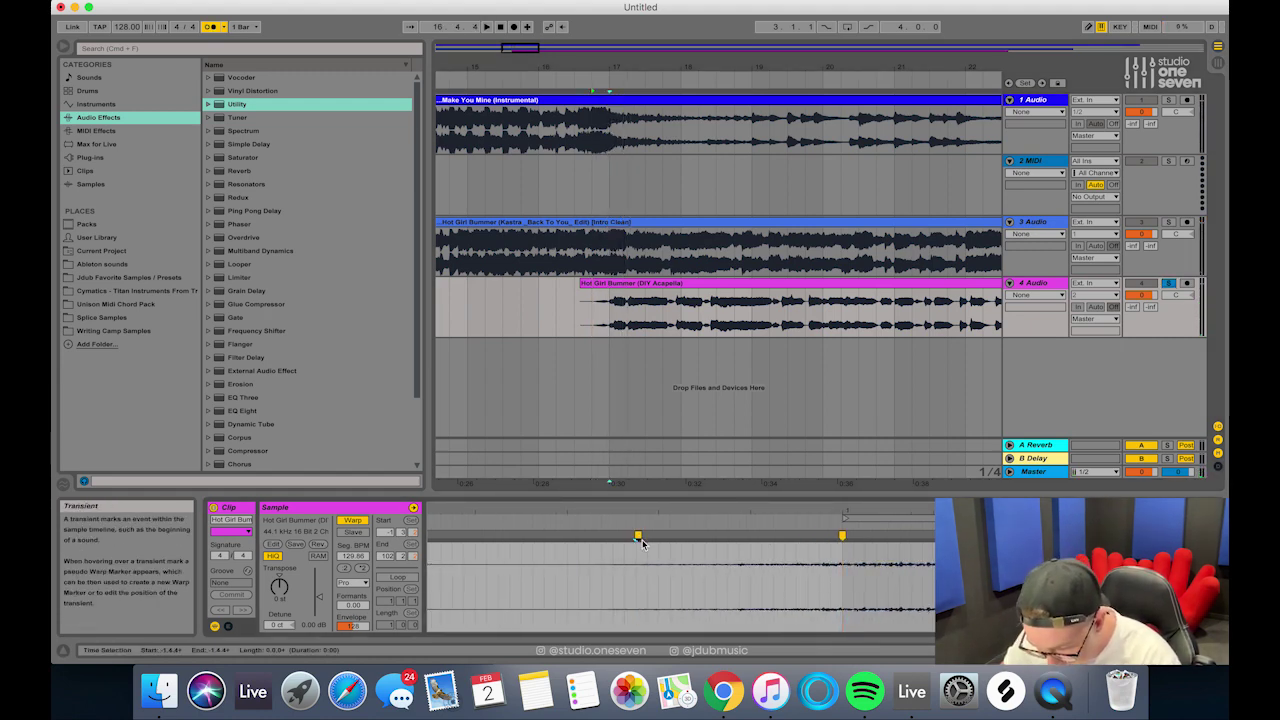
right_click(636, 538)
left_click(686, 363)
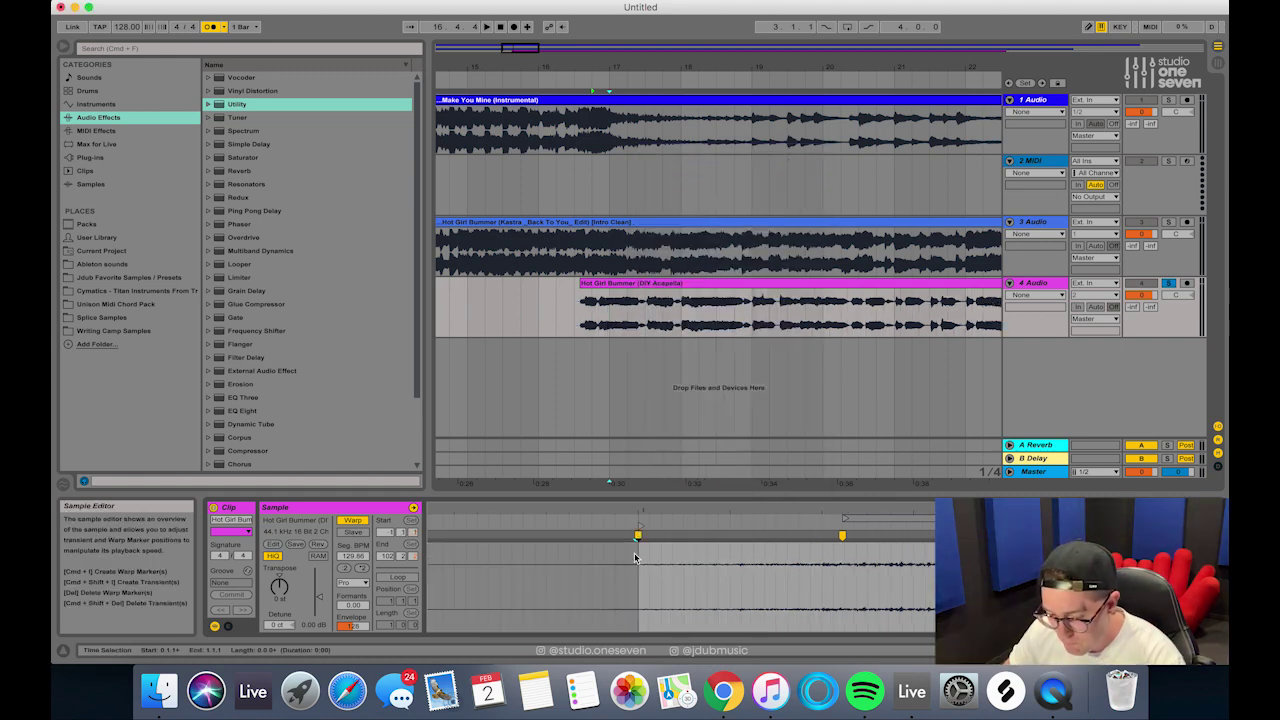
right_click(636, 536)
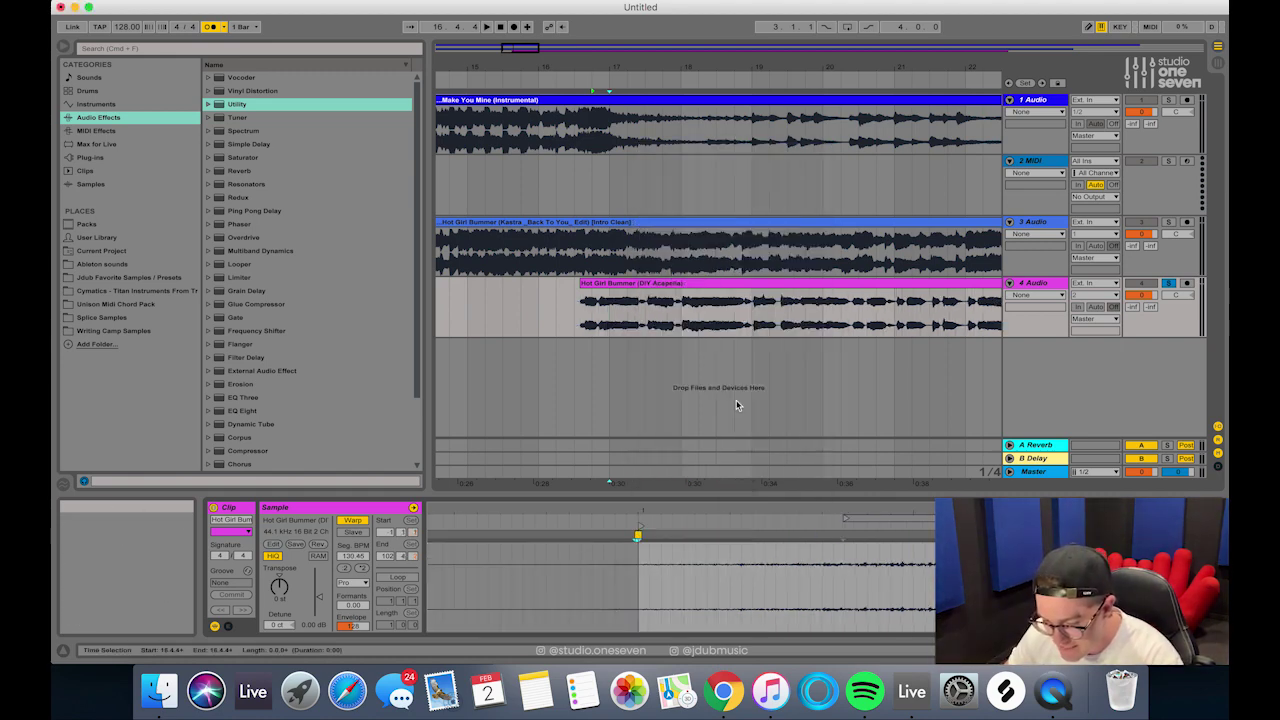
left_click(736, 396)
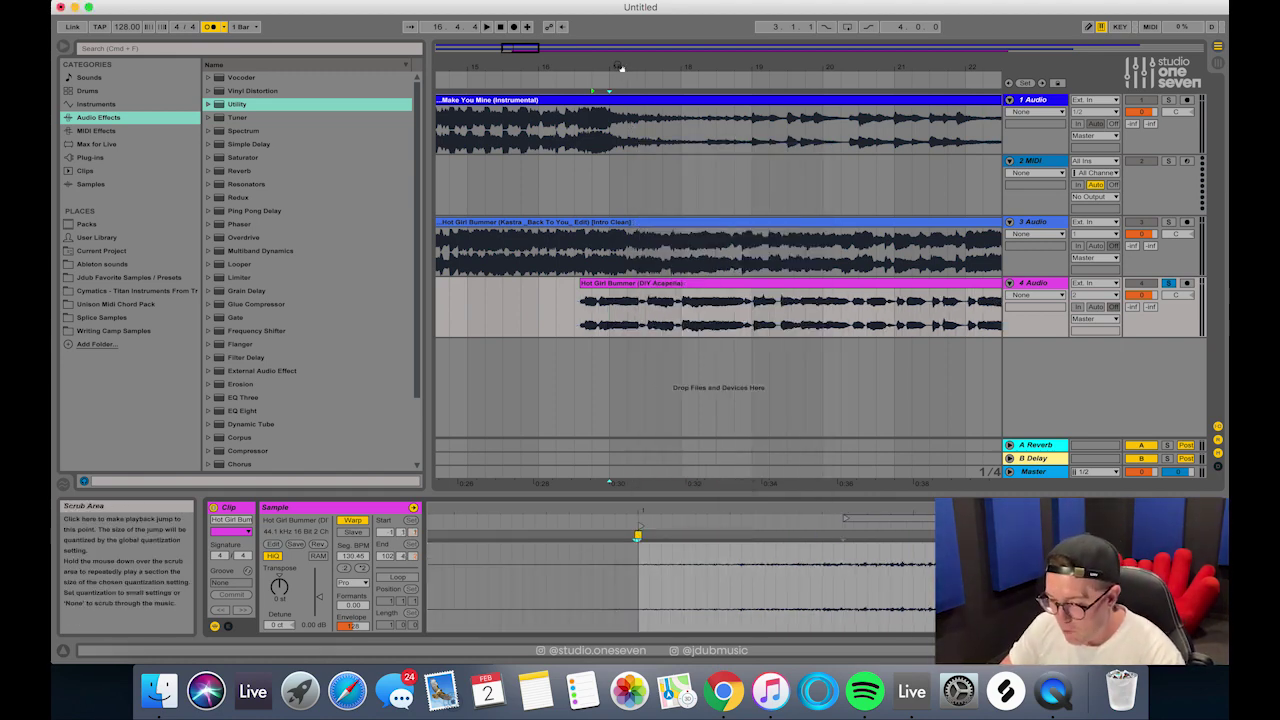
- Move the acapella earlier to about 16.2.3 and play it together with the Kastra edit, with track 3 also soloed
left_click_drag(621, 68, 734, 63)
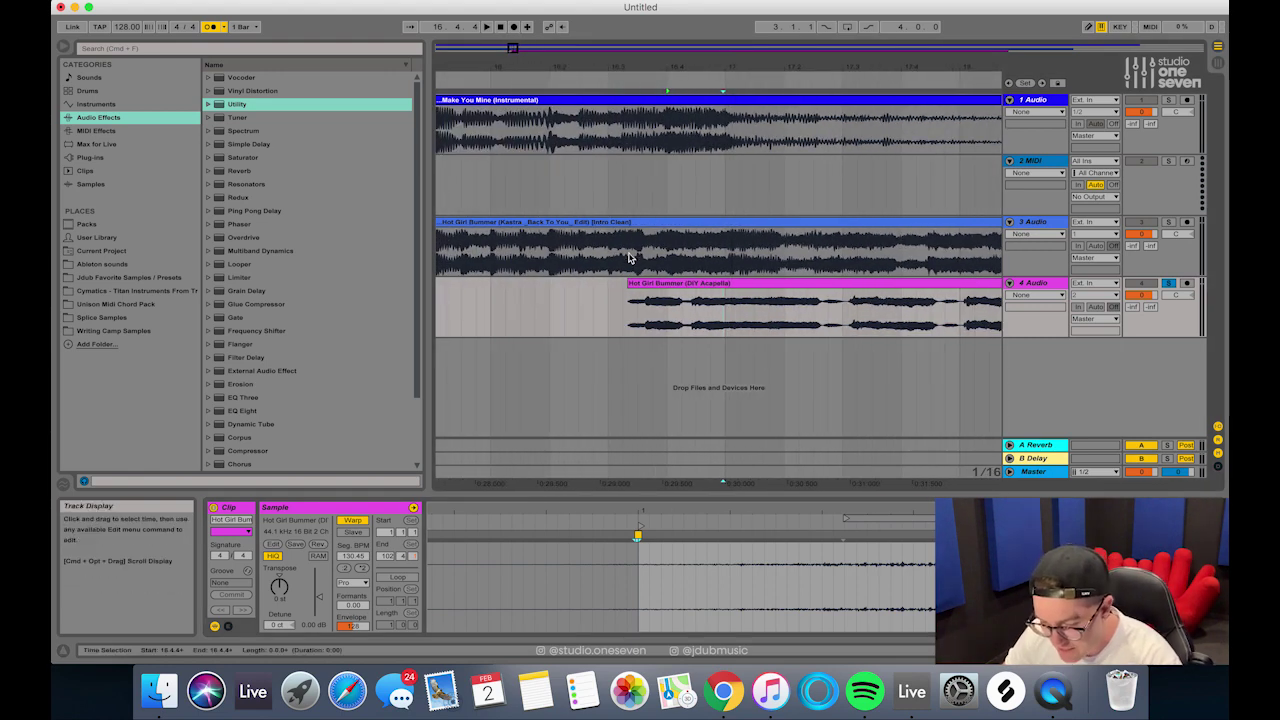
left_click_drag(710, 285, 667, 285)
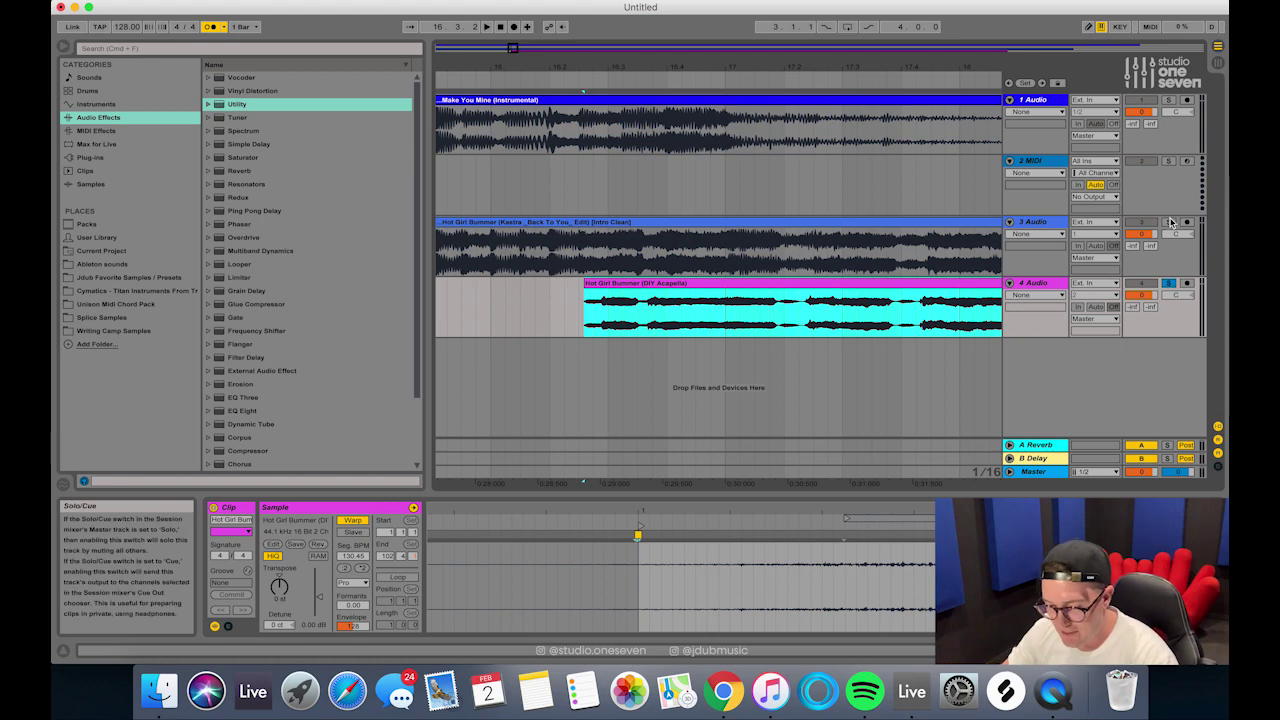
left_click(1170, 221)
key("space")
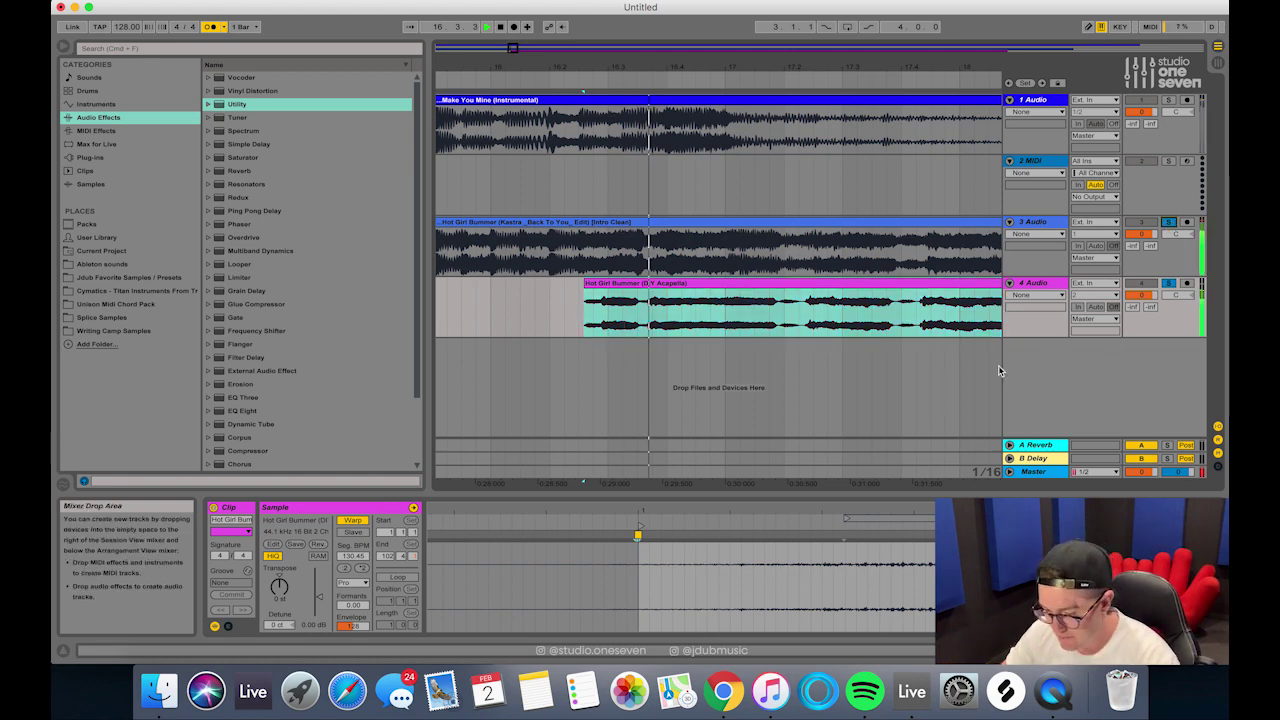
mouse_move(707, 69)
left_mouse_down()
mouse_move(707, 105)
mouse_move(711, 66)
left_mouse_up()
key("space")
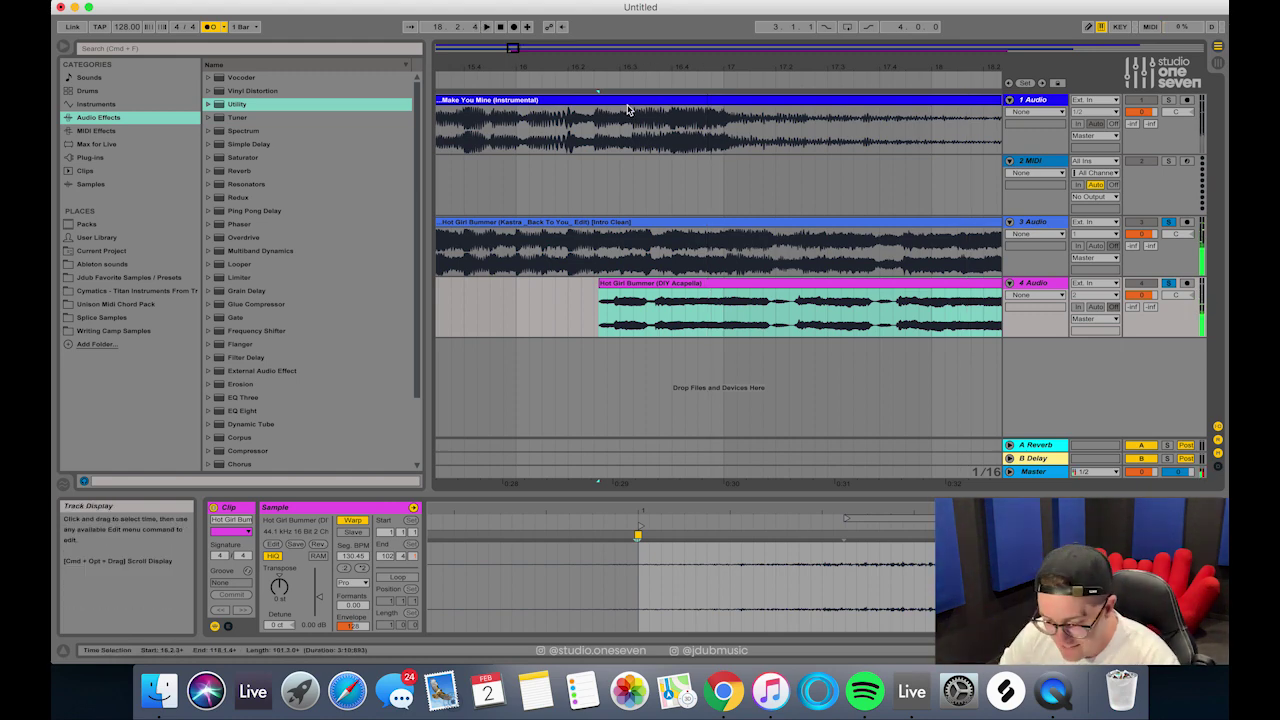
- Nudge the acapella slightly later to match the Kastra edit's vocal onset near 16.3 and play both soloed tracks together
left_click_drag(613, 67, 613, 157)
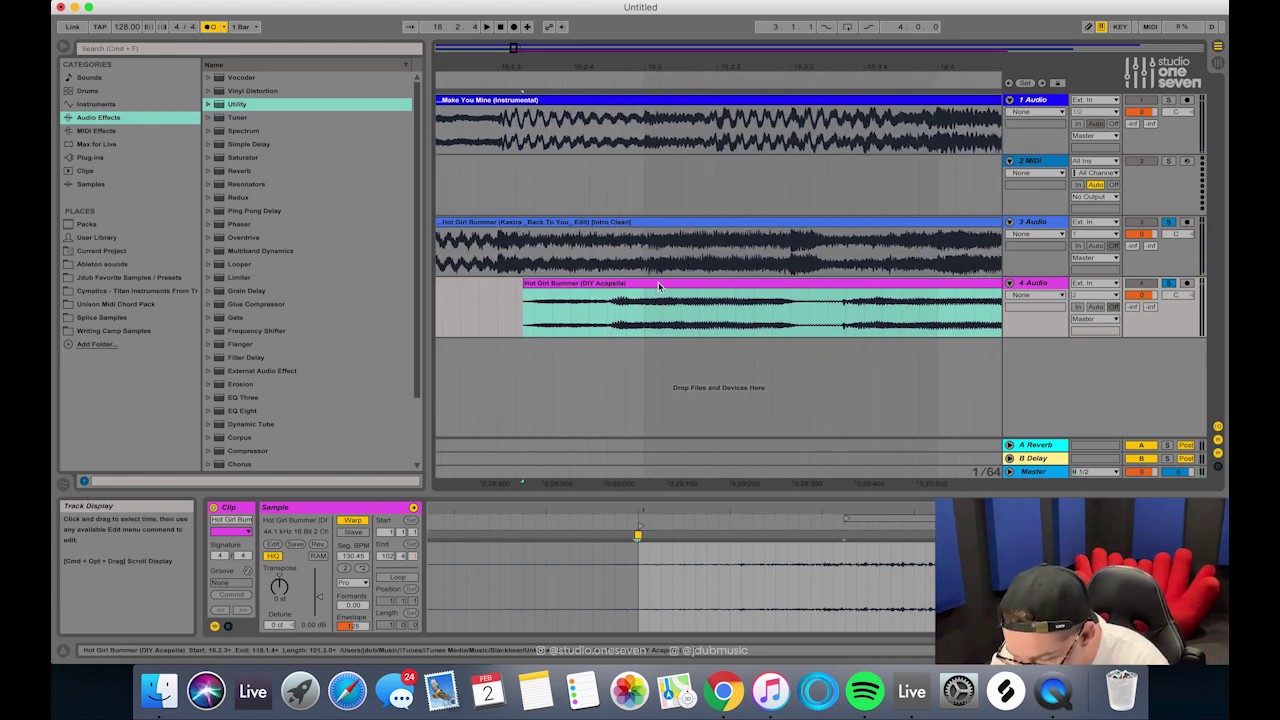
mouse_move(656, 283)
left_mouse_down()
mouse_move(694, 294)
mouse_move(678, 289)
left_mouse_up()
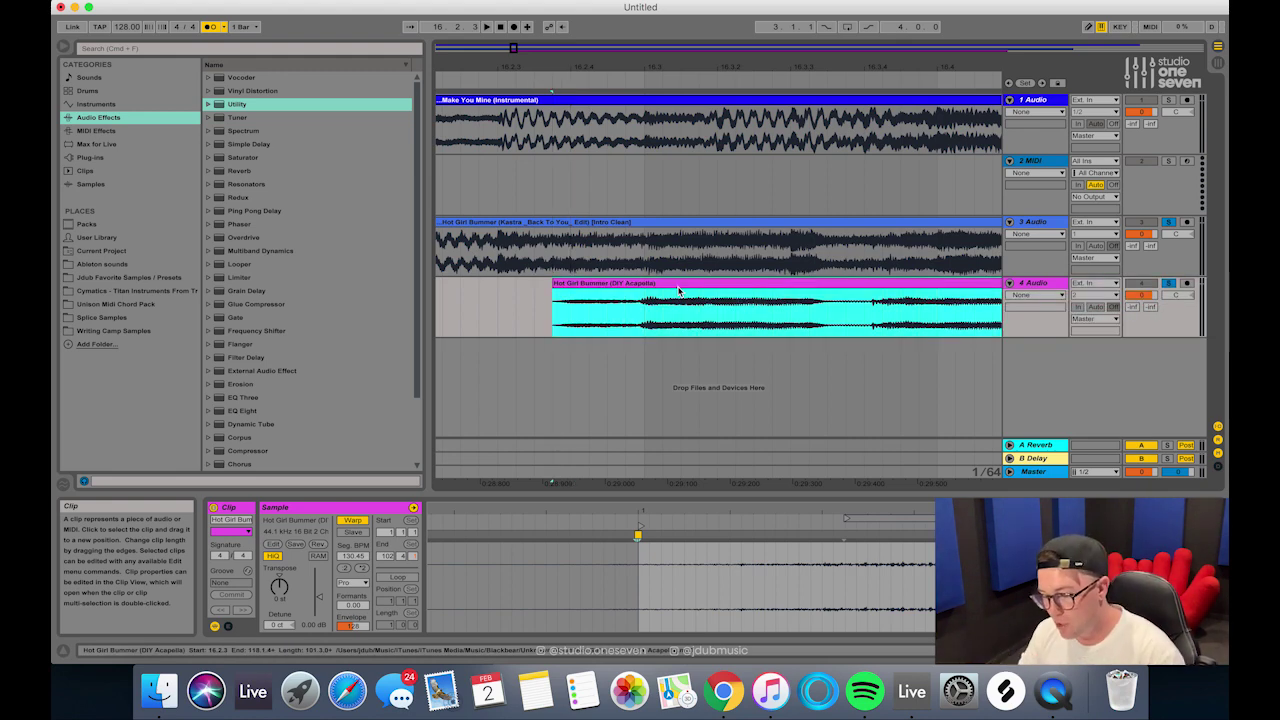
key("space")
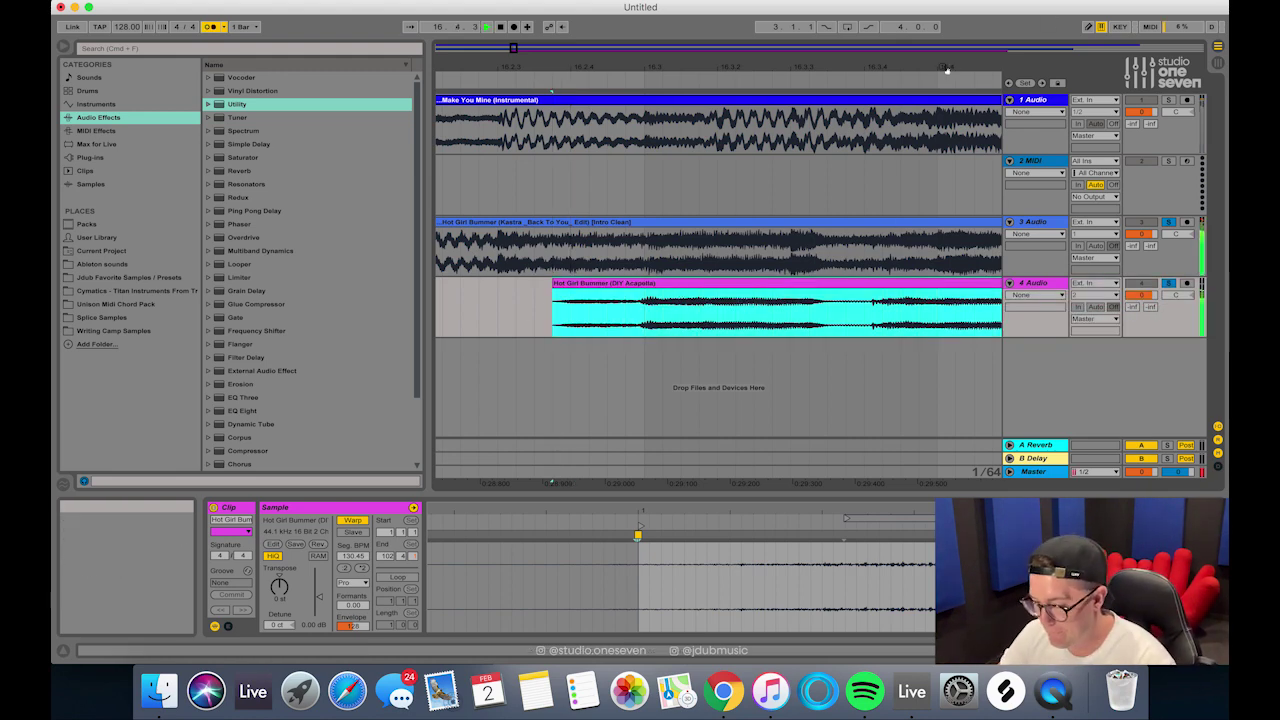
left_click_drag(567, 67, 567, 67)
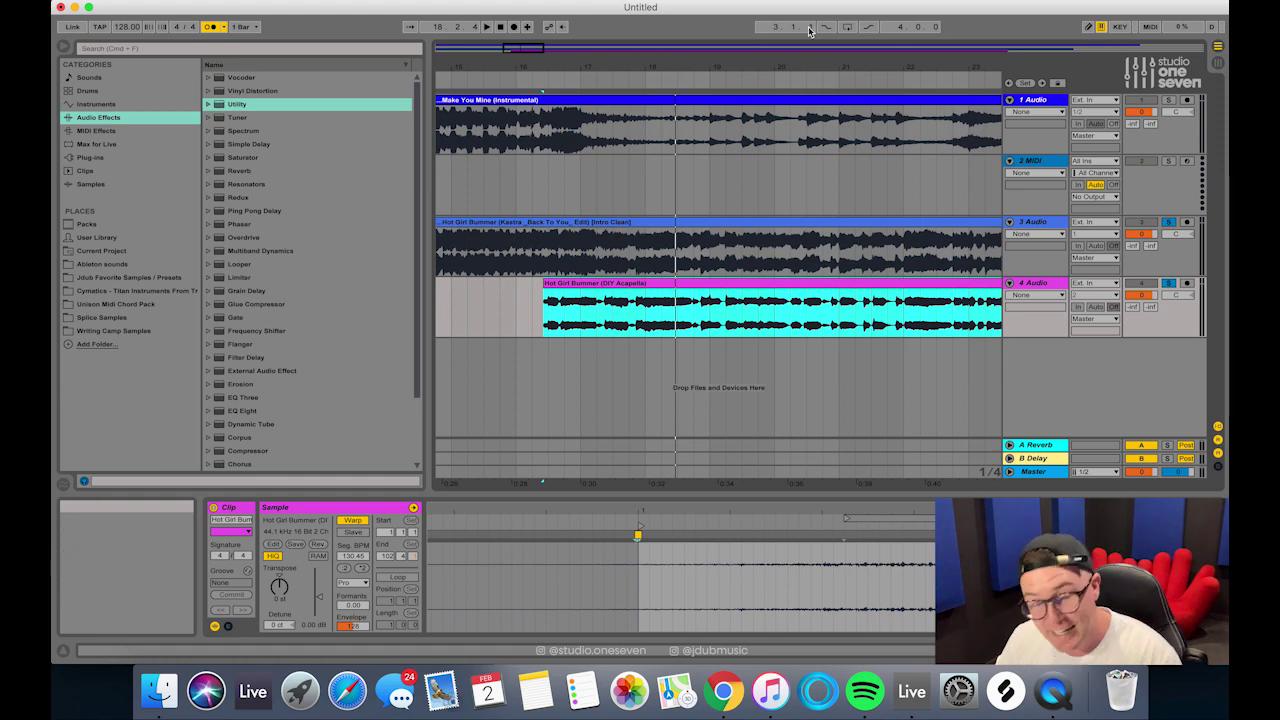
- Play the acapella against the Kastra edit from 47.4.3 to check whether the vocals still line up around bar 48
left_click_drag(929, 66, 600, 5)
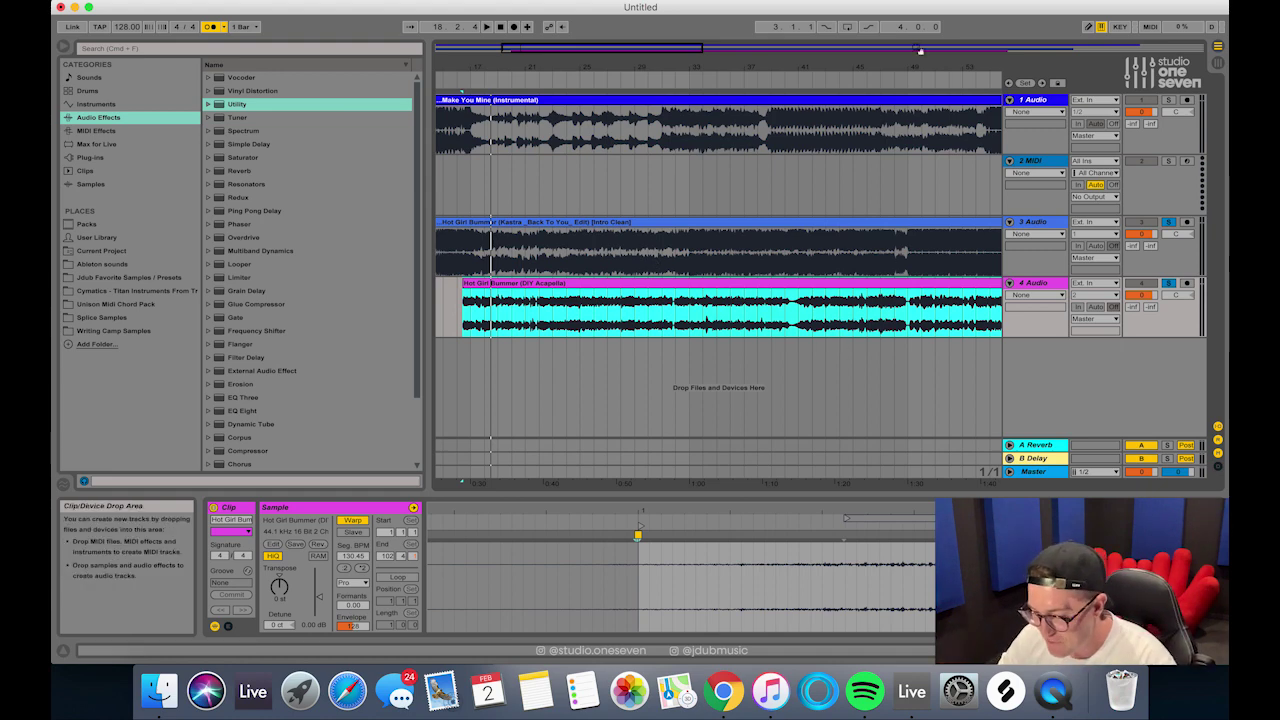
left_click_drag(914, 63, 858, 118)
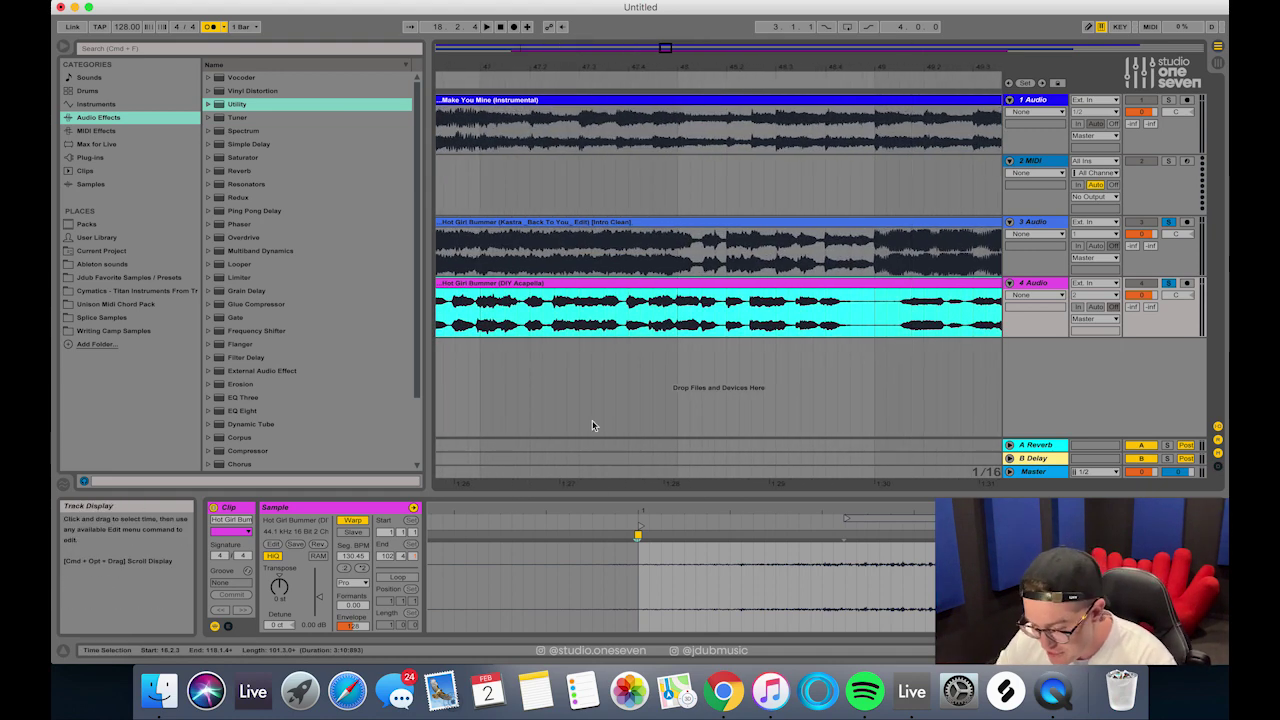
left_click(650, 332)
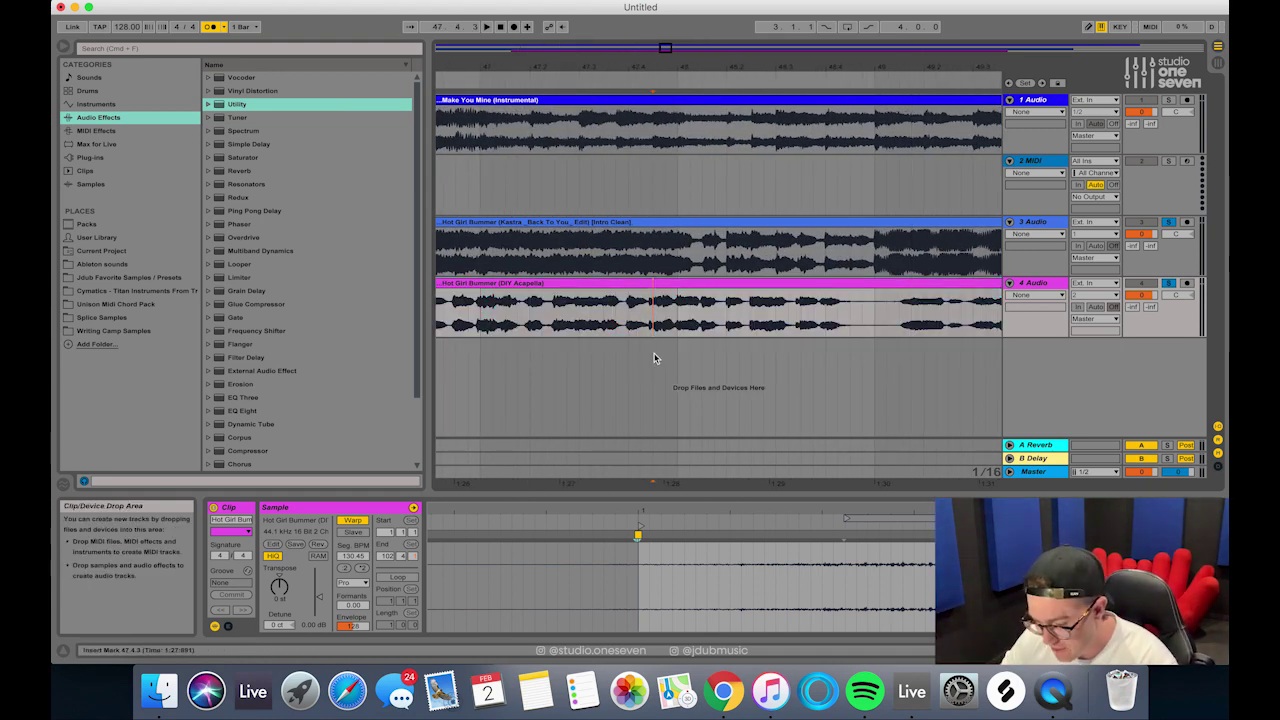
key("space")
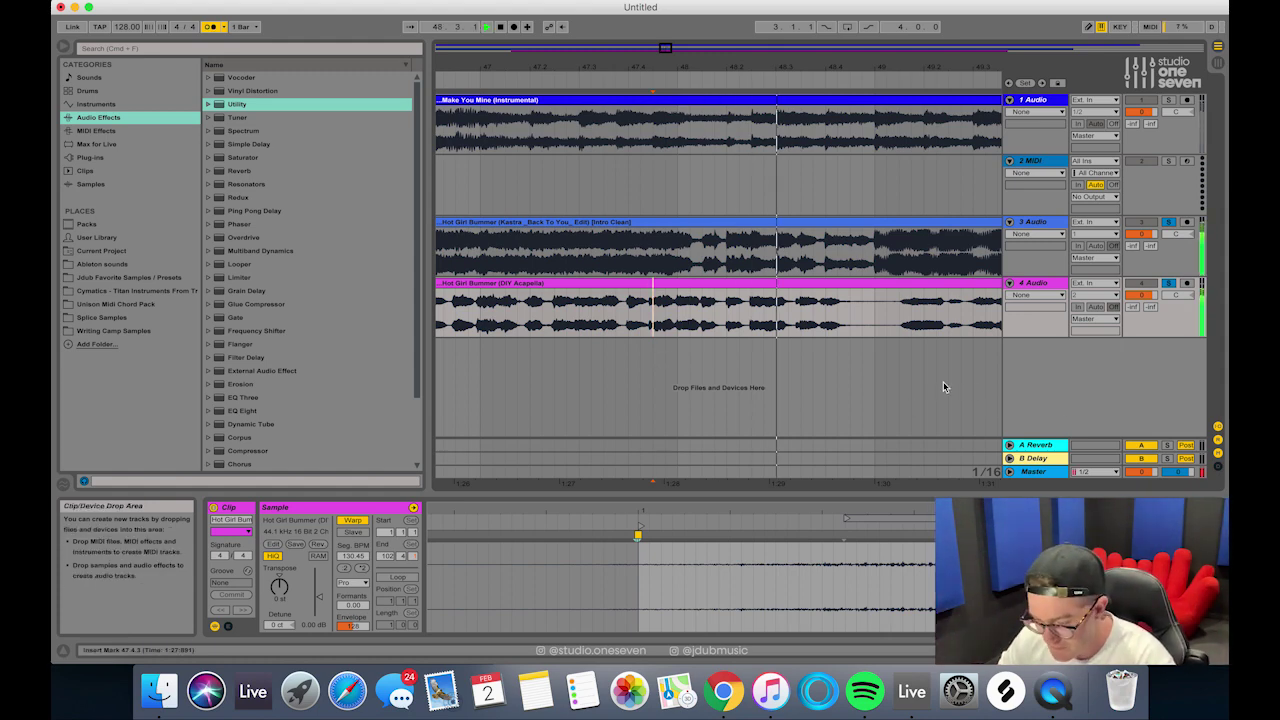
key("space")
- Add a warp marker near 33.3.2 in the acapella clip and pull it earlier to about 33.2.4 to line up with the Kastra edit
left_click(880, 285)
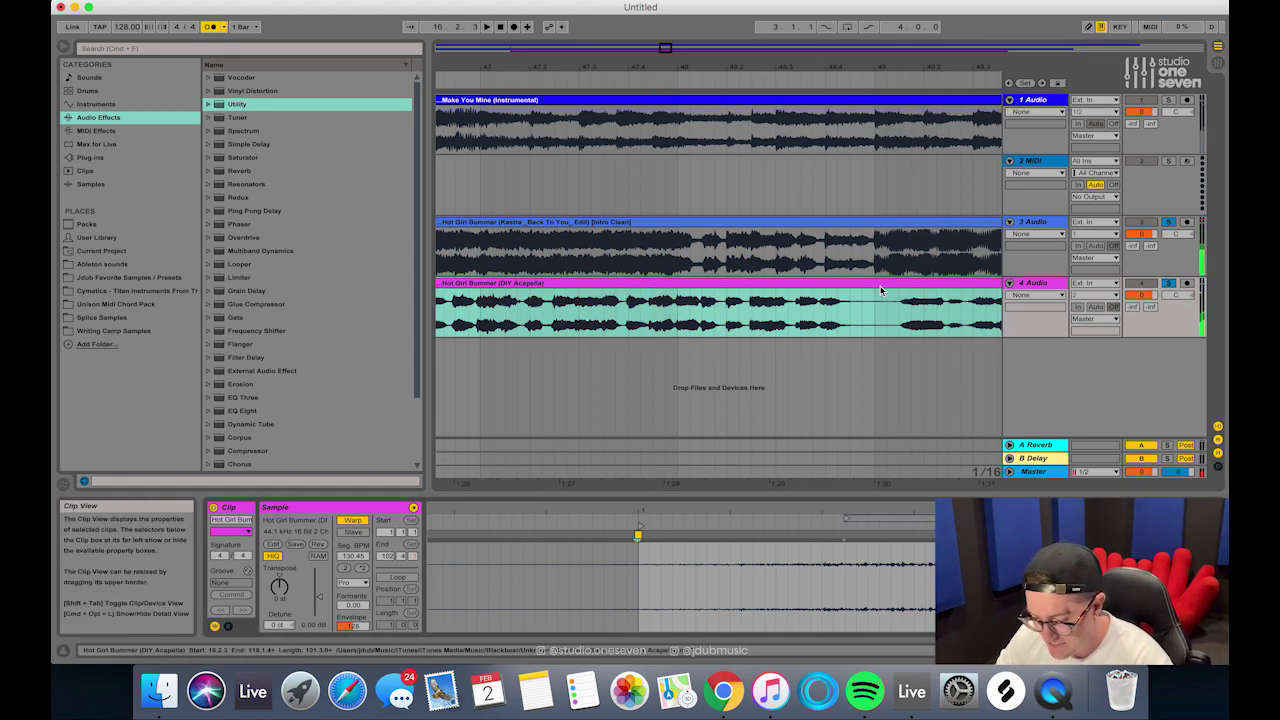
left_click_drag(824, 510, 824, 450)
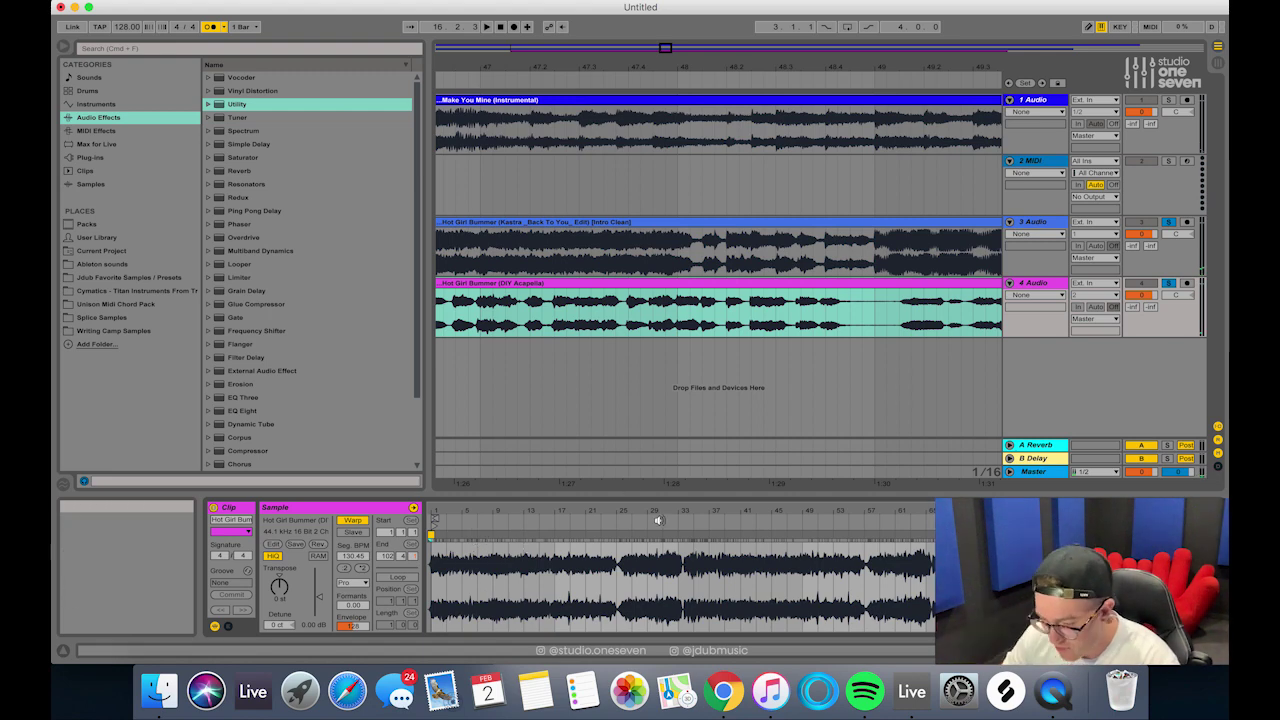
left_click(862, 310)
key("space")
key("space")
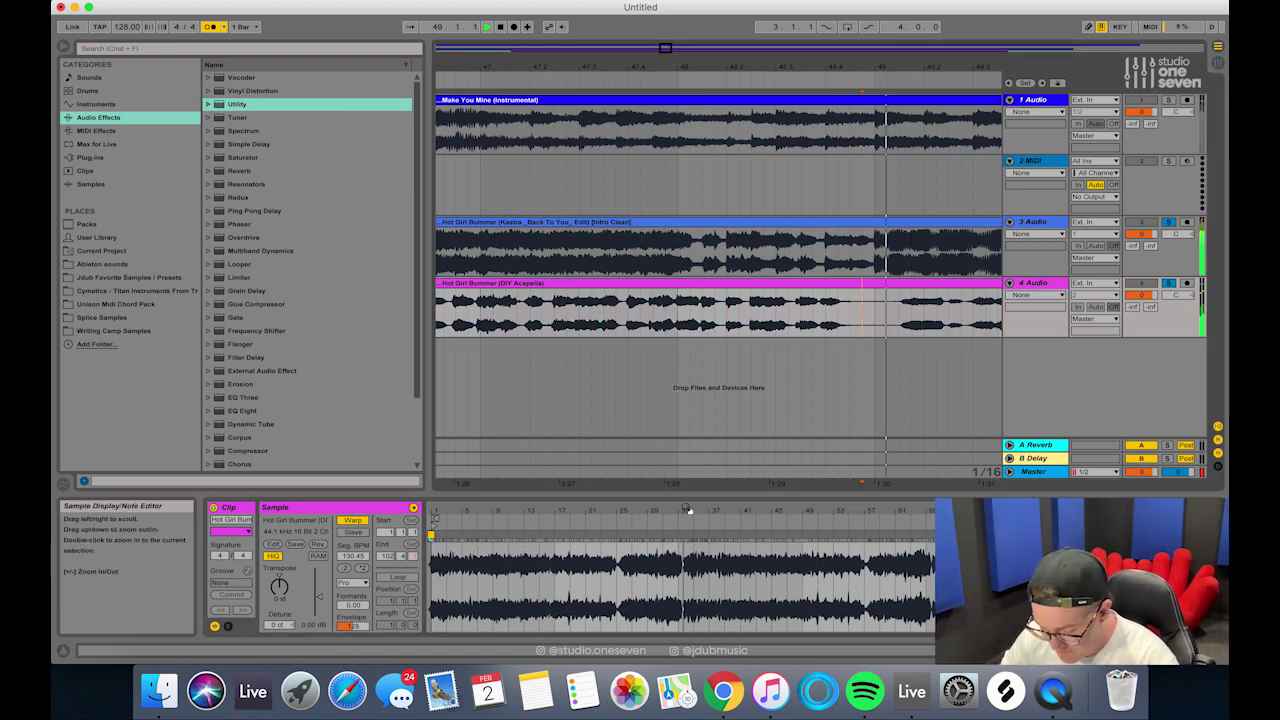
mouse_move(688, 511)
left_mouse_down()
mouse_move(800, 560)
mouse_move(874, 560)
mouse_move(874, 630)
left_mouse_up()
left_click(875, 560)
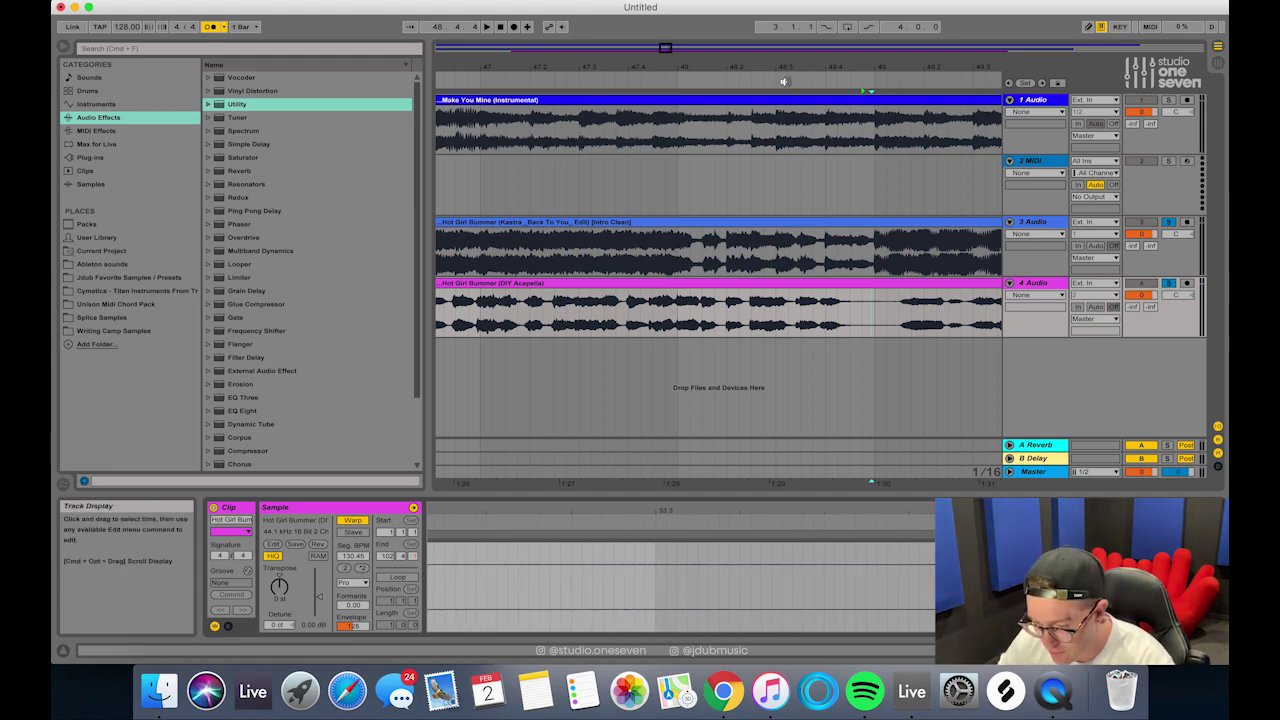
key("plus")
key("plus")
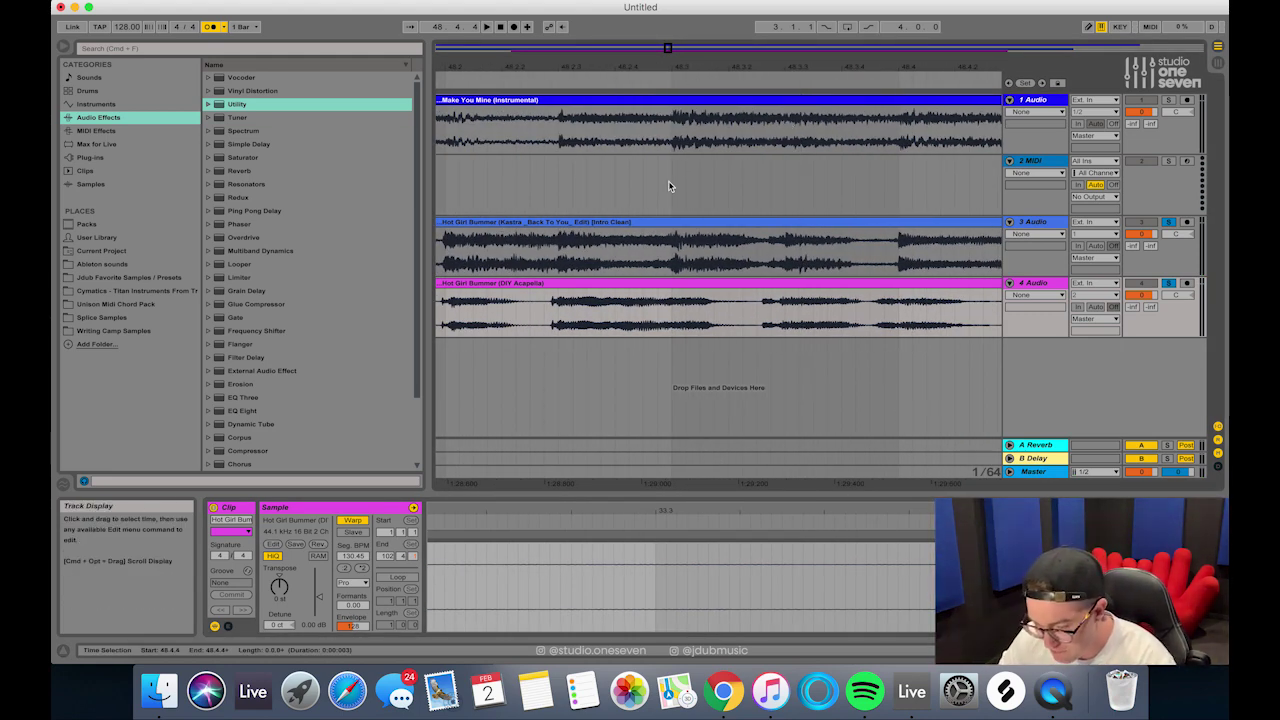
key("minus")
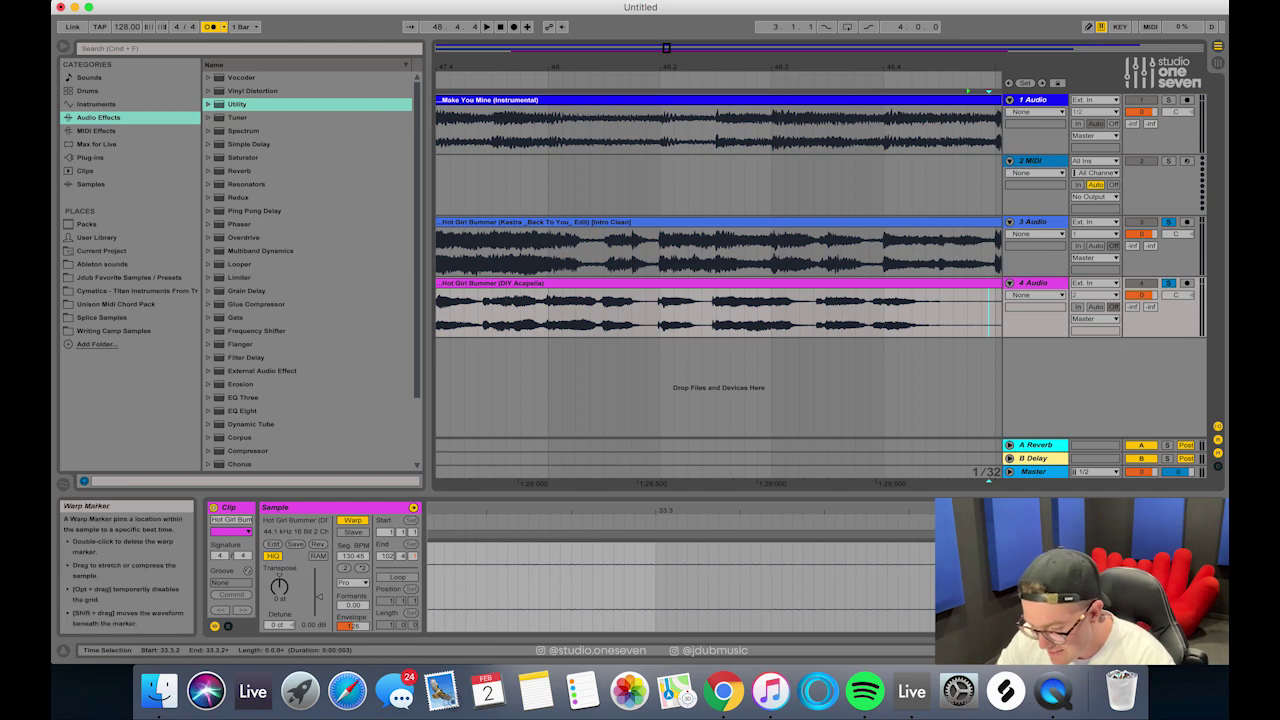
mouse_move(998, 533)
left_mouse_down()
mouse_move(438, 523)
mouse_move(509, 530)
left_mouse_up()
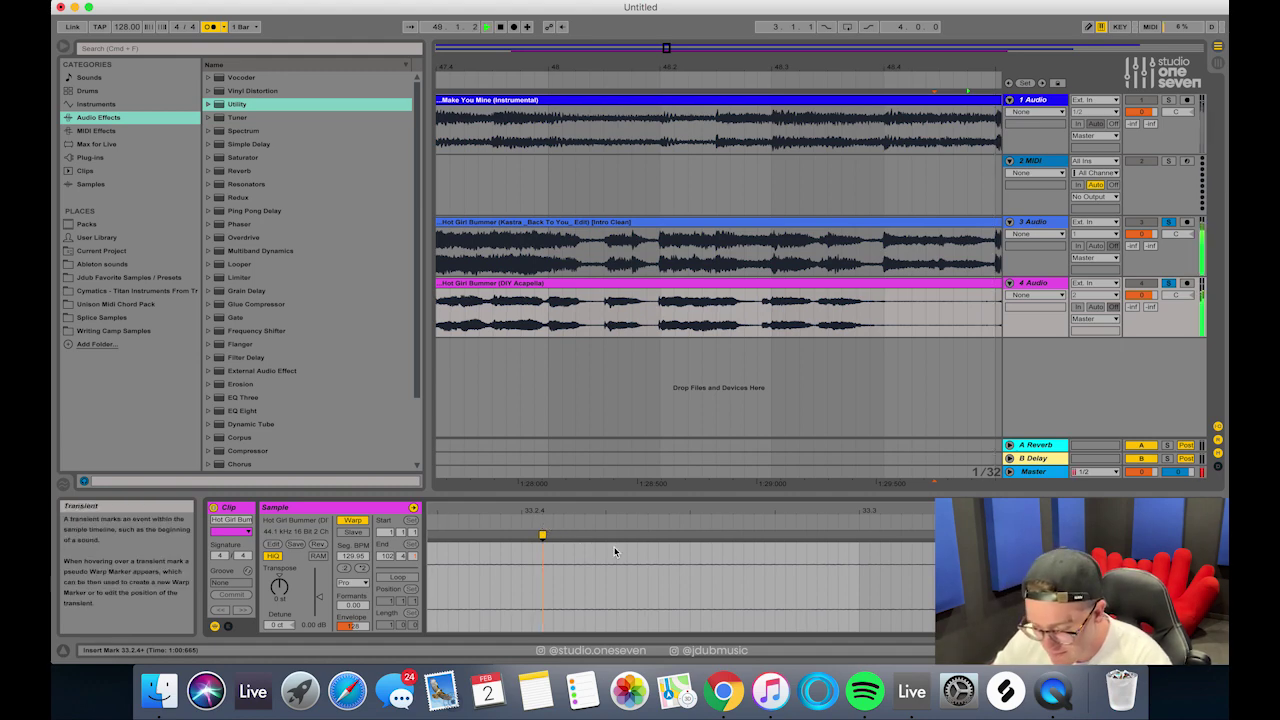
- Play from 47.4.3 and fine-tune that warp marker until the acapella's waveform matches the Kastra edit's just after 48.1.3
left_click(494, 325)
key("space")
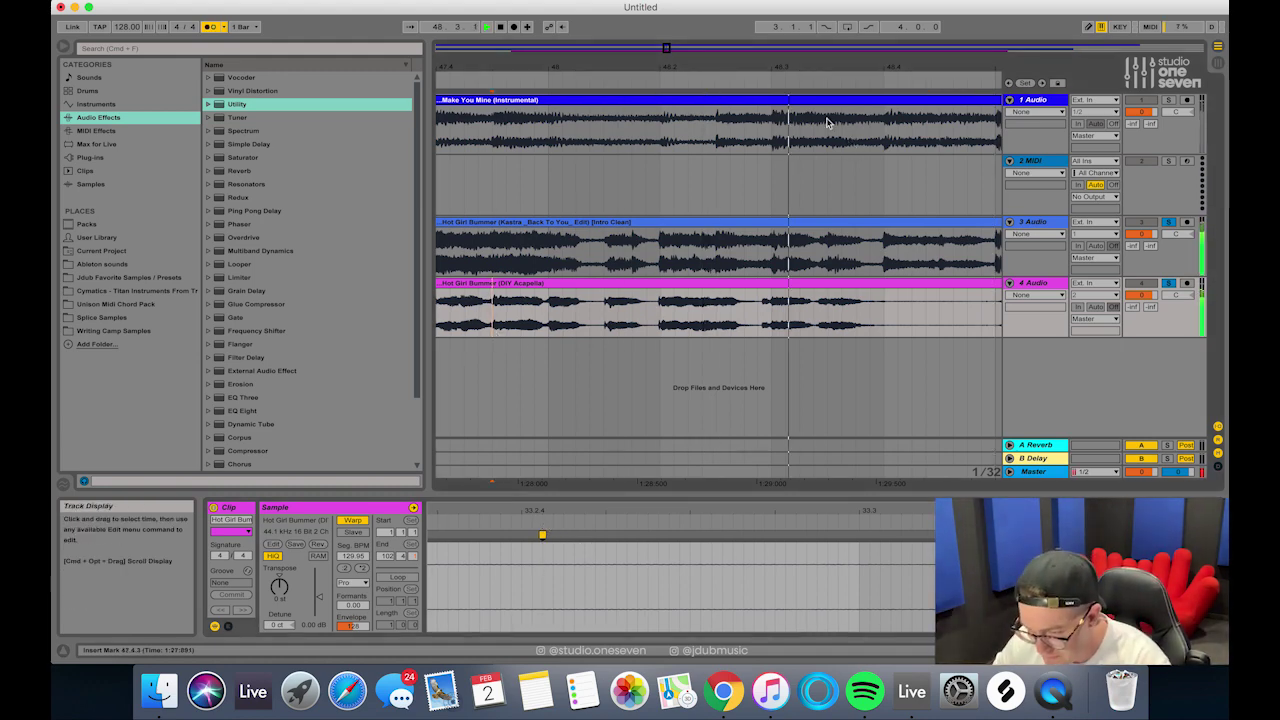
key("space")
left_click_drag(804, 63, 968, 80)
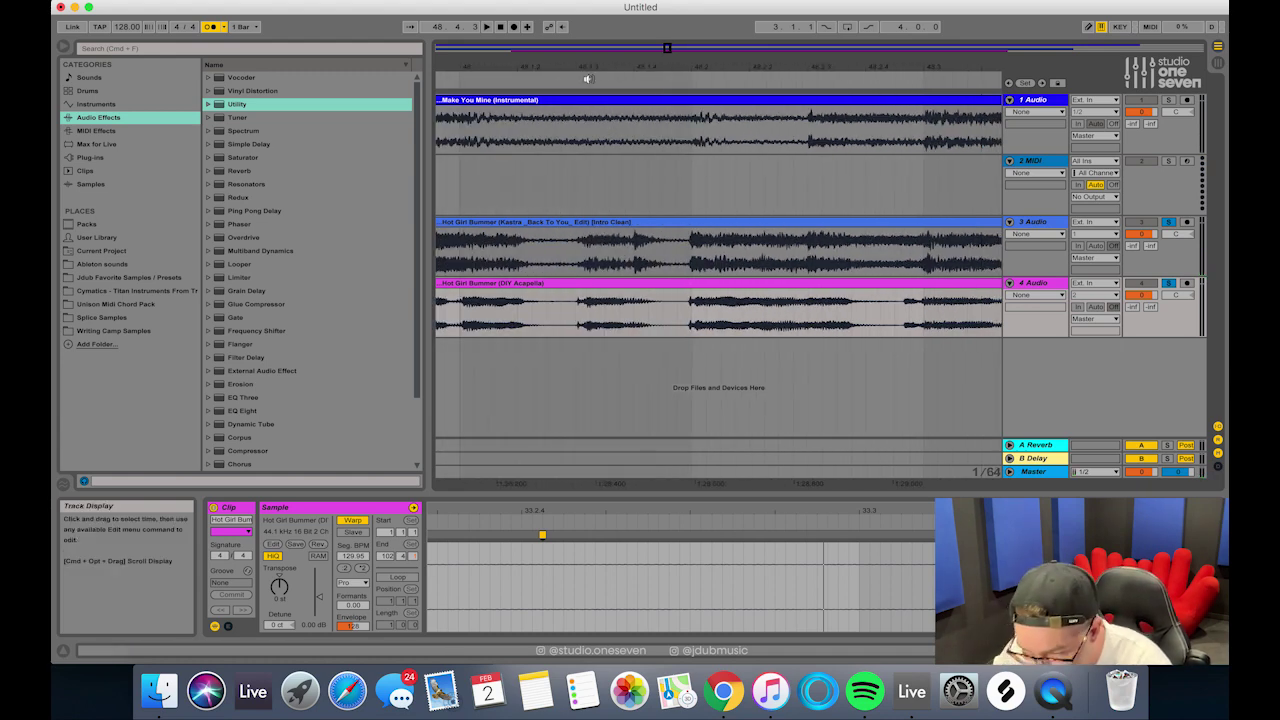
left_click_drag(588, 78, 588, 150)
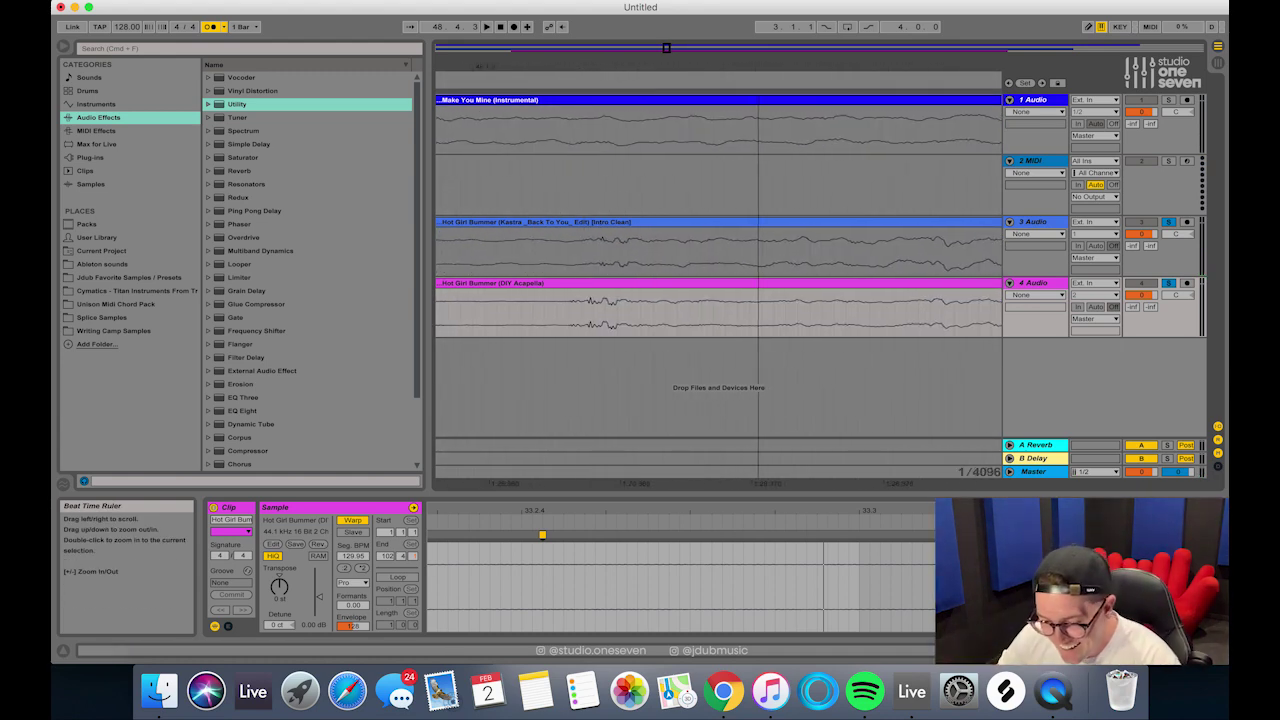
left_click(540, 530)
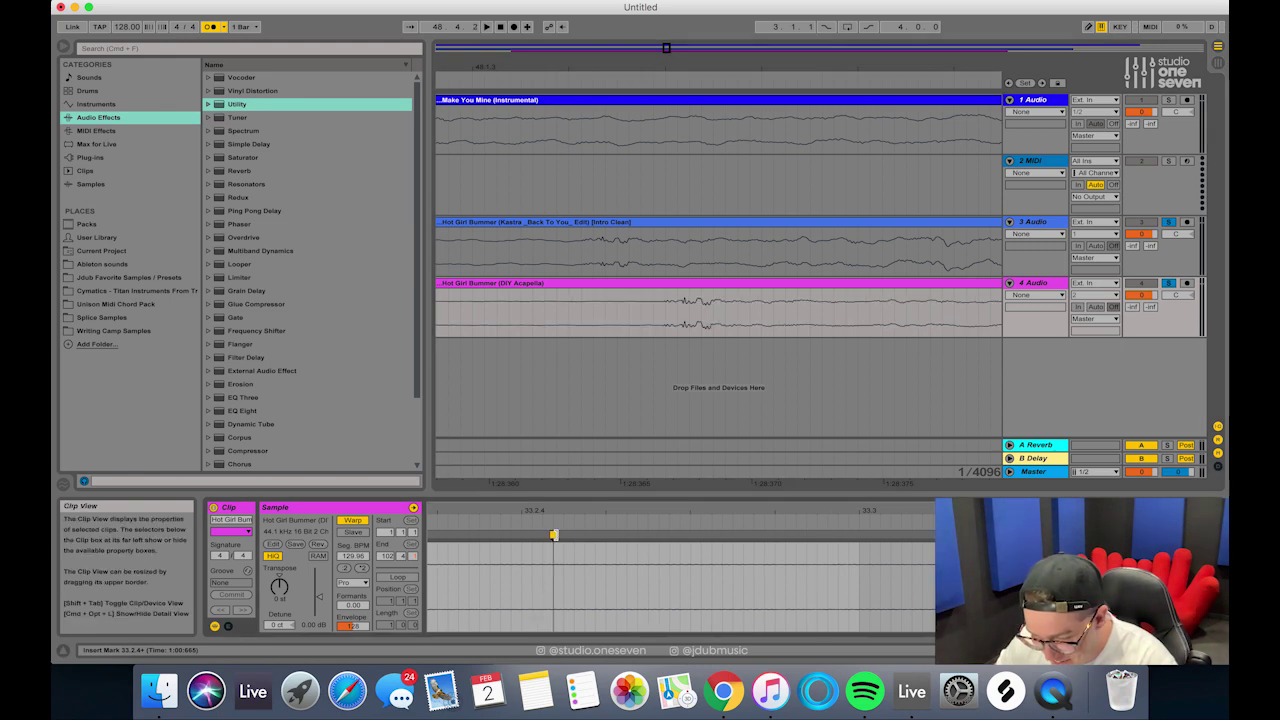
left_click_drag(539, 553, 552, 610)
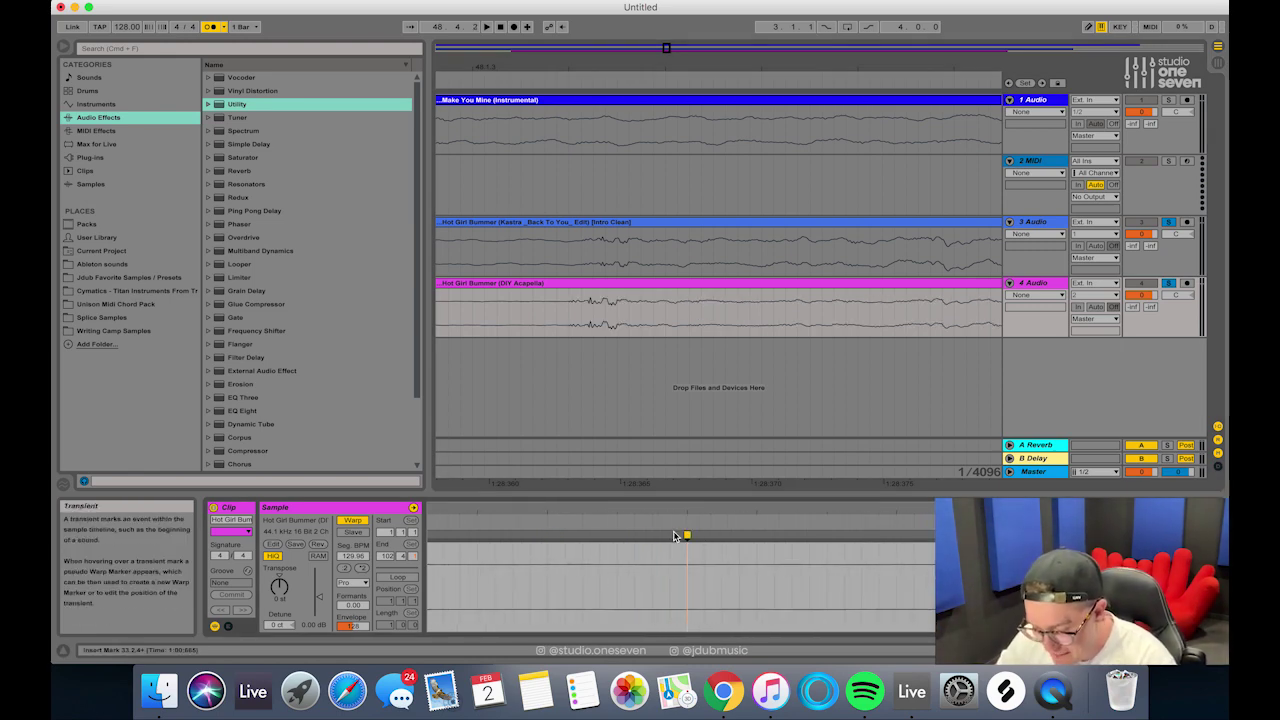
left_click_drag(687, 535, 722, 536)
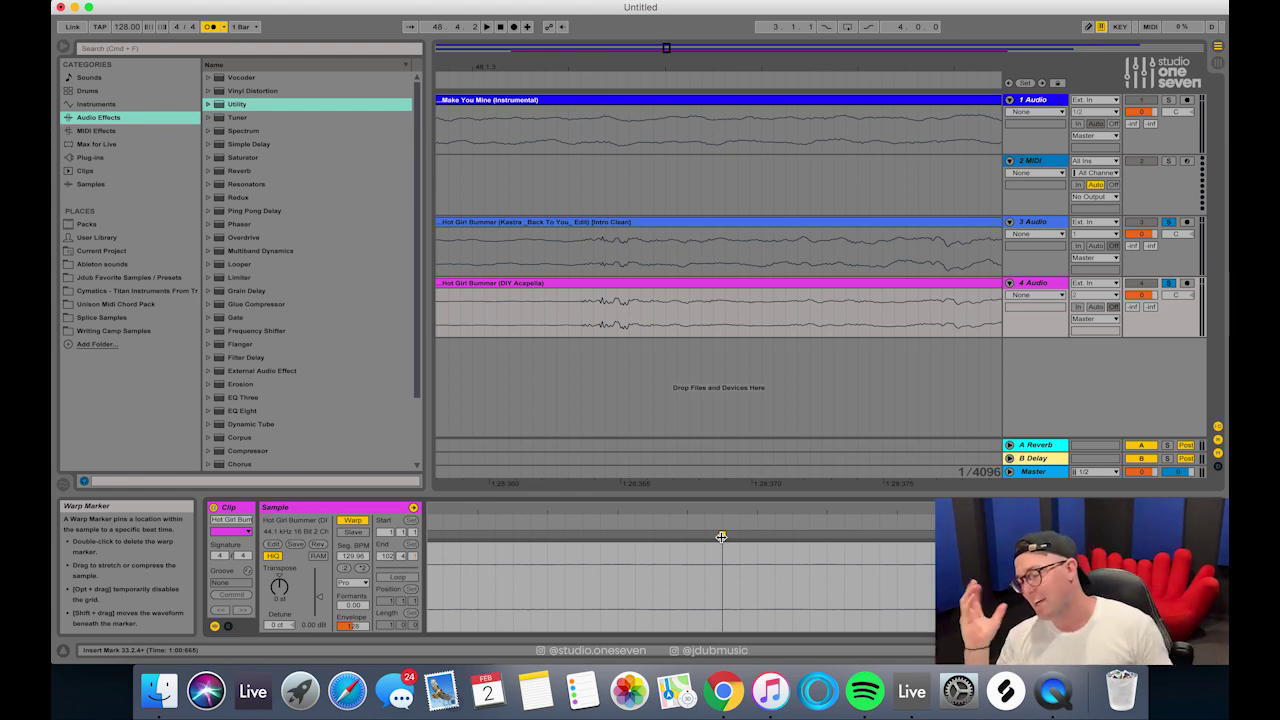
- Split the acapella at bar 49 and deactivate the part after it, with tracks 3 and 4 unsoloed
left_click(1168, 284)
left_click_drag(861, 68, 861, 15)
left_click(662, 328)
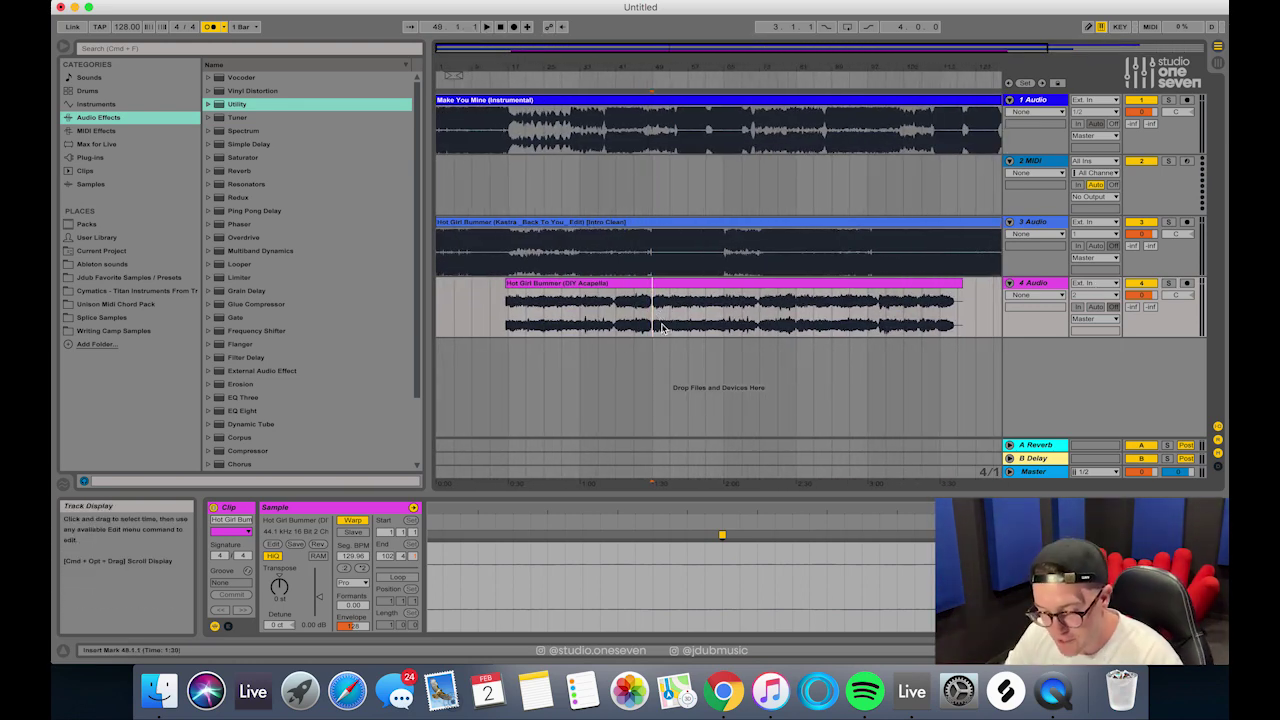
left_click(683, 285)
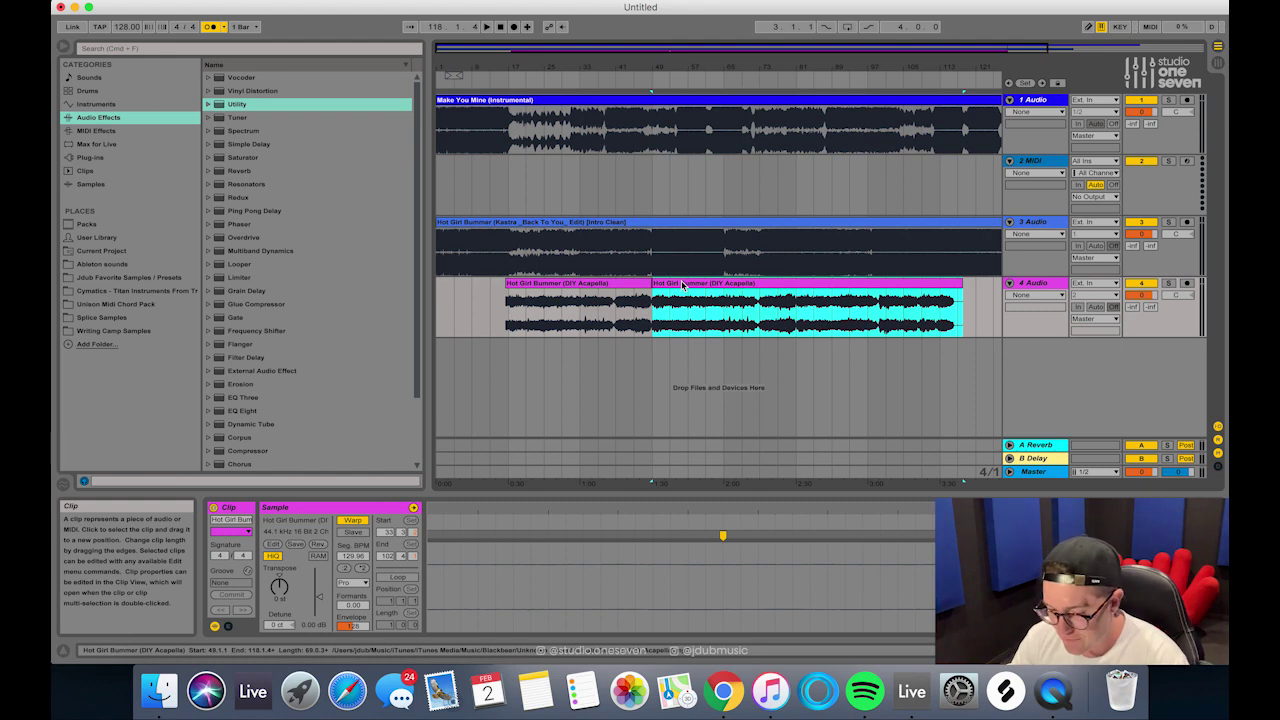
key("0")
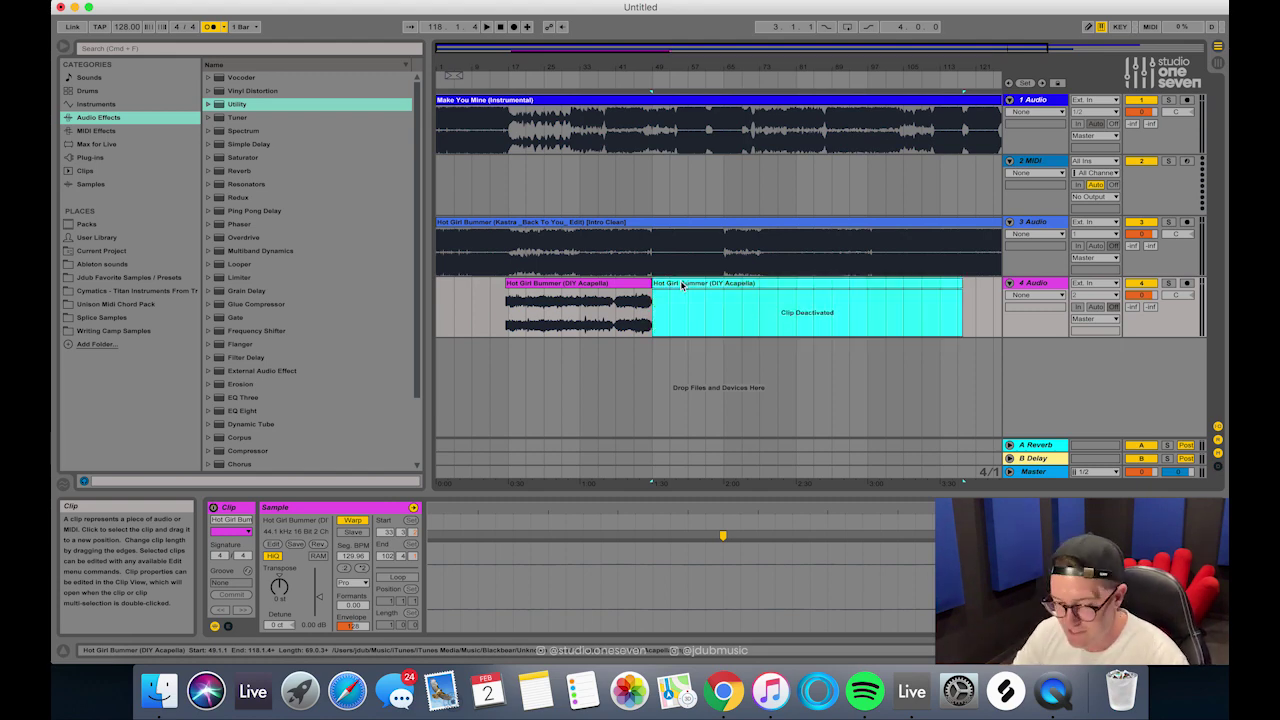
- Reorder the tracks as Kastra edit, MIDI, acapella and Make You Mine instrumental, with the Kastra edit track folded
left_click(648, 237)
left_click_drag(1033, 283, 1046, 164)
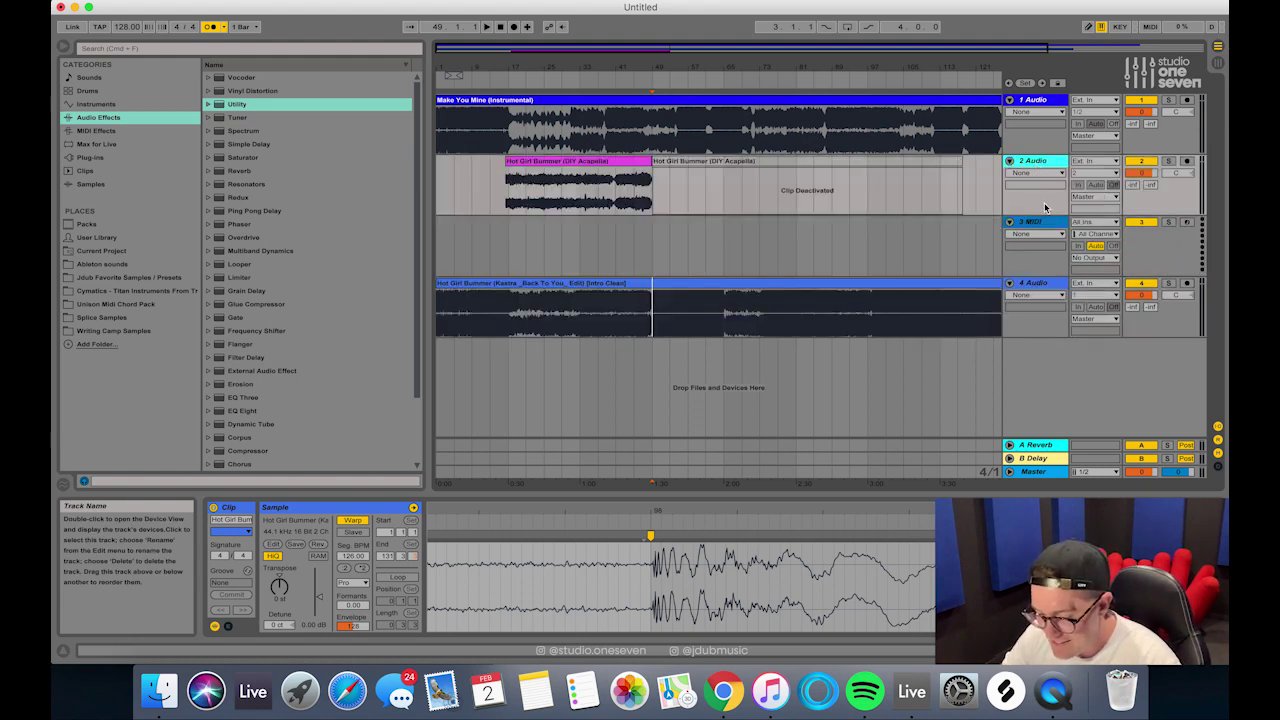
left_click_drag(1033, 100, 1043, 280)
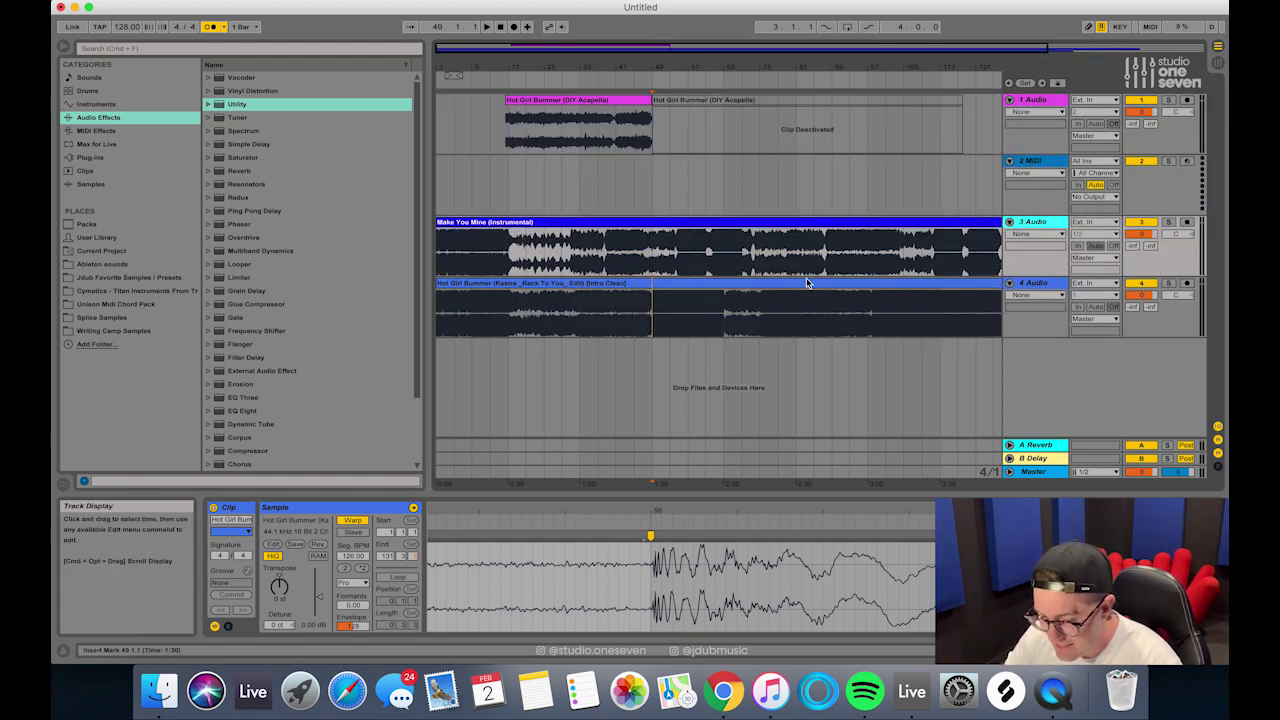
left_click(1045, 248)
left_click_drag(1045, 195, 1037, 200)
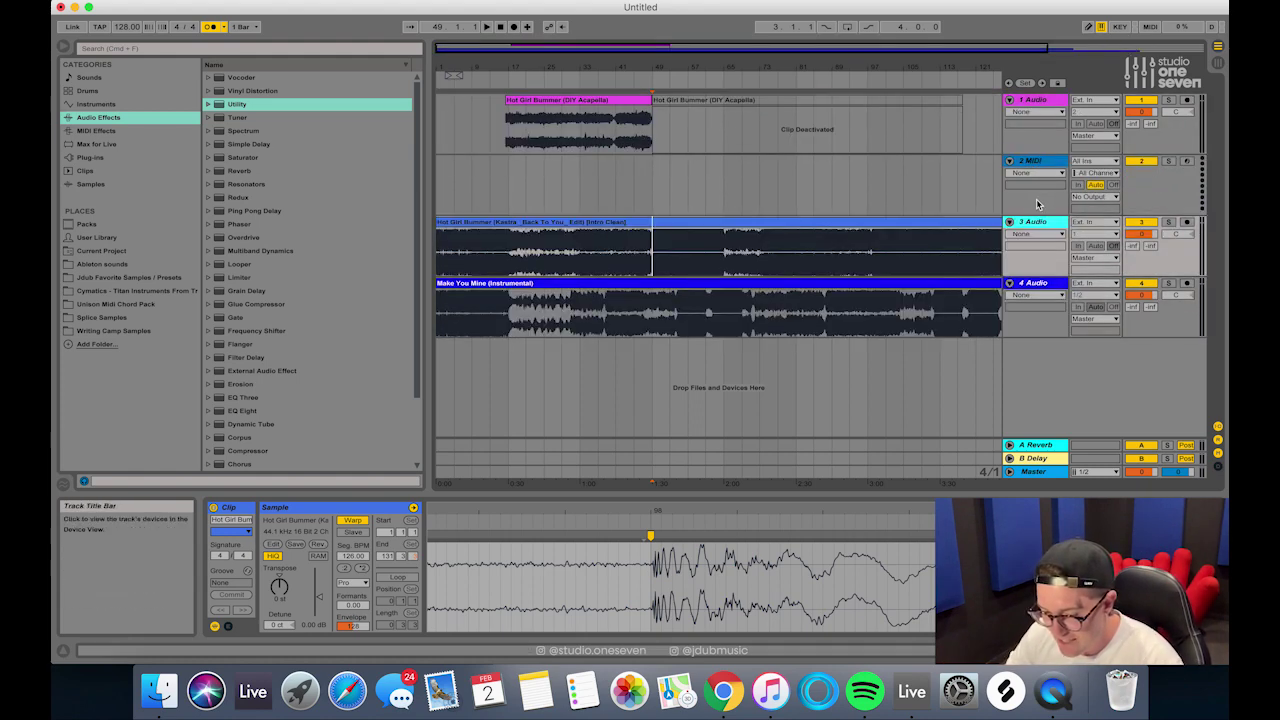
left_click(1010, 222)
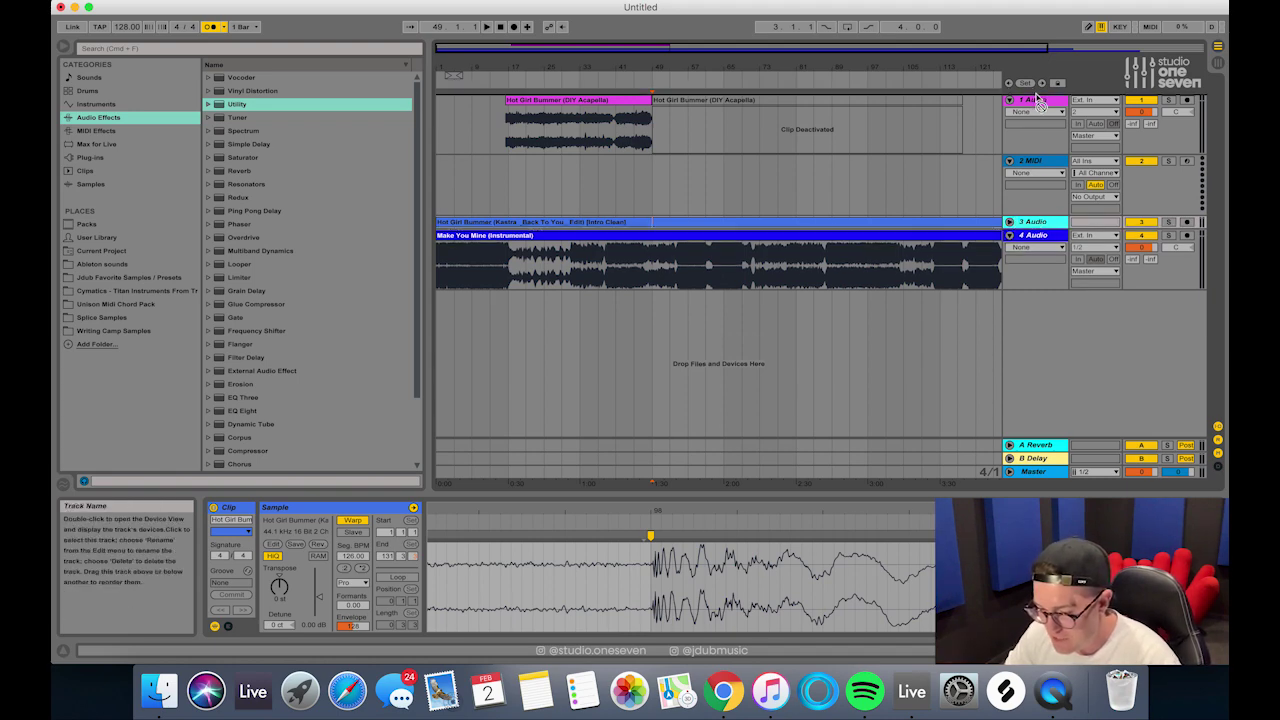
left_click_drag(1040, 221, 1005, 205)
- Delete the deactivated acapella part after bar 49 and play the acapella over the instrumental from bar 39 with track 1 muted
left_click_drag(516, 48, 516, 70)
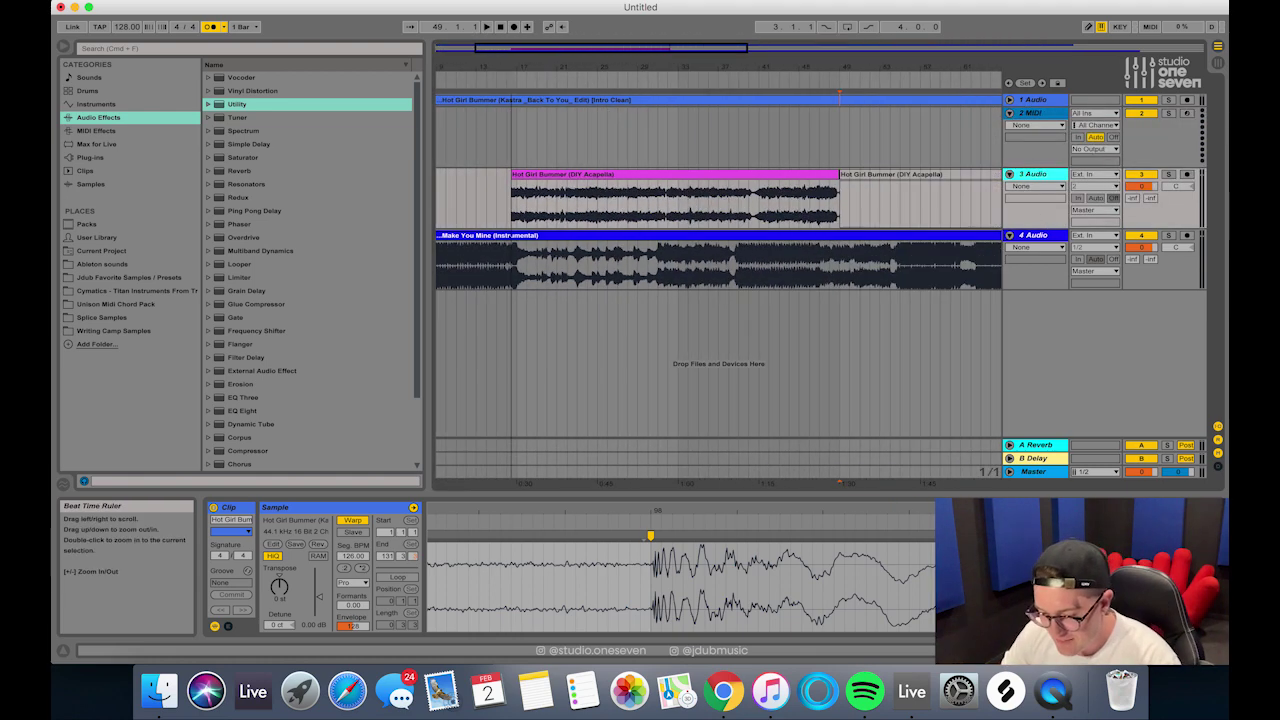
left_click(869, 178)
key("Delete")
left_click(854, 203)
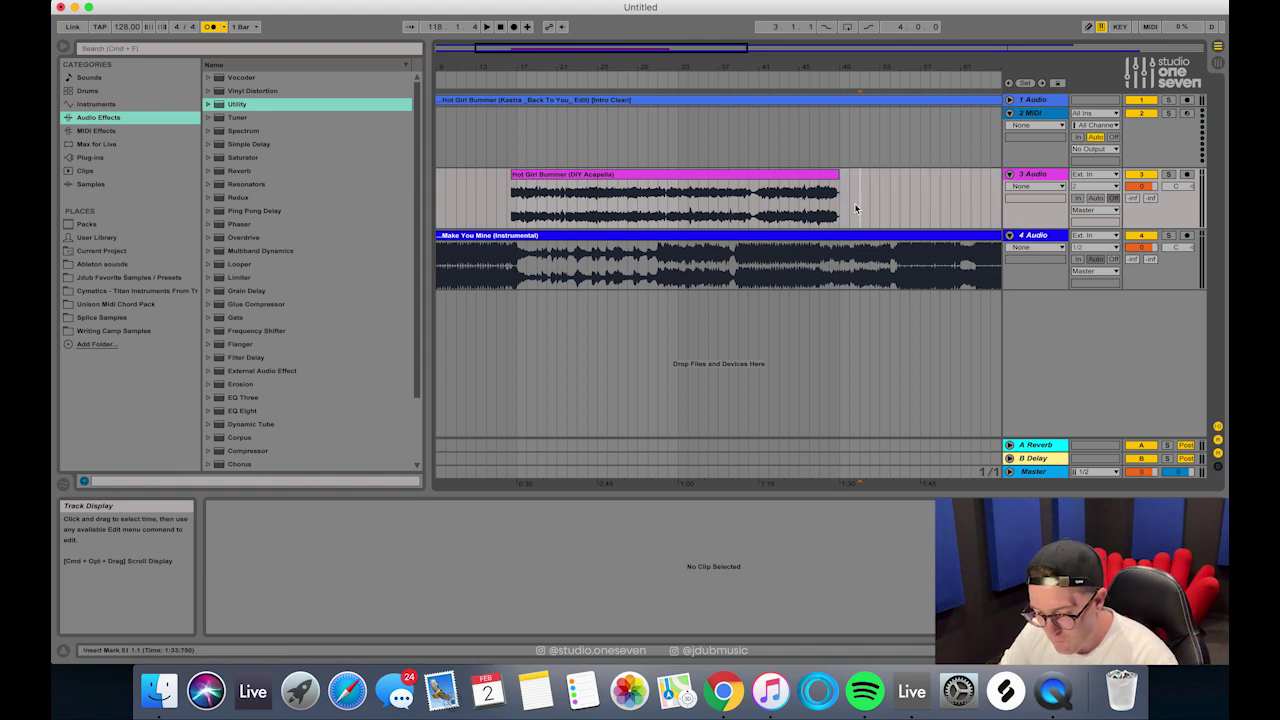
left_click(745, 213)
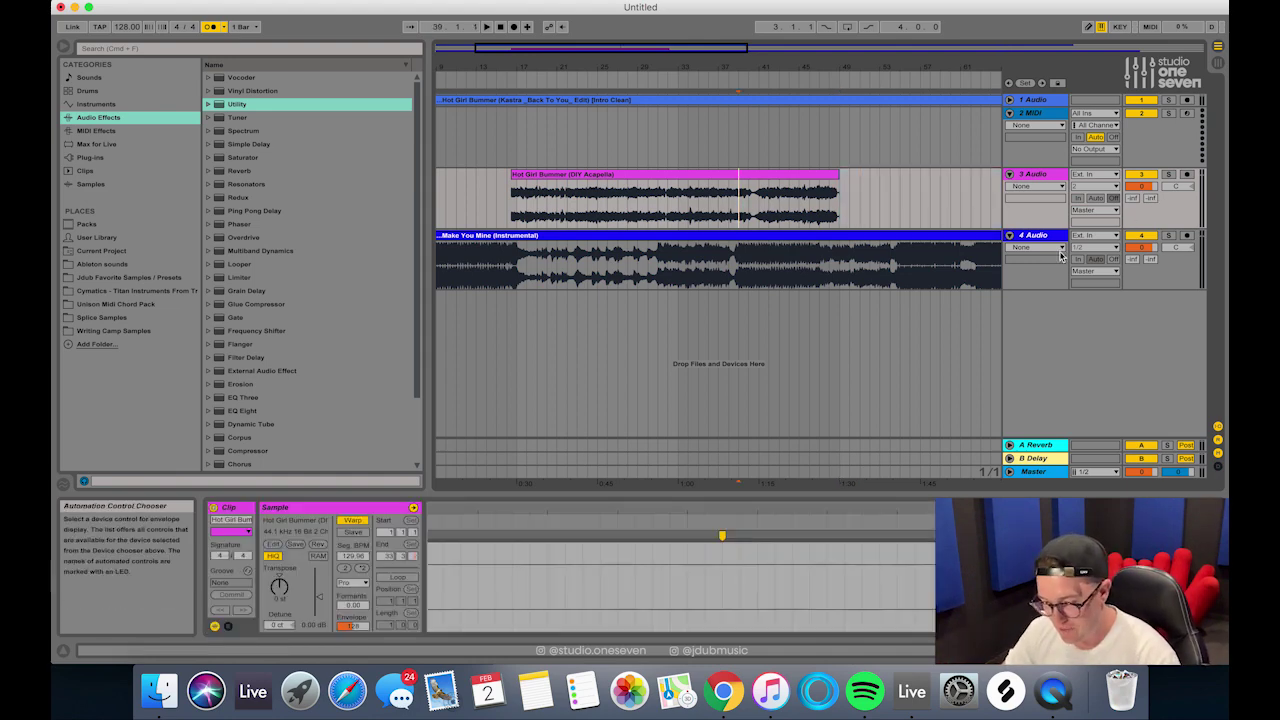
key("space")
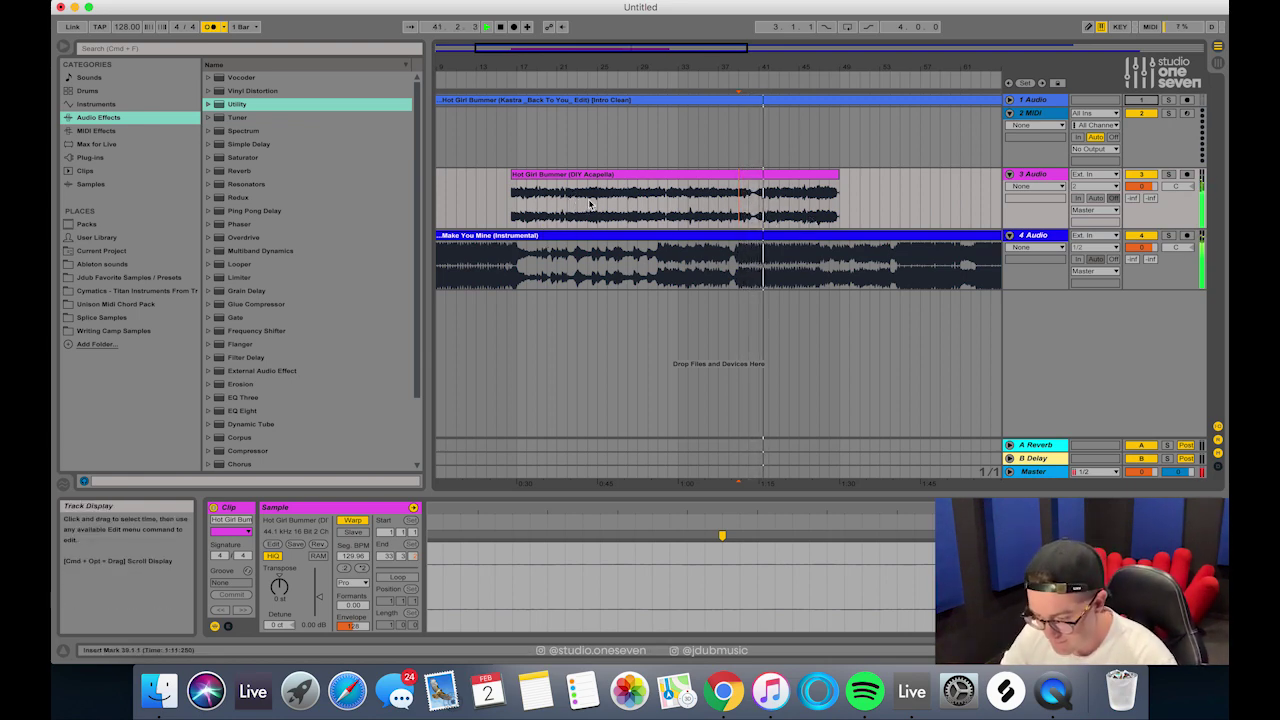
- Unfold the Kastra edit track and split its clip at bar 49
left_click(1009, 100)
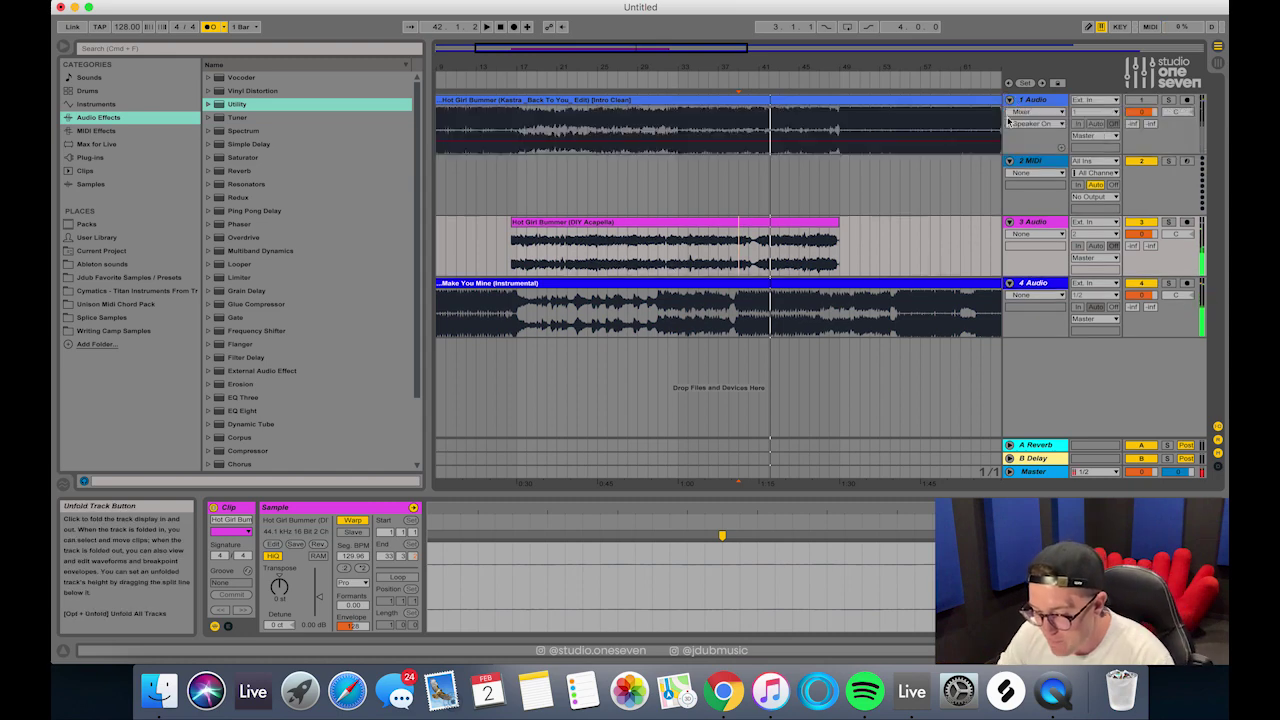
left_click(847, 145)
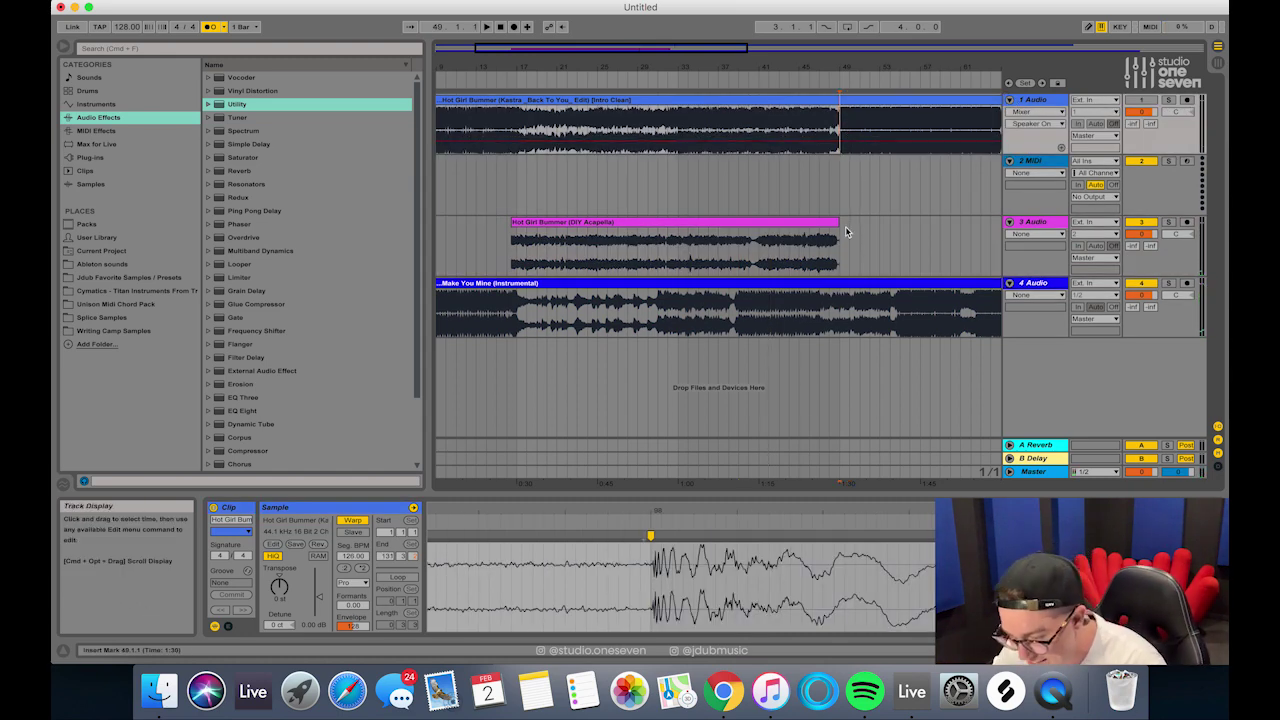
key("super+e")
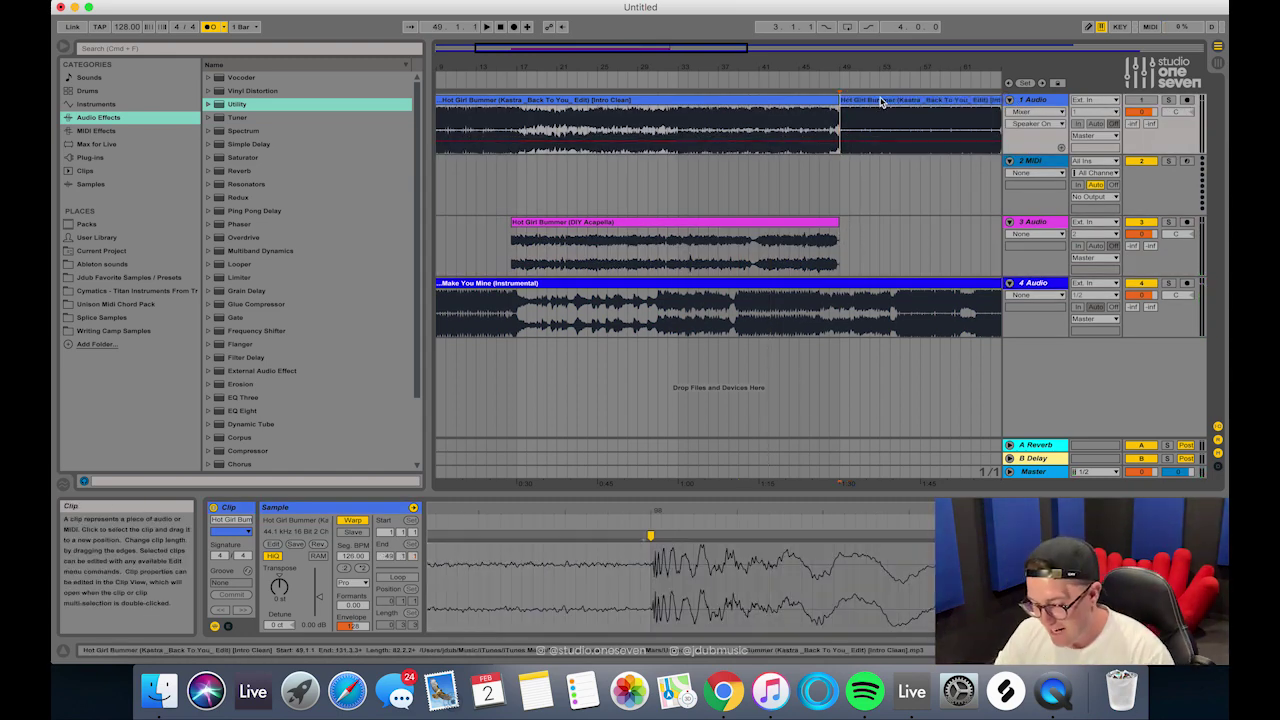
- Move the second part of the Kastra edit to start at bar 55 and play the instrumental from there
scroll(906, 272, "up", 5)
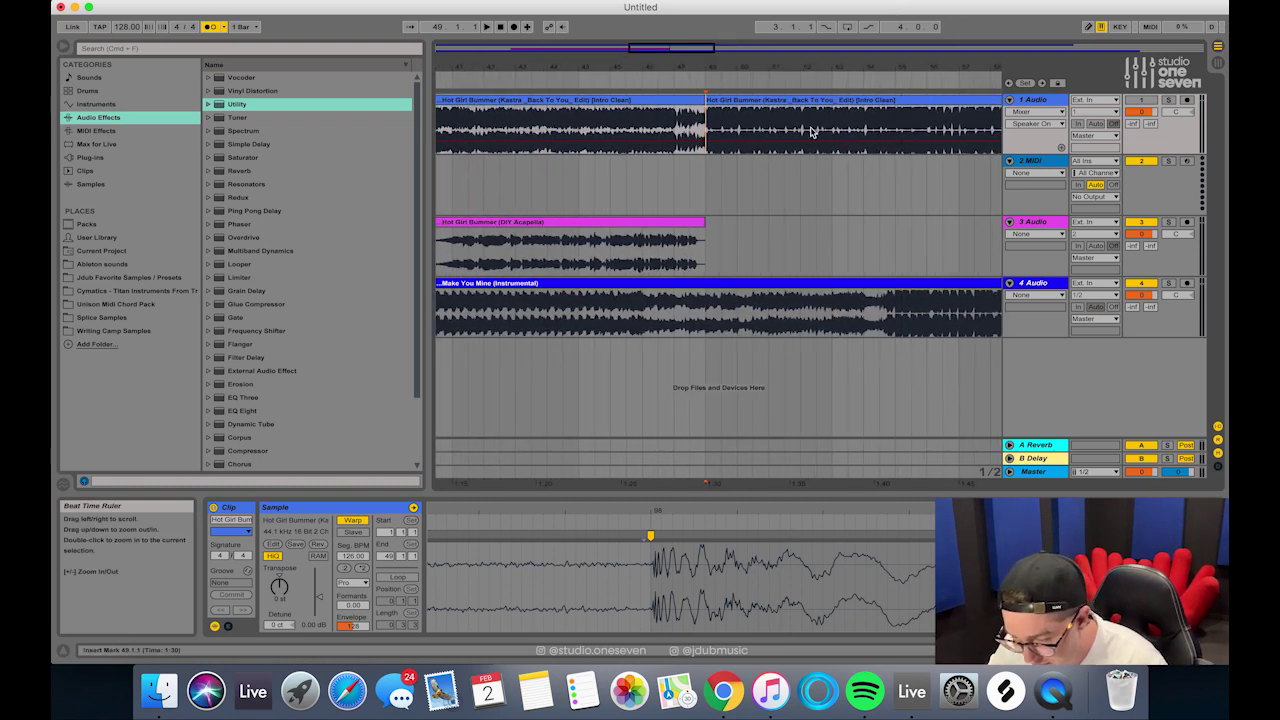
left_click_drag(784, 108, 973, 127)
scroll(905, 172, "down", 3)
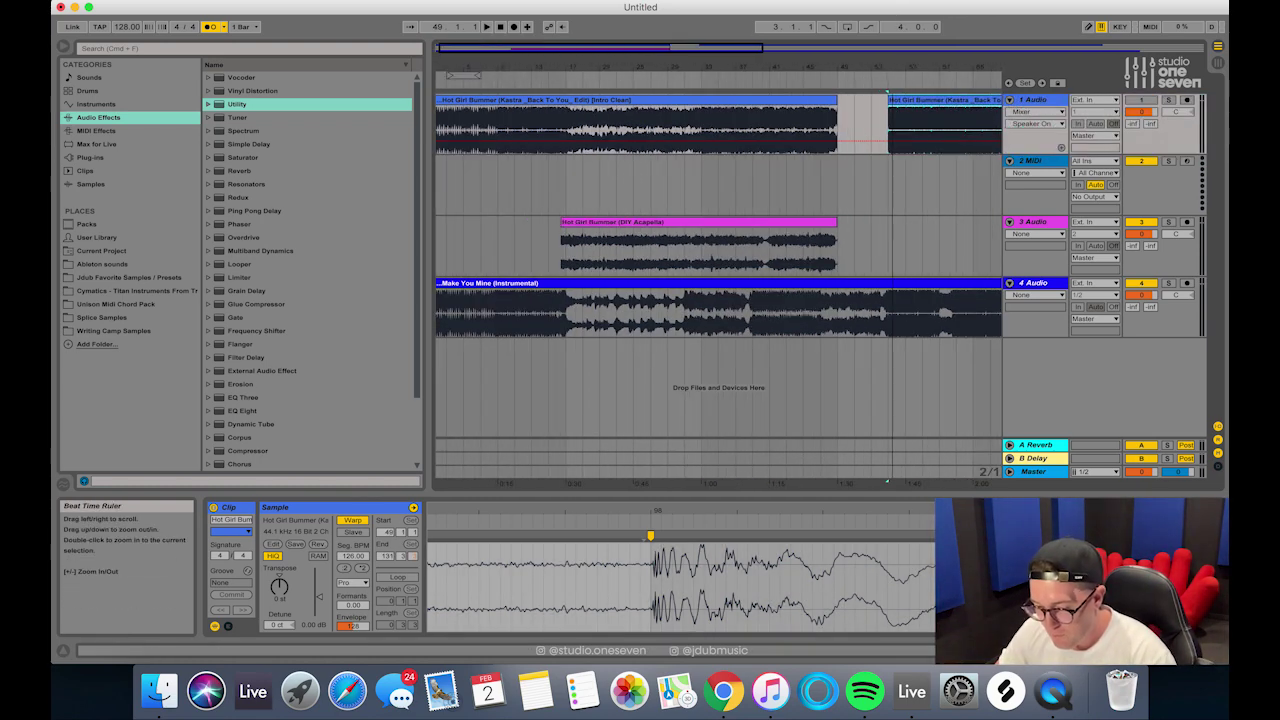
left_click_drag(887, 175, 882, 335)
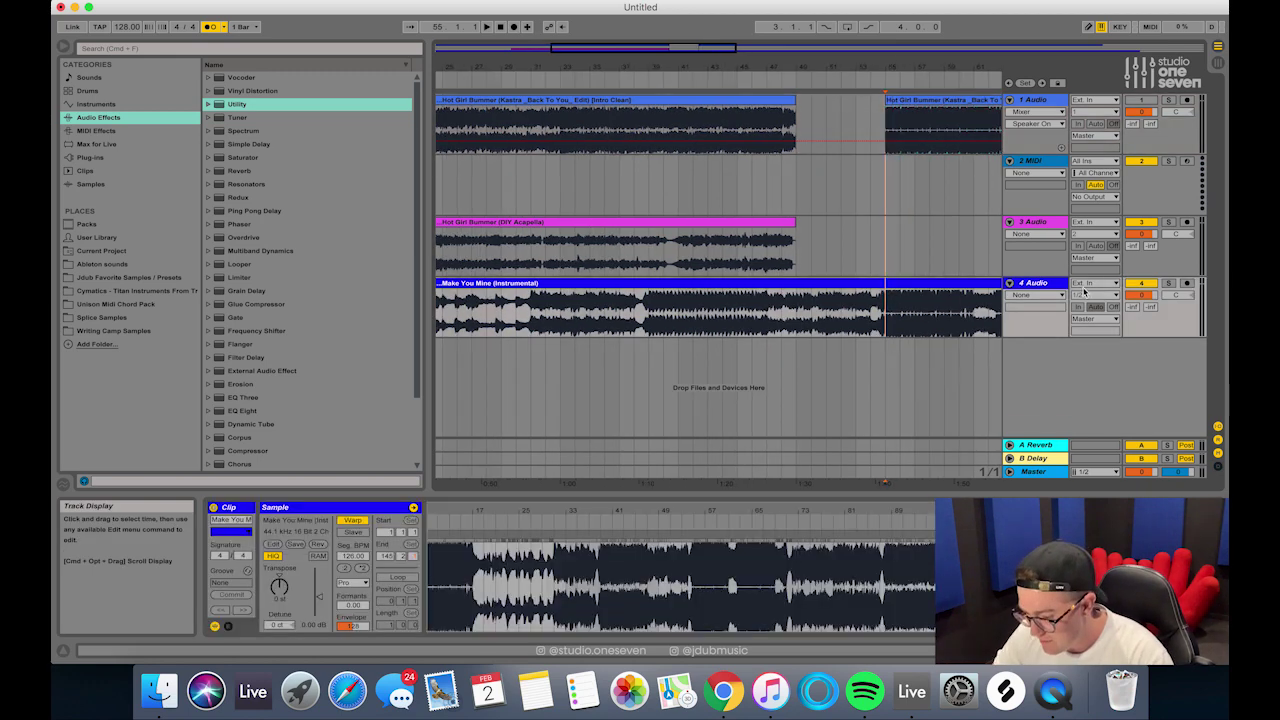
key("space")
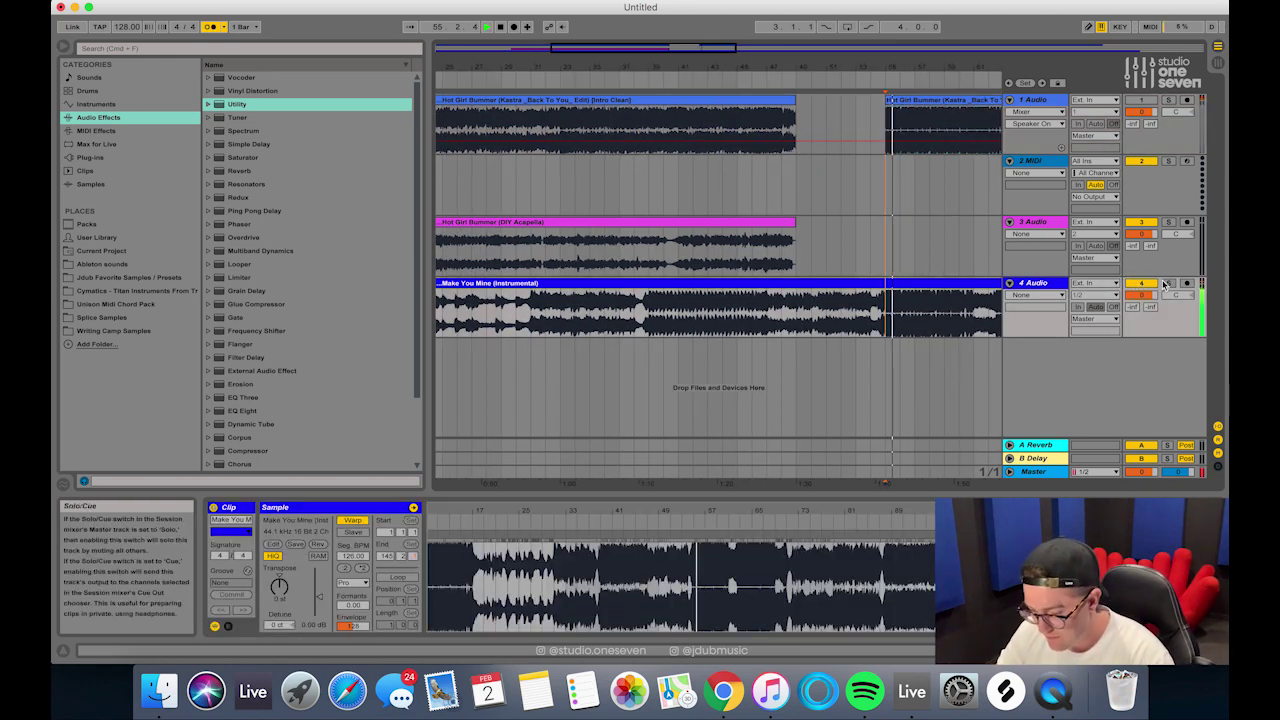
key("space")
- Move the acapella clip to end at bar 55 and play the instrumental from bar 16
left_click_drag(741, 224, 833, 240)
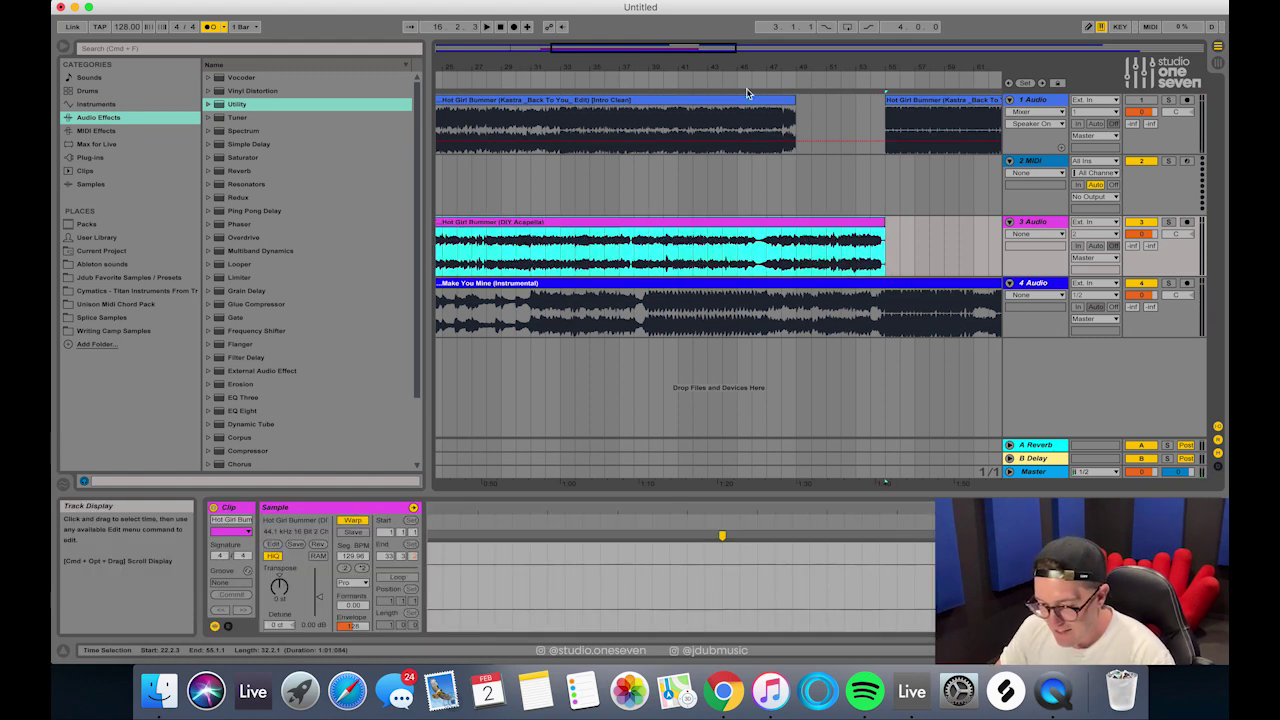
left_click_drag(817, 71, 1016, 58)
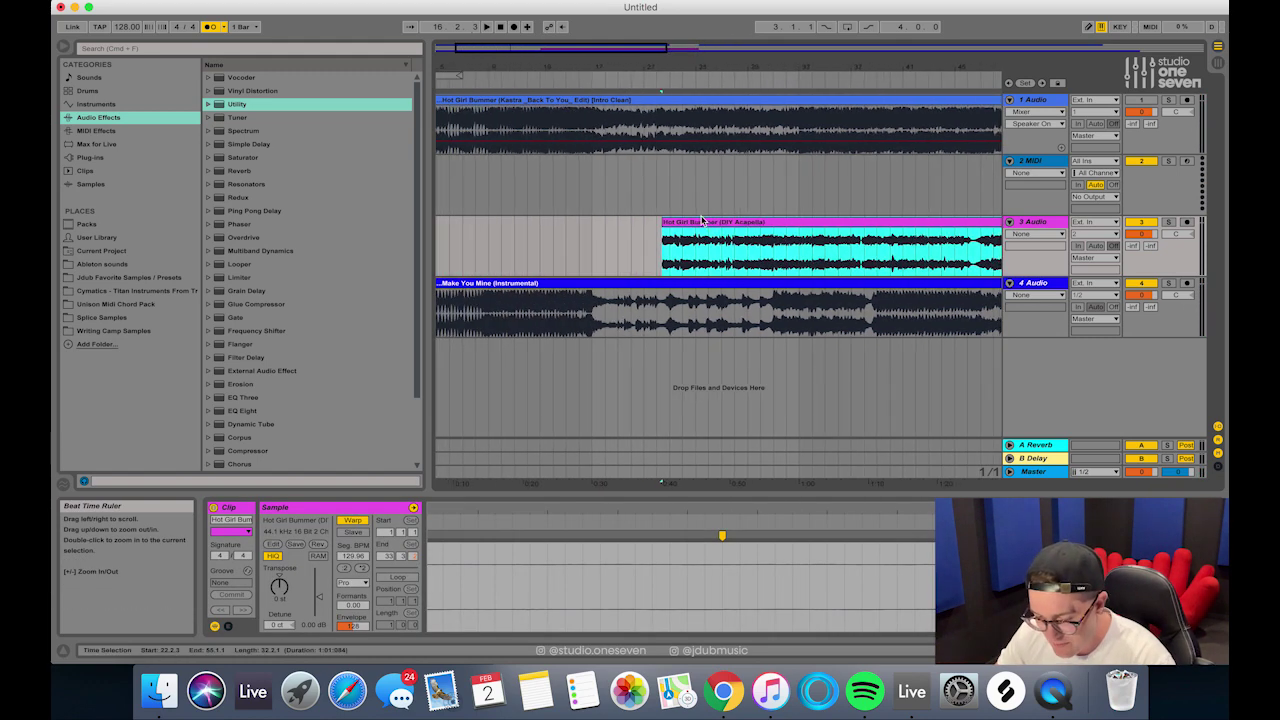
left_click(581, 229)
key("space")
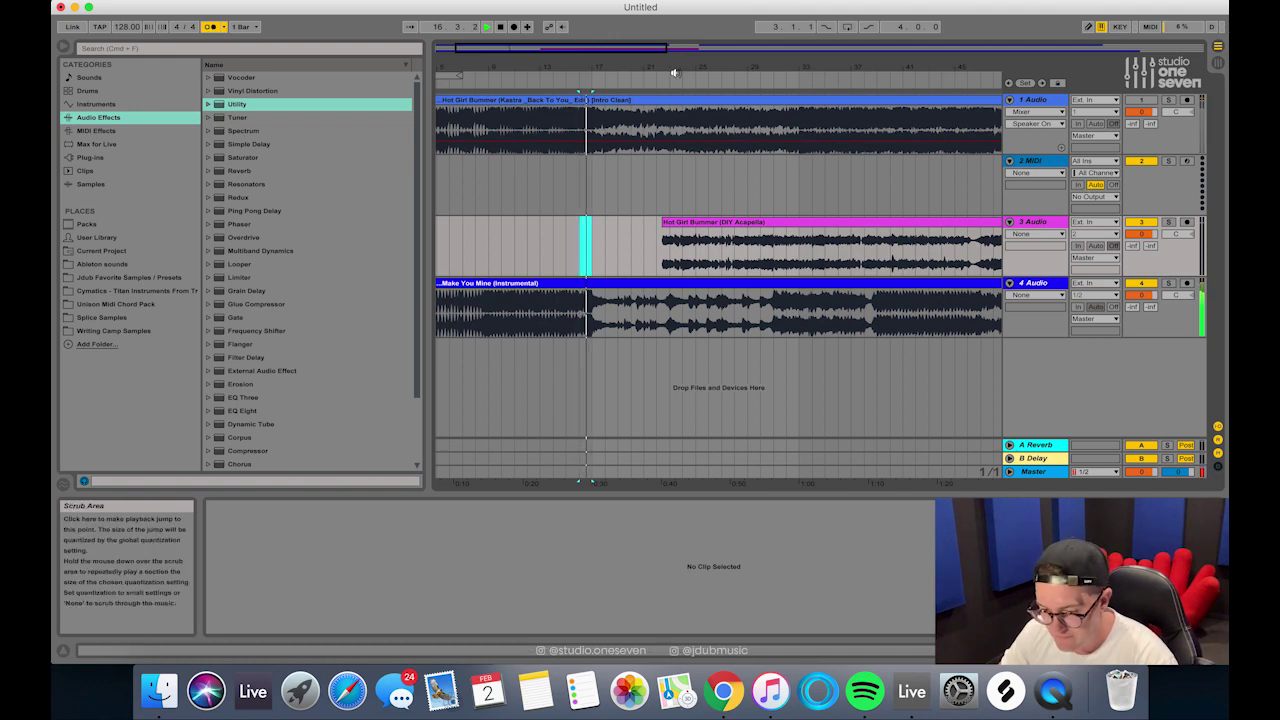
left_click_drag(674, 72, 609, 66)
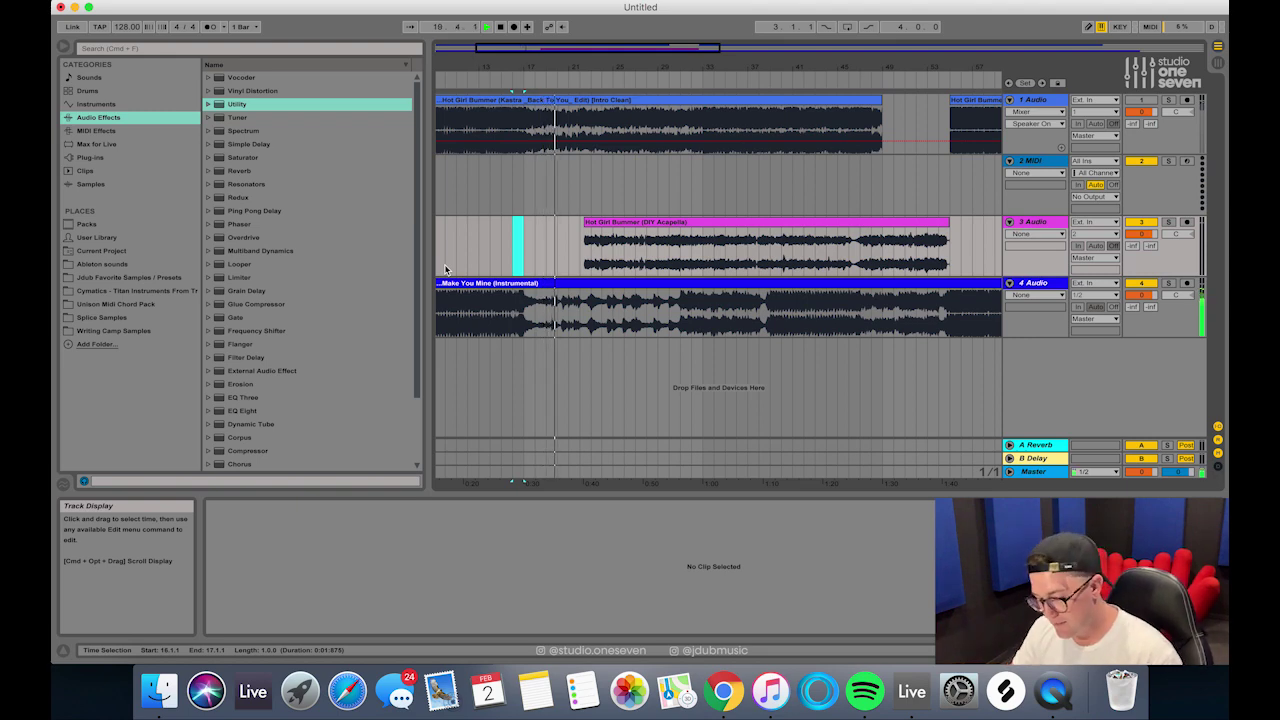
- Extend the acapella's start back to bar 22 and add a short fade-in at its beginning
left_click(591, 222)
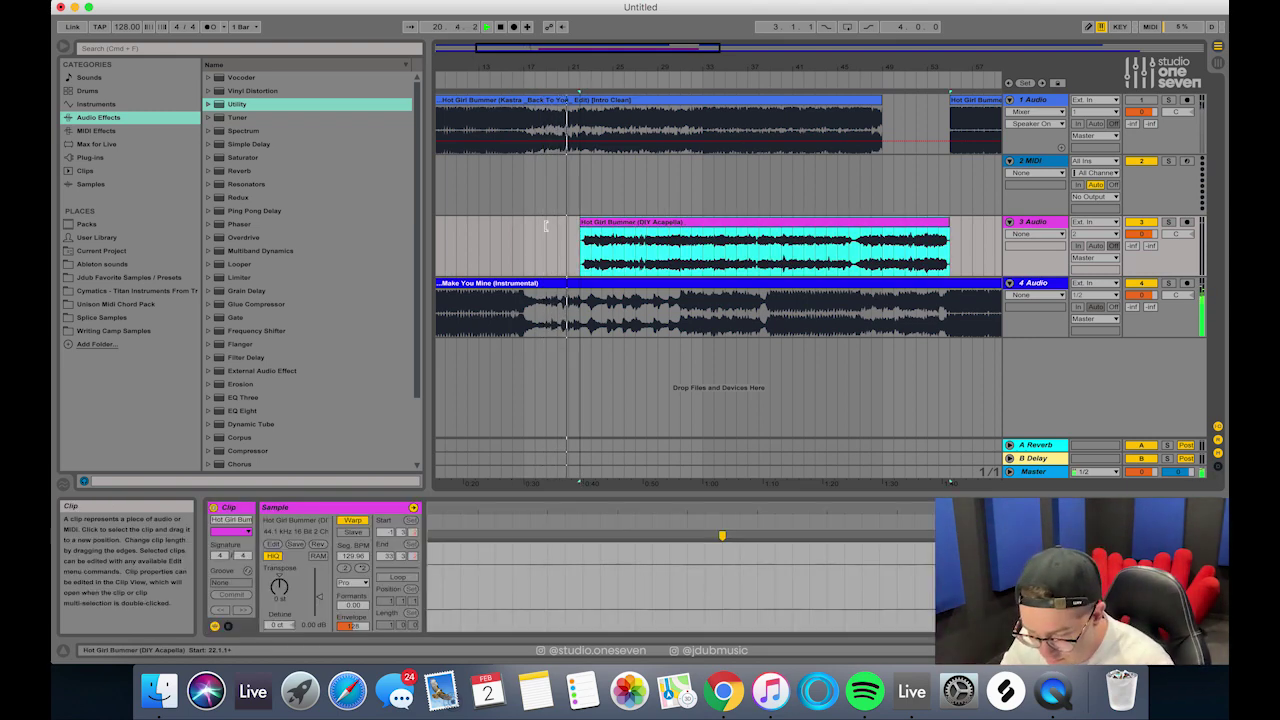
left_click_drag(585, 68, 586, 175)
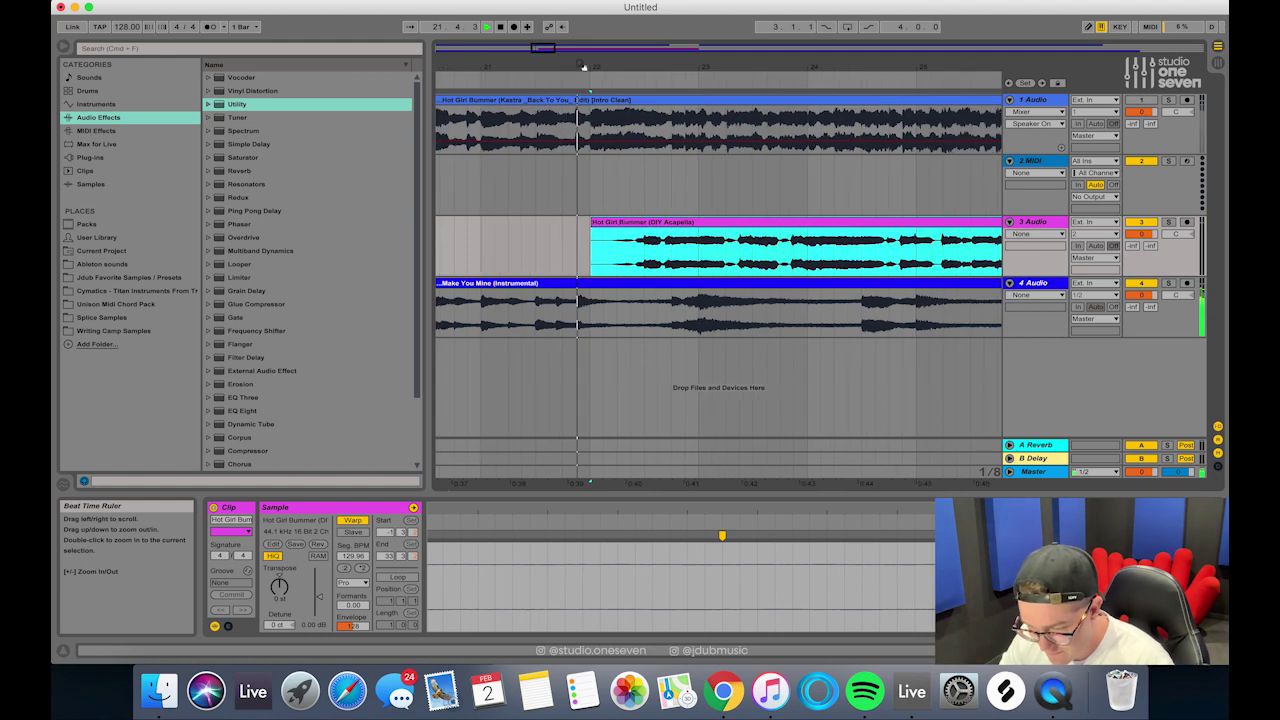
left_click(1035, 236)
left_click(1031, 256)
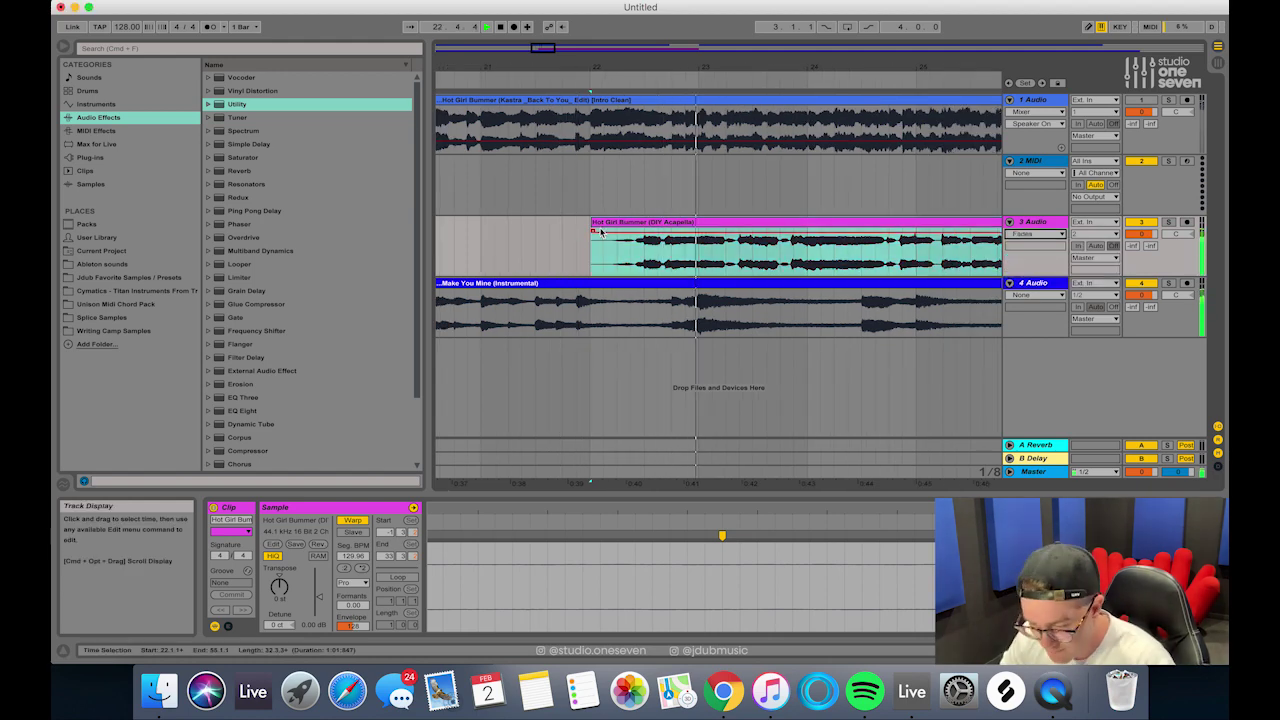
left_click_drag(592, 231, 630, 228)
left_click_drag(797, 66, 779, 20)
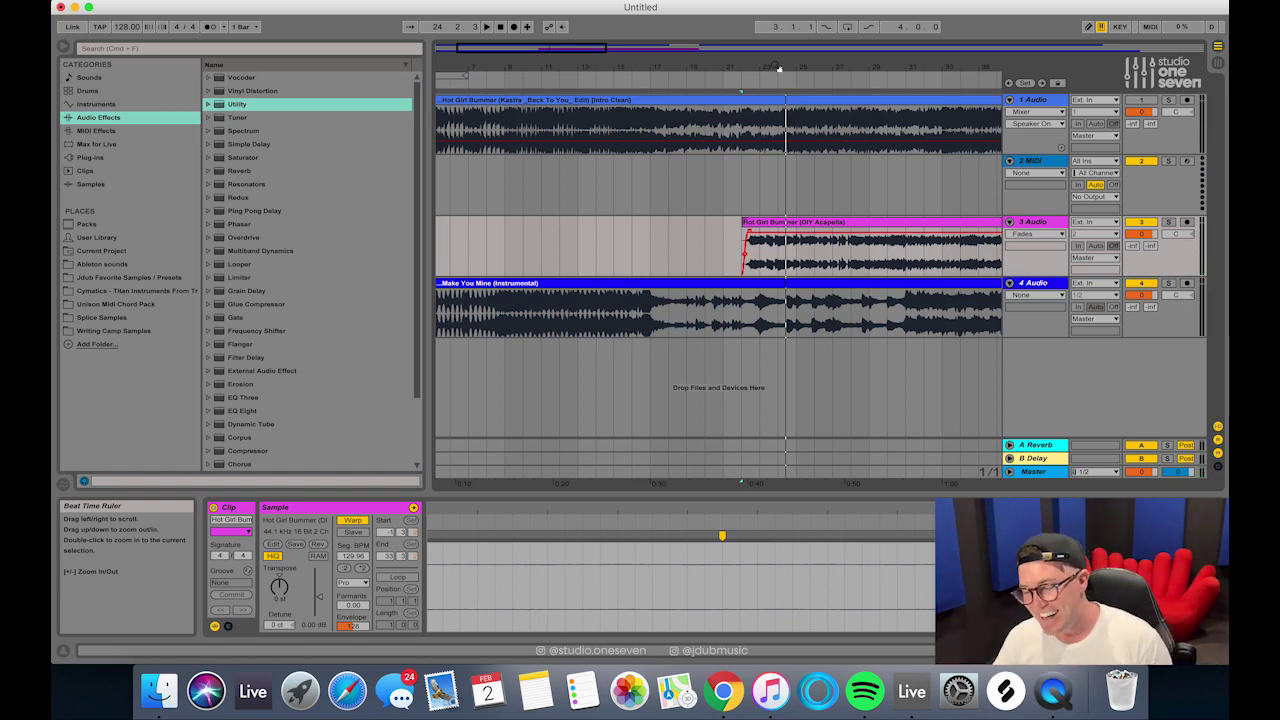
- Delete the section of the Make You Mine instrumental from bar 17 to bar 23
left_click_drag(755, 62, 644, 68)
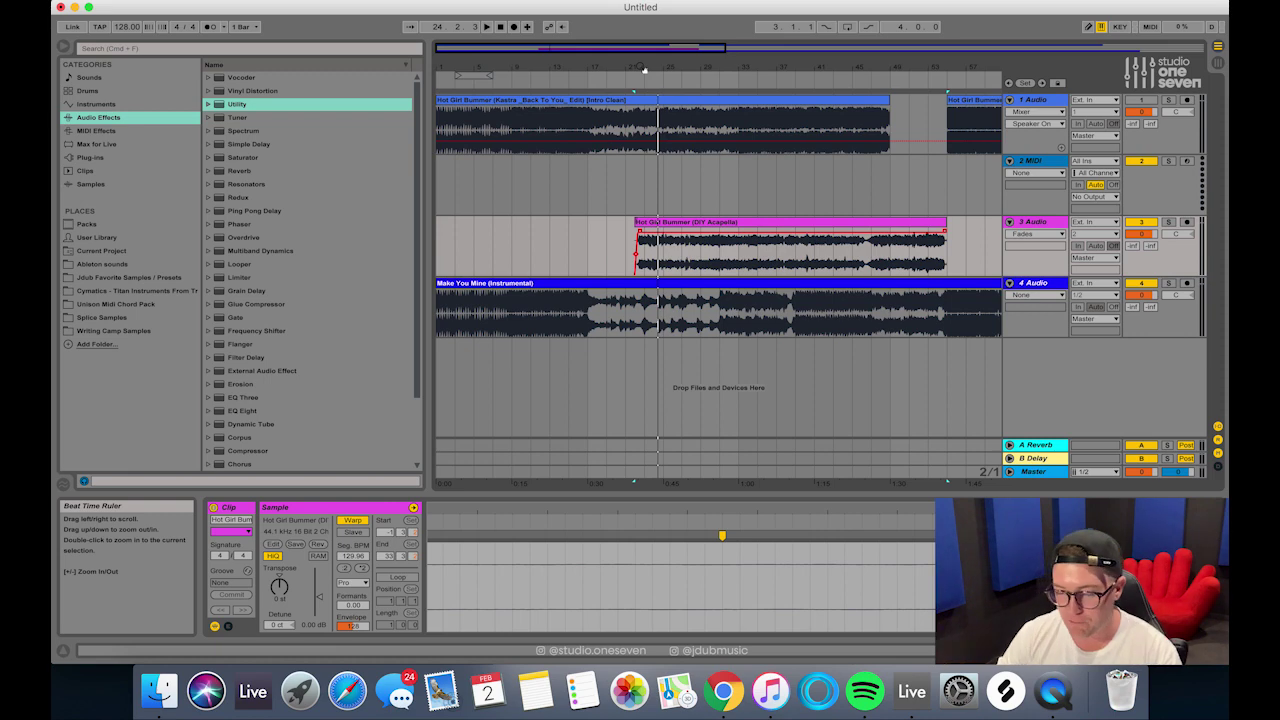
left_click(604, 308)
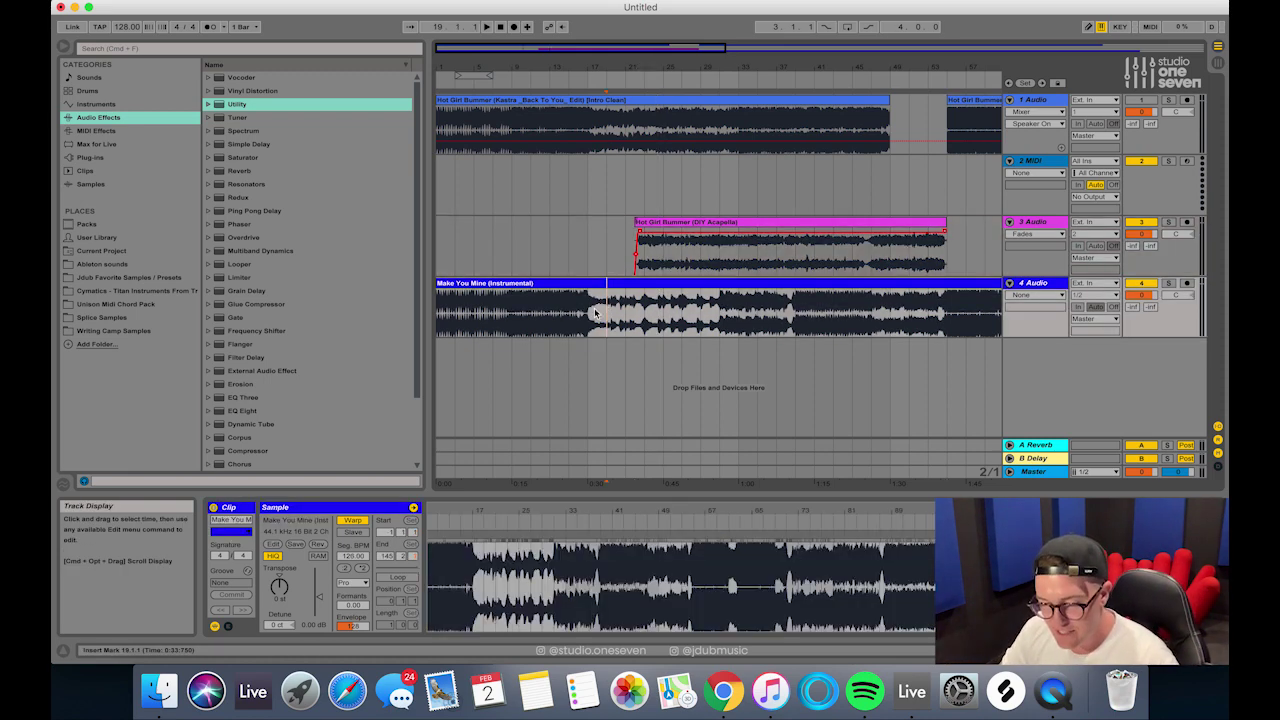
left_click_drag(588, 310, 623, 312)
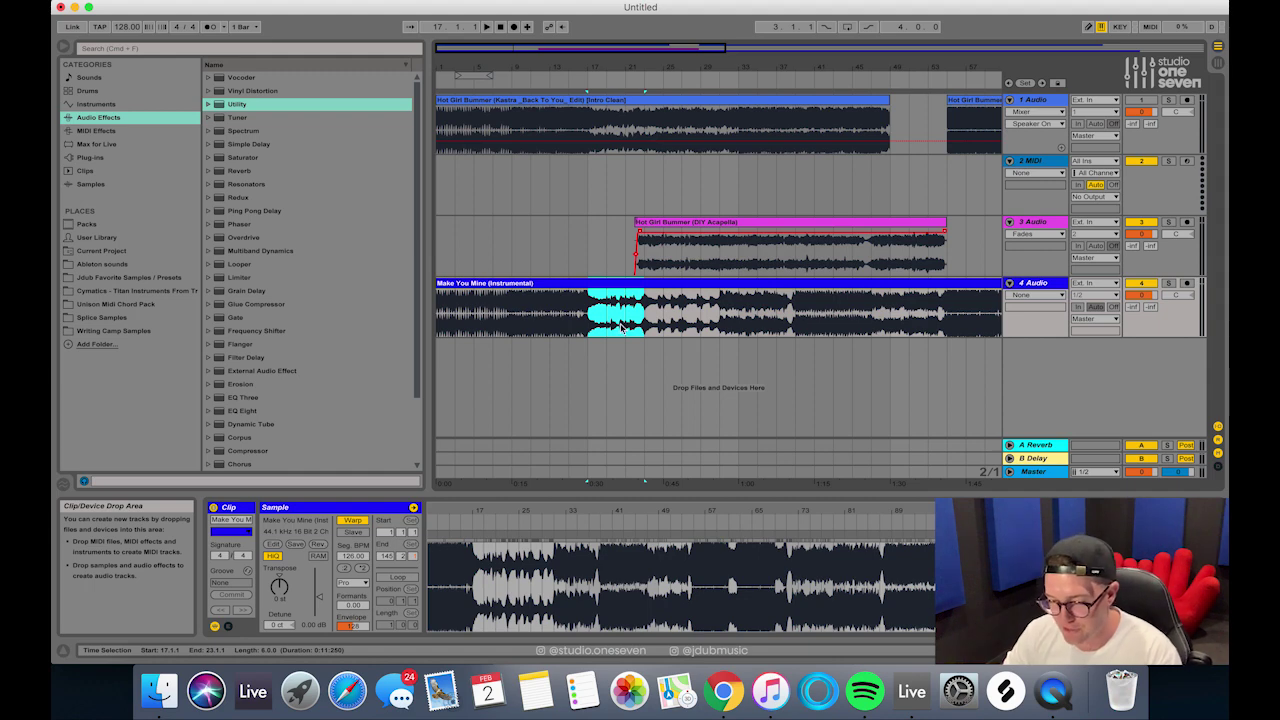
left_click(621, 328)
left_click_drag(648, 313, 587, 311)
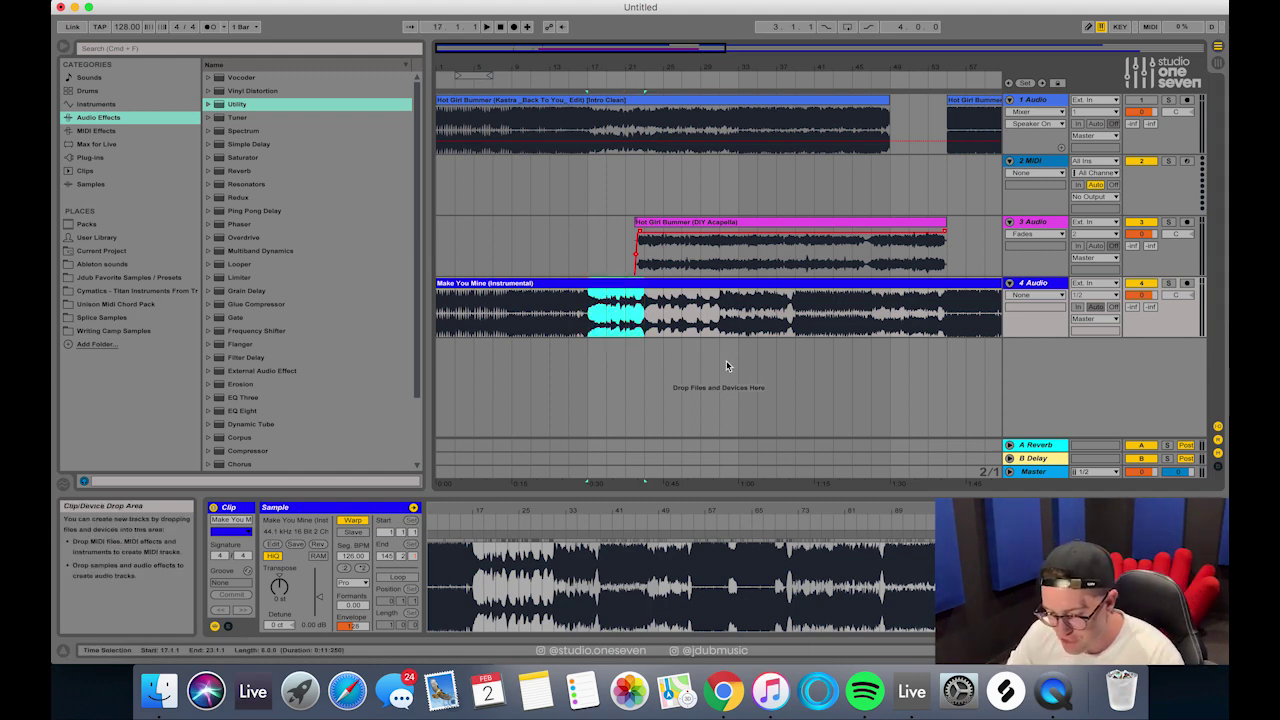
key("Delete")
- Move the acapella and the remaining instrumental together six bars earlier, starting the instrumental part at bar 17
left_click(728, 310)
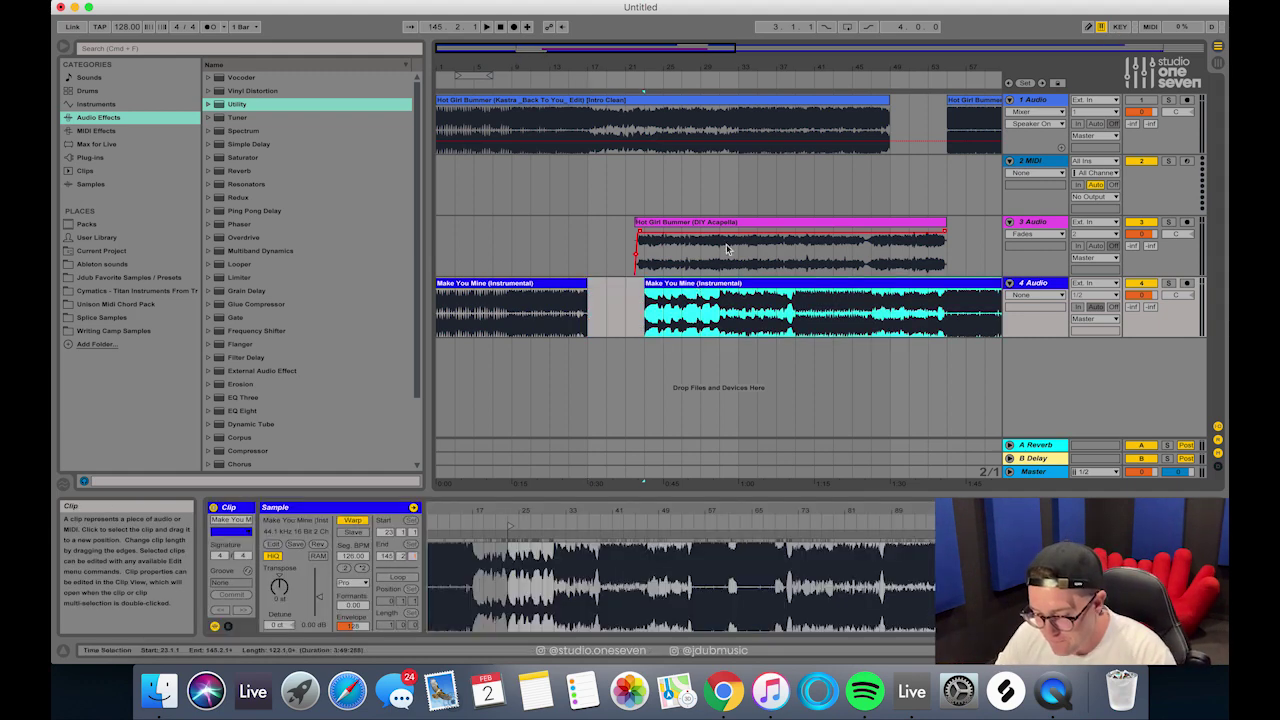
left_click(728, 225)
left_click(756, 290)
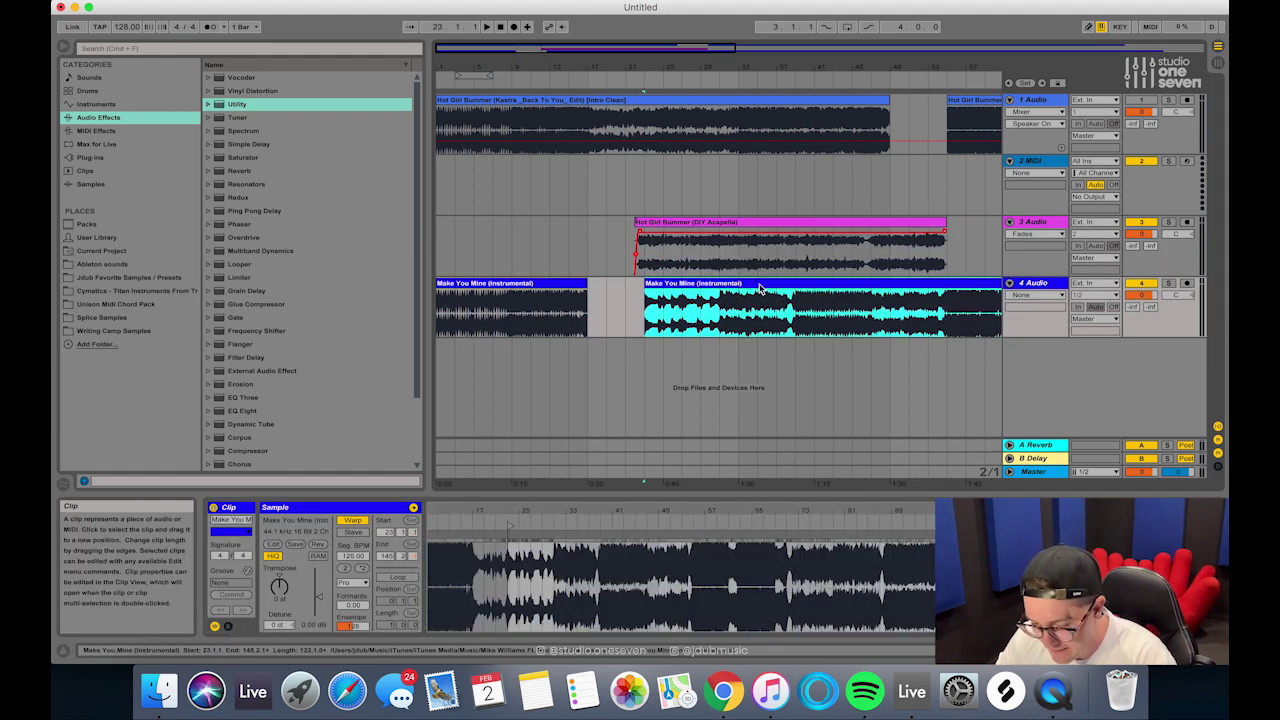
left_click(754, 228, "shift")
left_click_drag(767, 285, 706, 304)
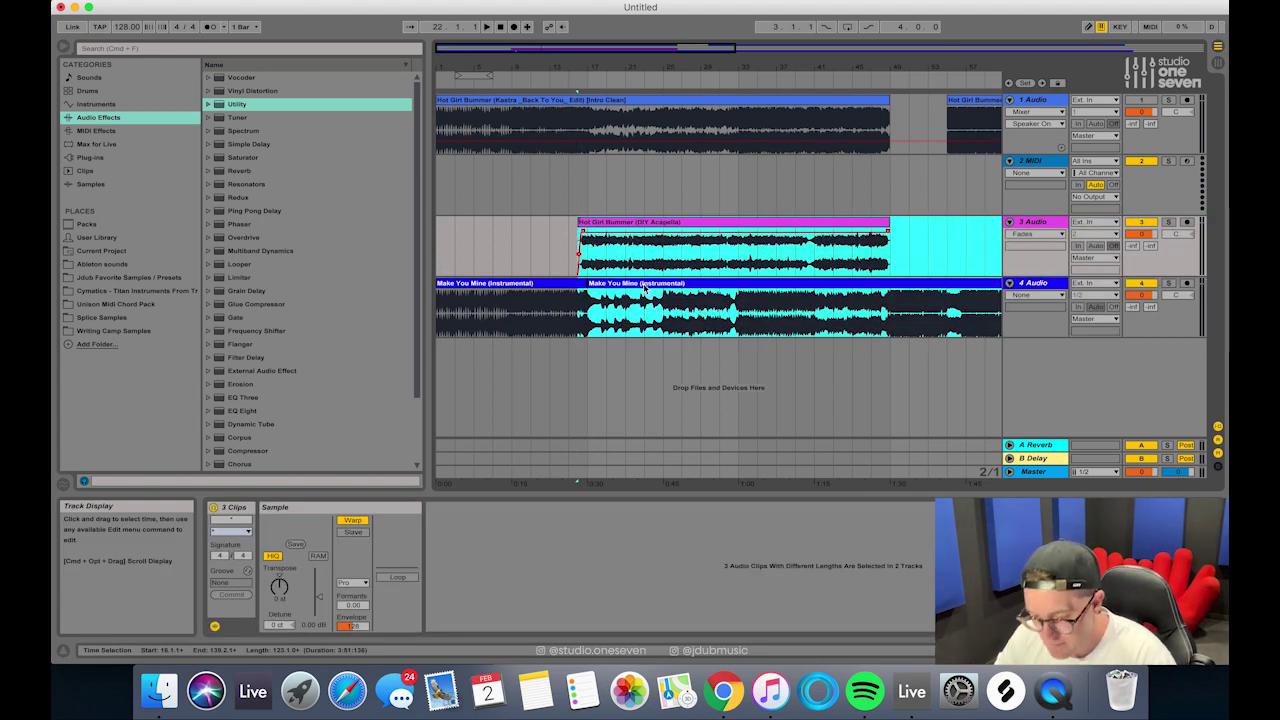
- Play the joined section from bar 15, checking its timing briefly with the metronome
left_click(551, 313)
key("space")
left_click(569, 304)
key("space")
key("space")
mouse_move(583, 70)
left_mouse_down()
mouse_move(585, 300)
mouse_move(590, 60)
left_mouse_up()
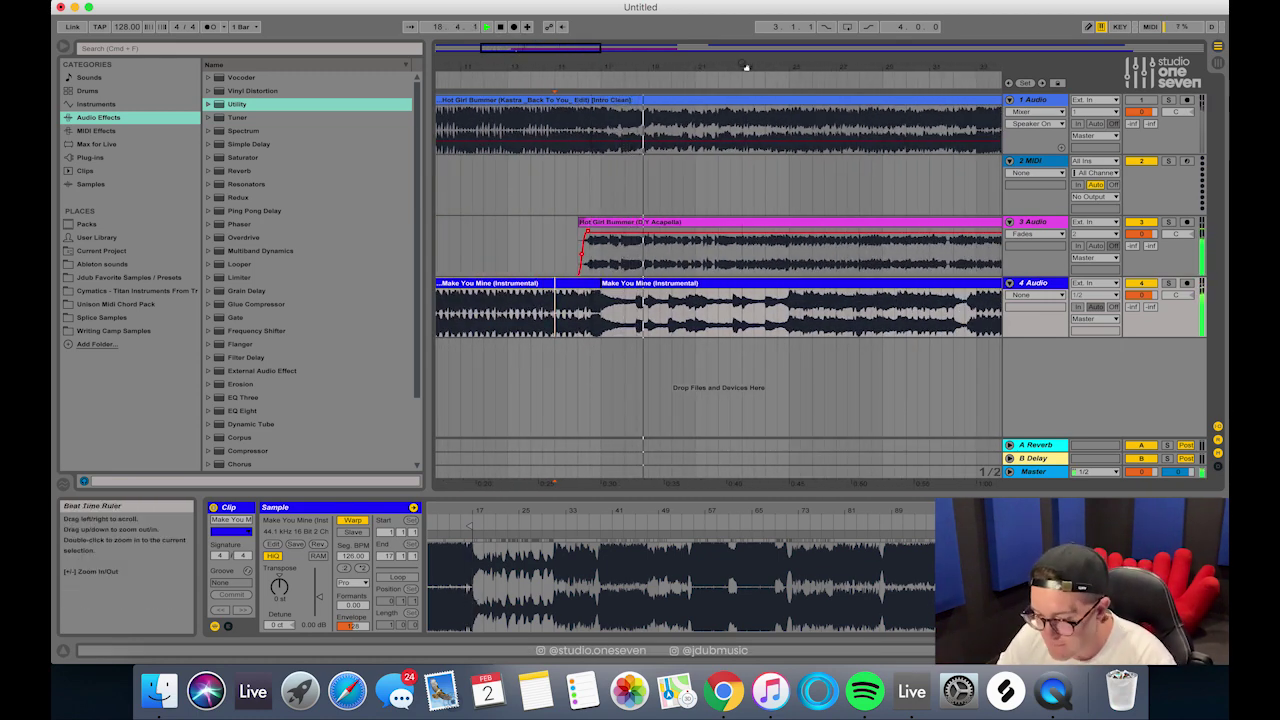
left_click_drag(746, 66, 746, 20)
left_click_drag(541, 70, 595, 109)
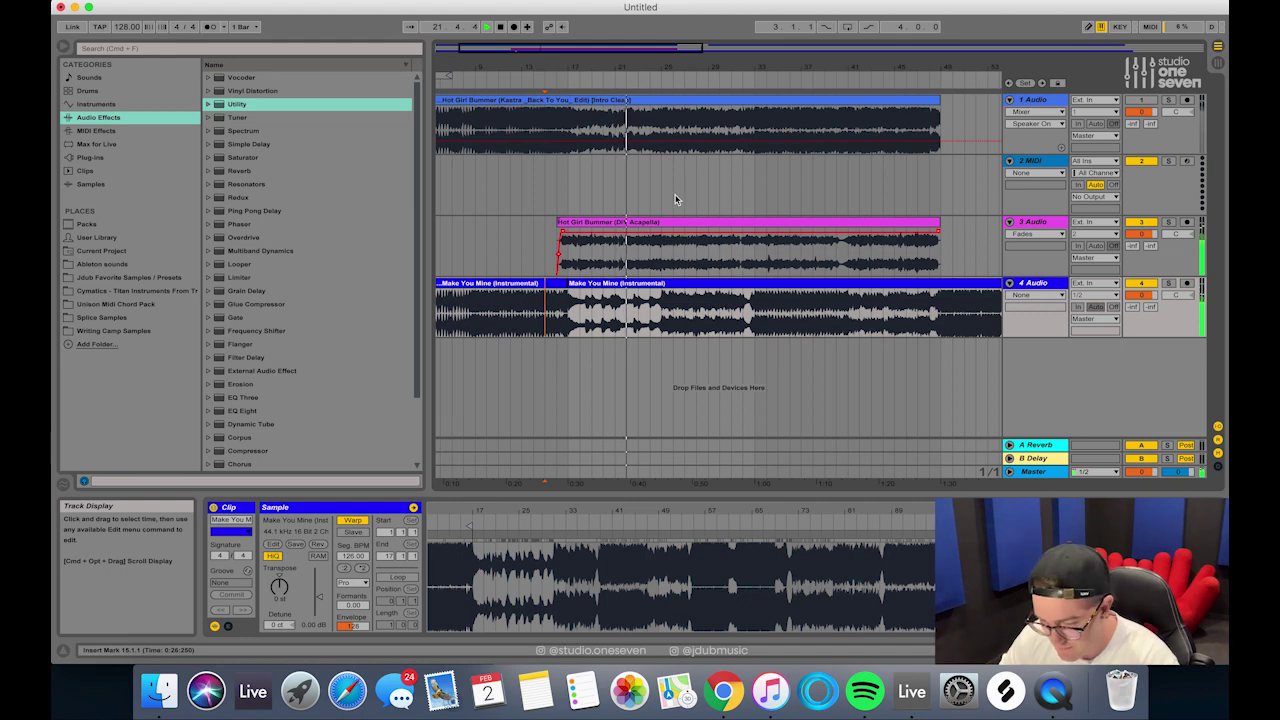
left_click(212, 27)
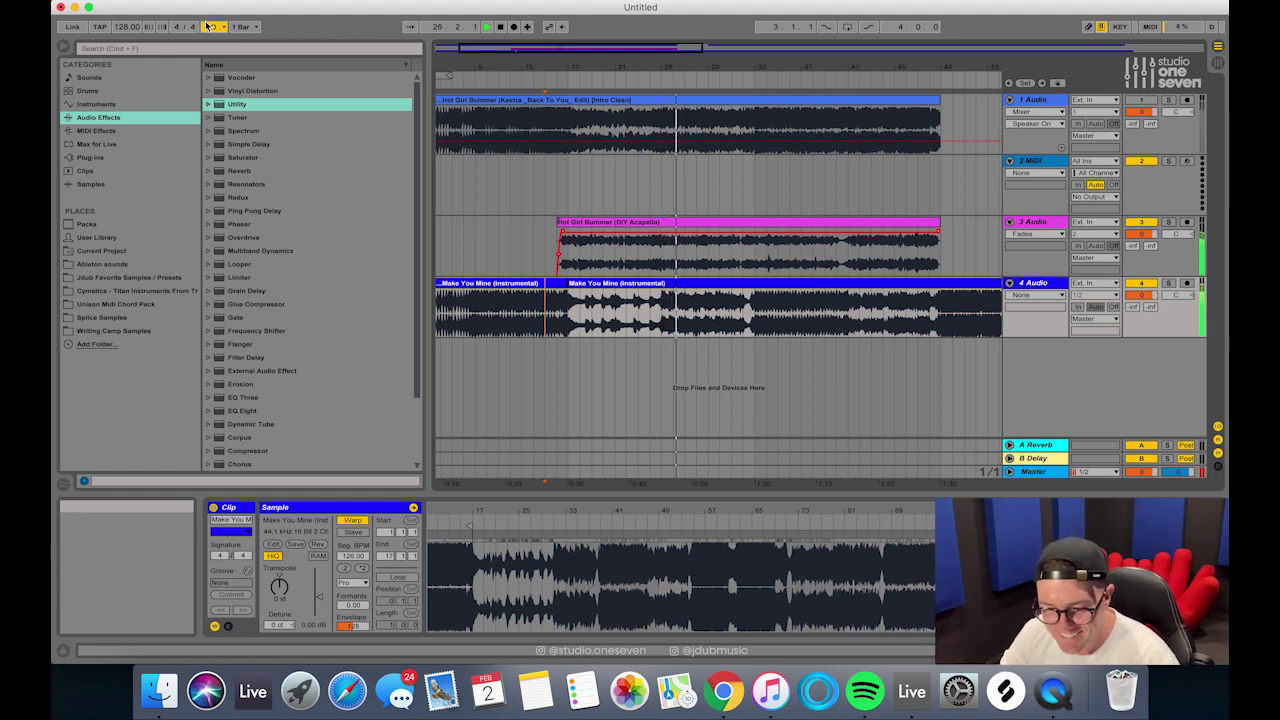
left_click(211, 28)
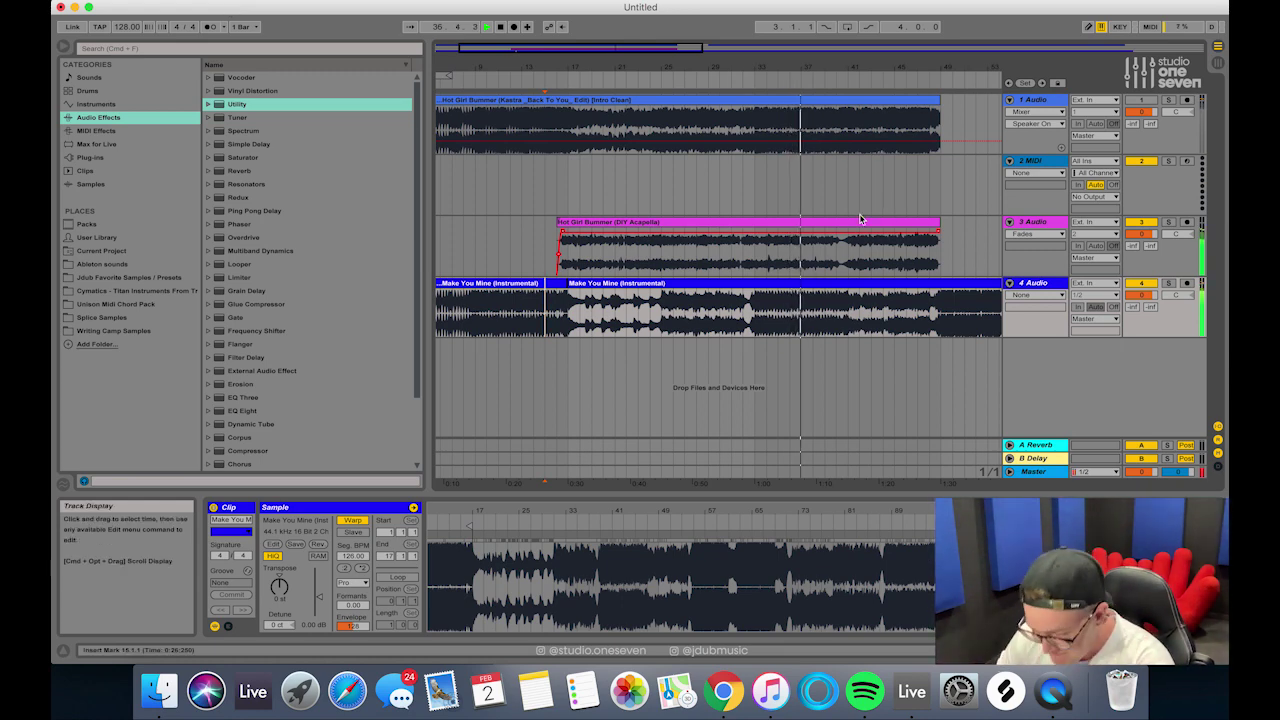
- Add a short fade-out to the end of the acapella clip at bar 49 and listen through the drop
left_click_drag(851, 71, 849, 45)
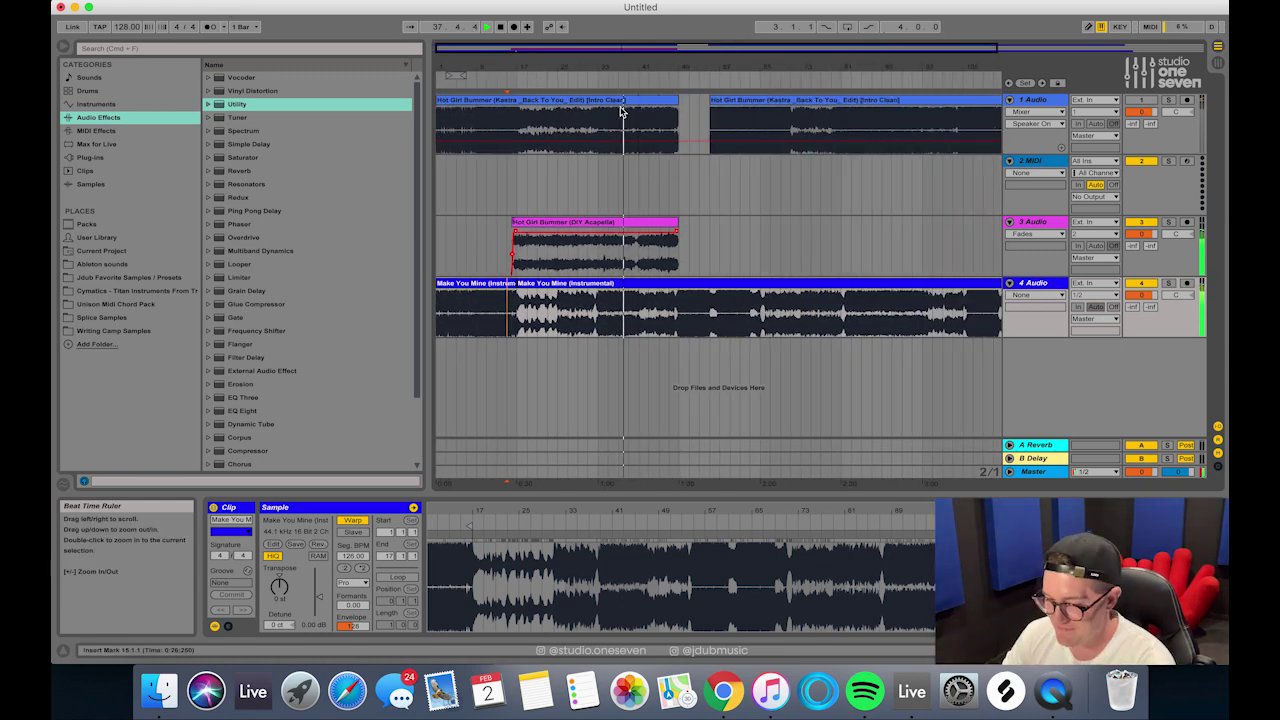
left_click(621, 118)
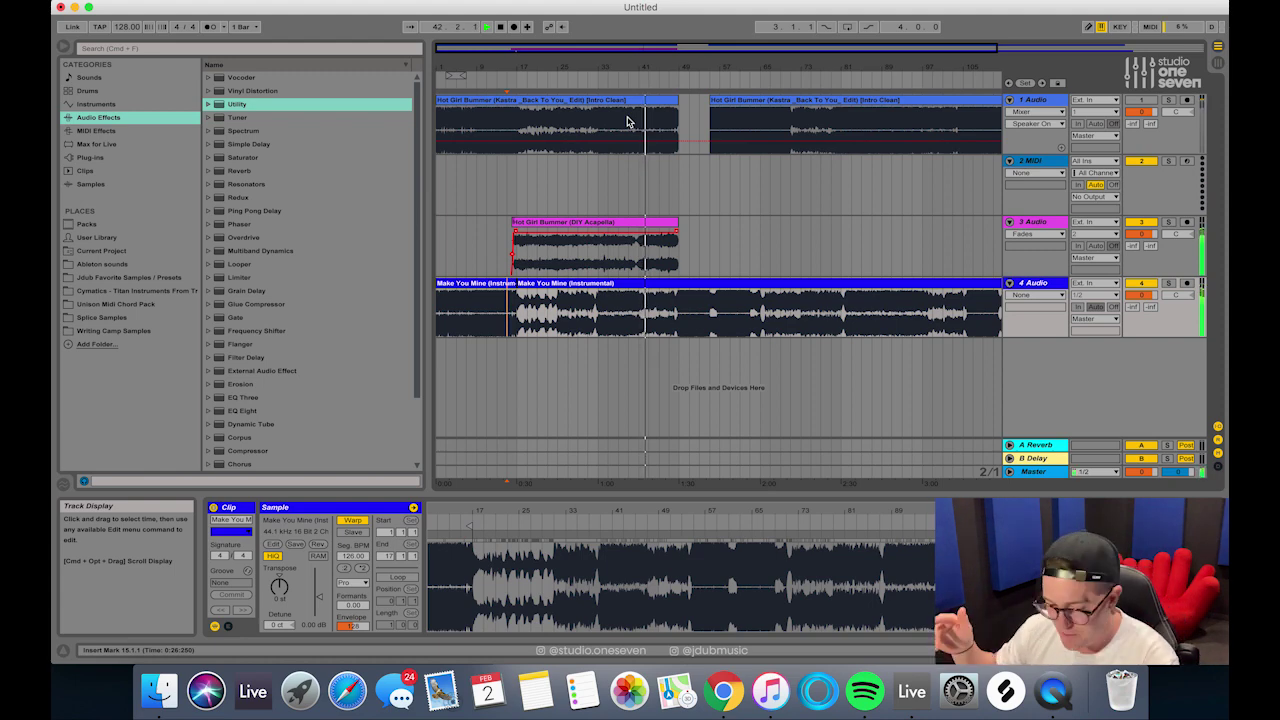
left_click_drag(627, 66, 707, 66)
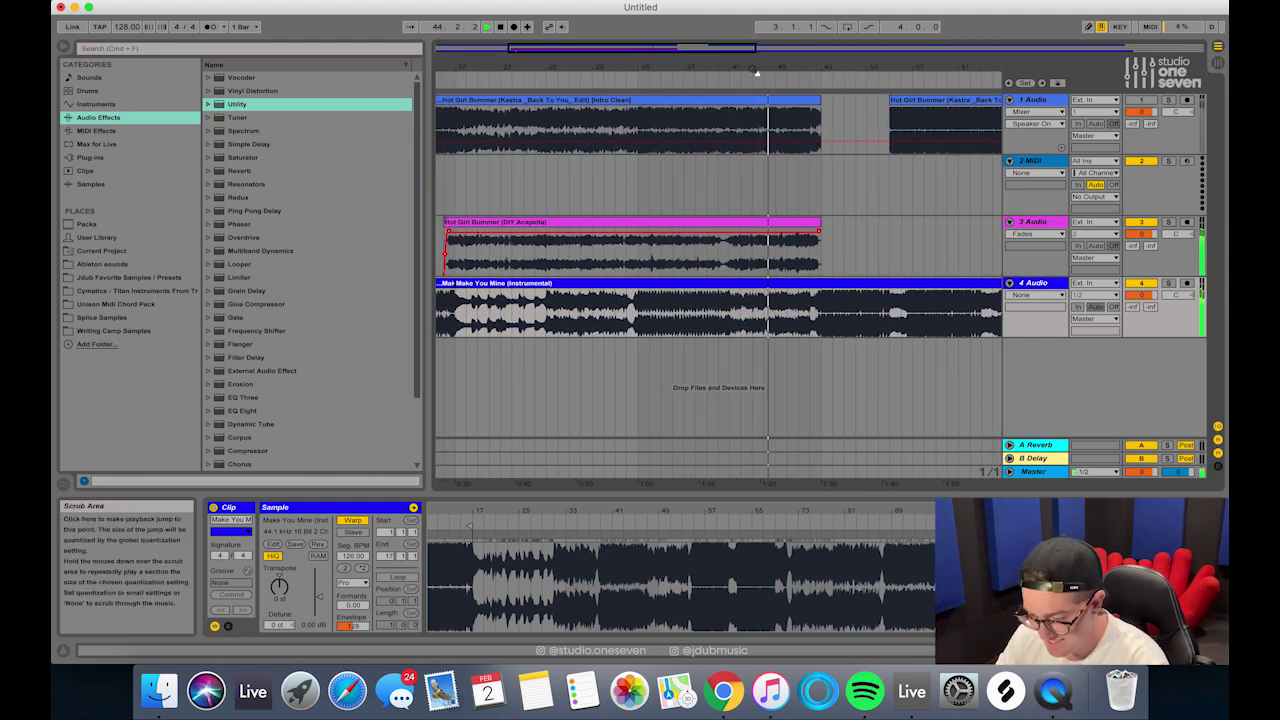
left_click_drag(833, 68, 676, 233)
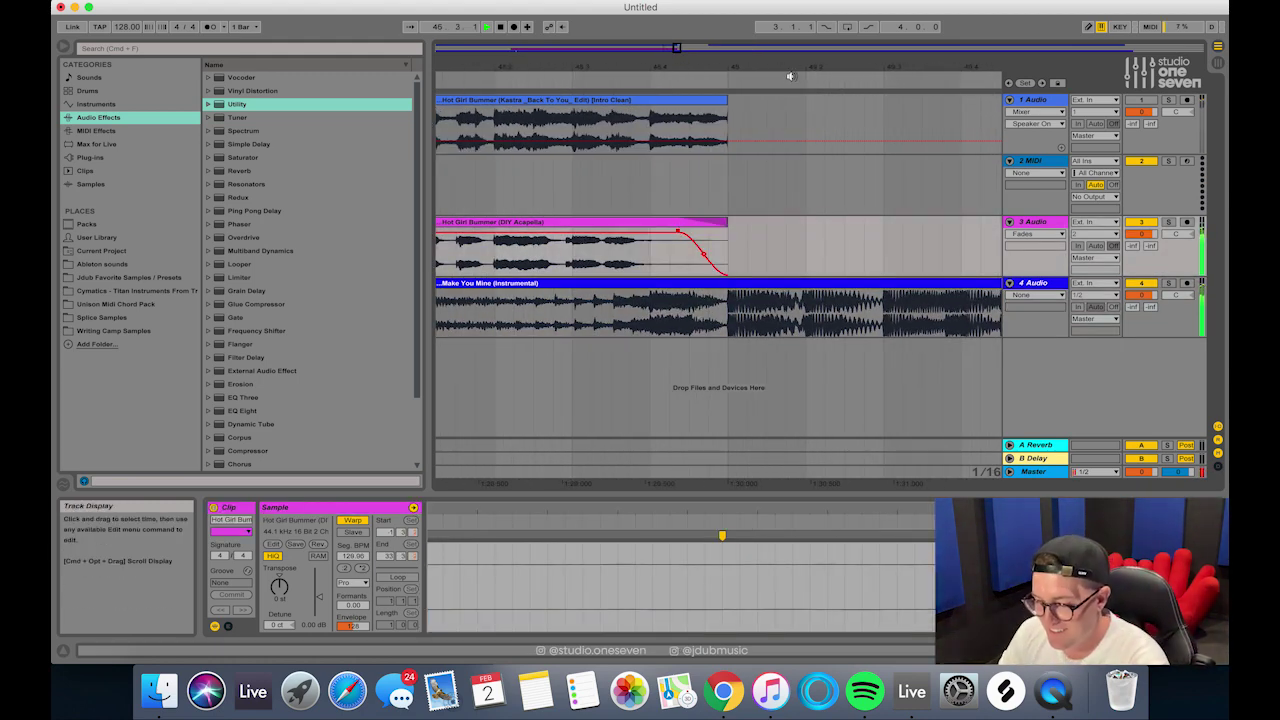
mouse_move(788, 74)
left_mouse_down()
mouse_move(616, 20)
mouse_move(792, 69)
left_mouse_up()
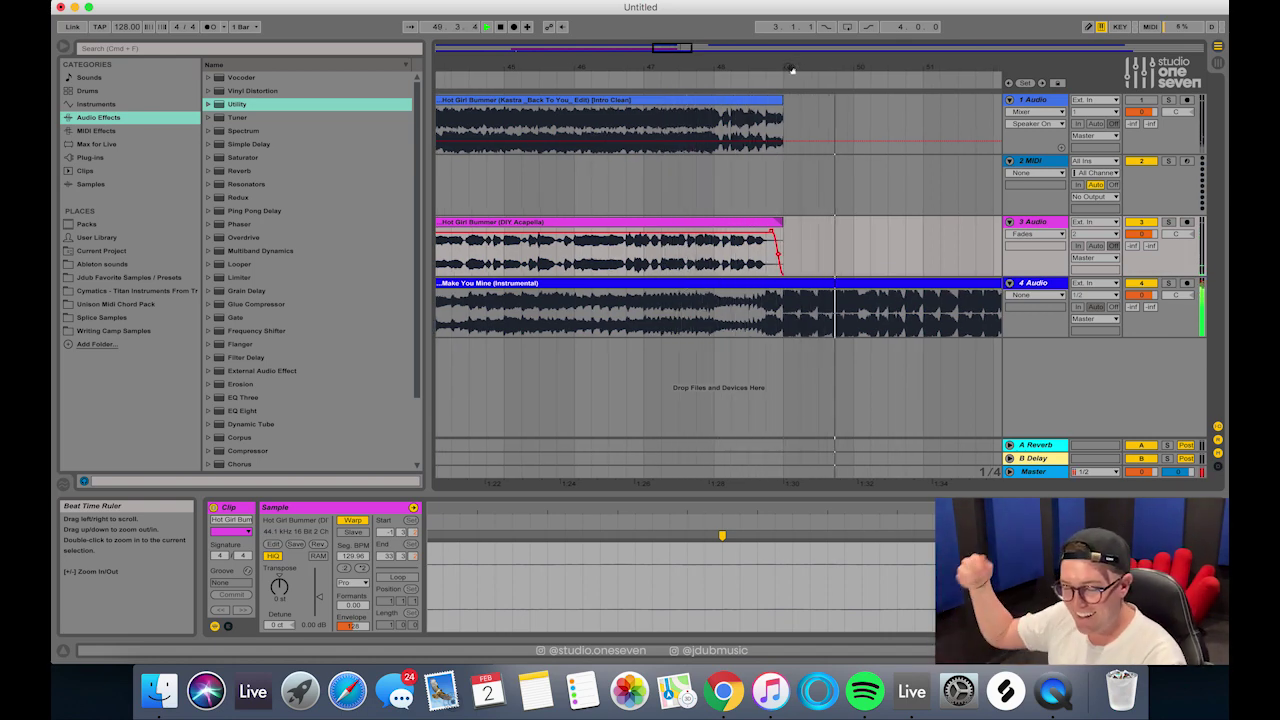
left_click_drag(791, 68, 622, 68)
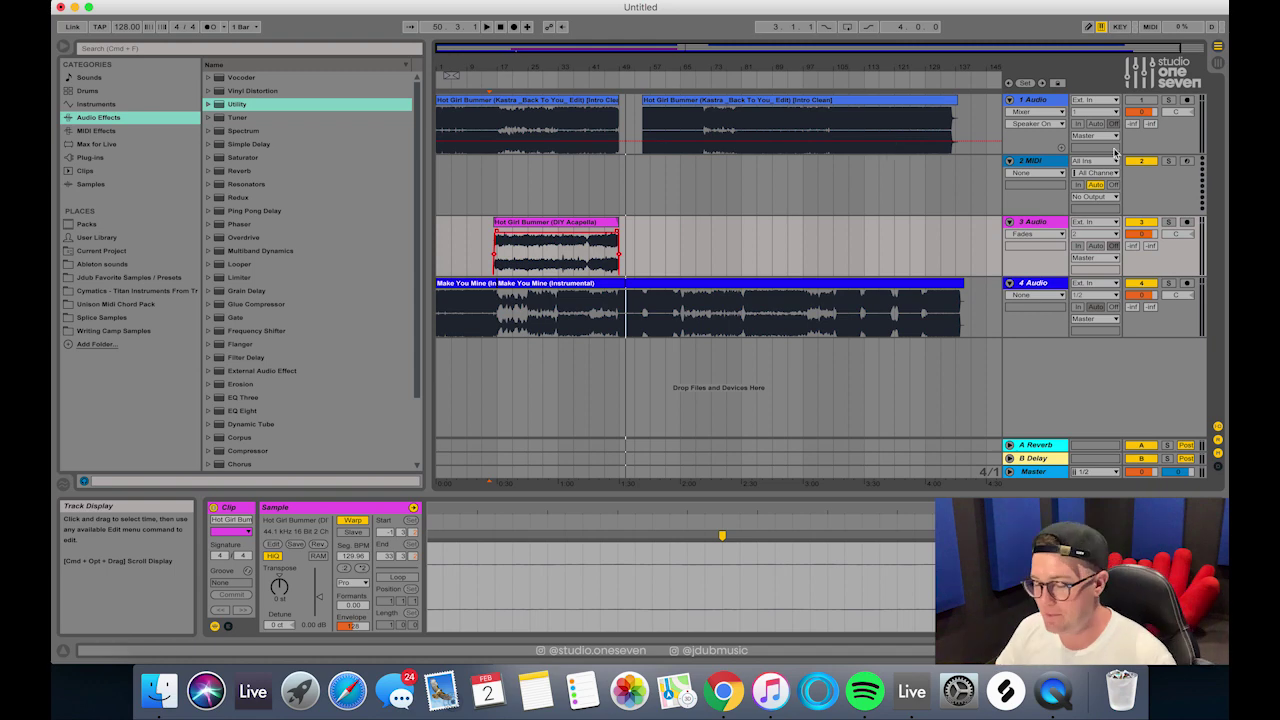
- Solo the acapella track and play its clip alone from bar 16
left_click(1050, 224)
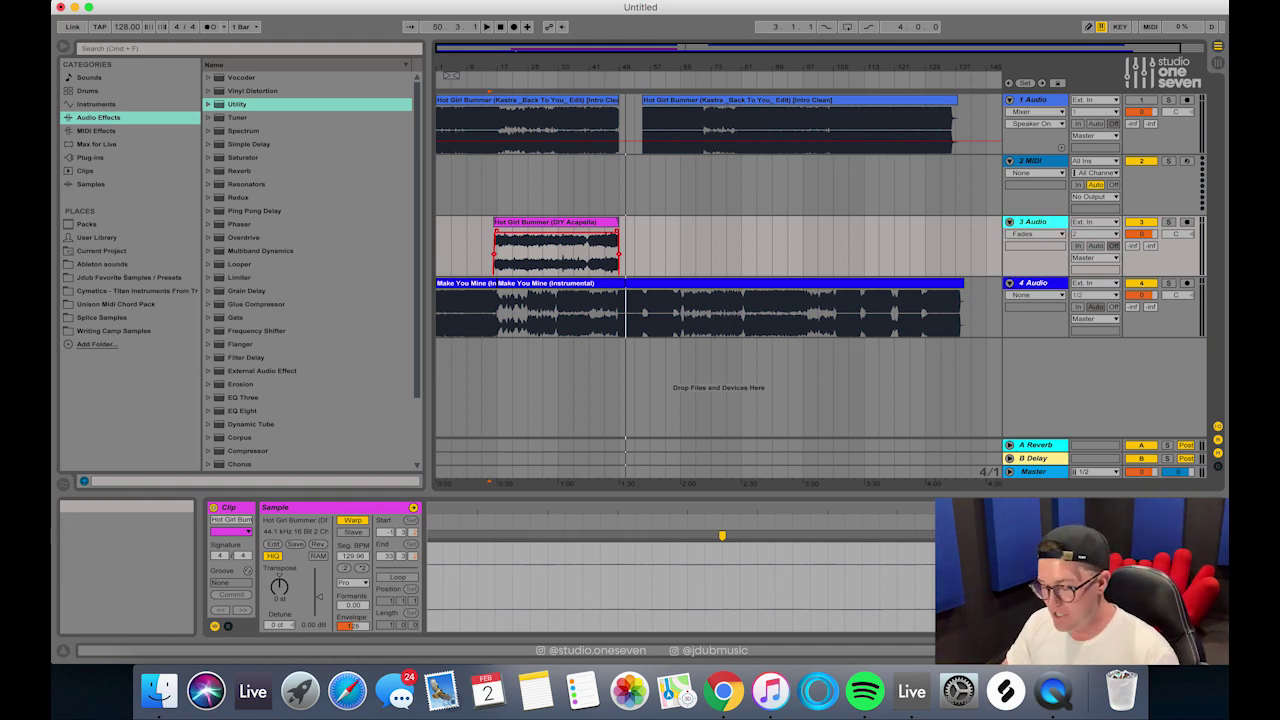
key("super+alt+l")
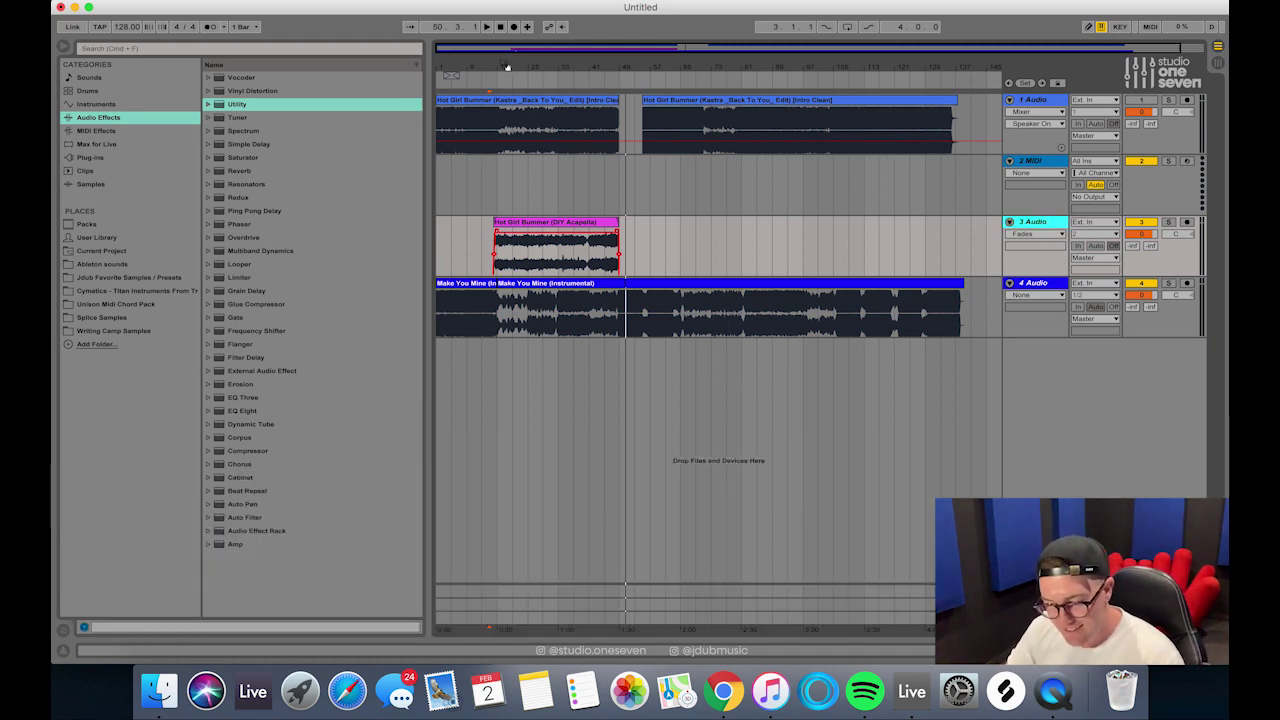
left_click_drag(507, 66, 576, 65)
left_click(1170, 223)
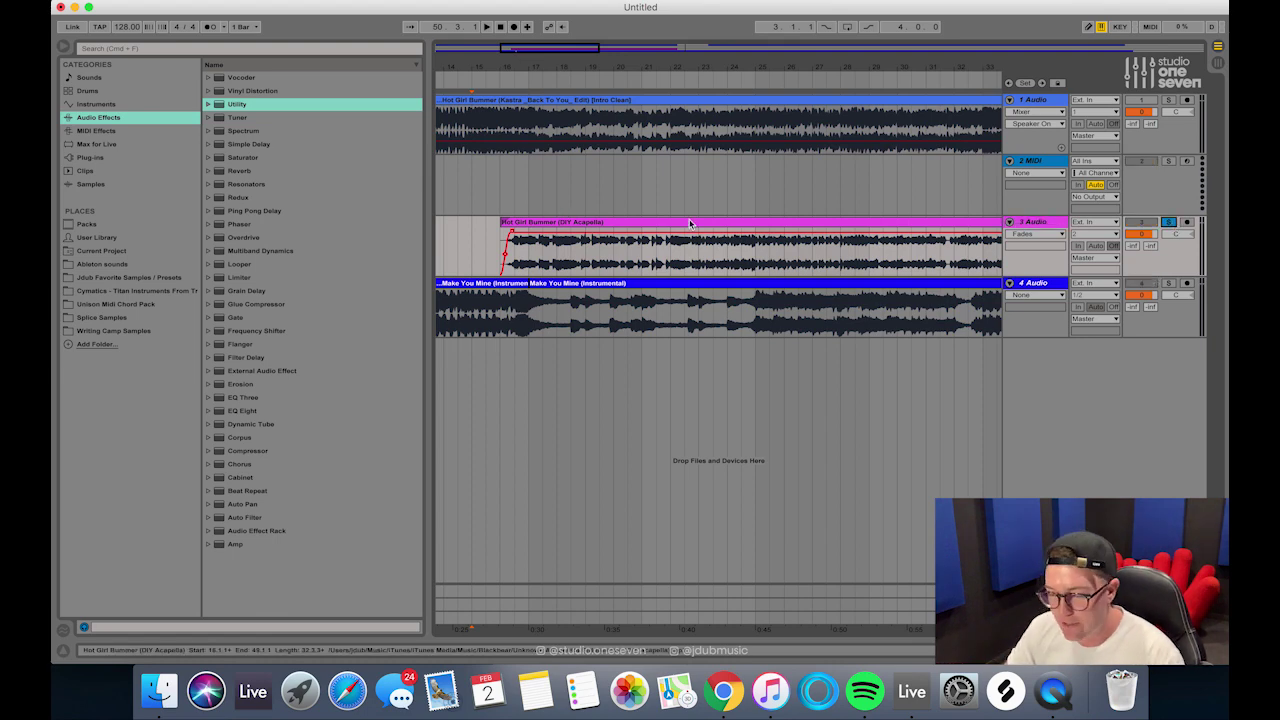
double_click(656, 222)
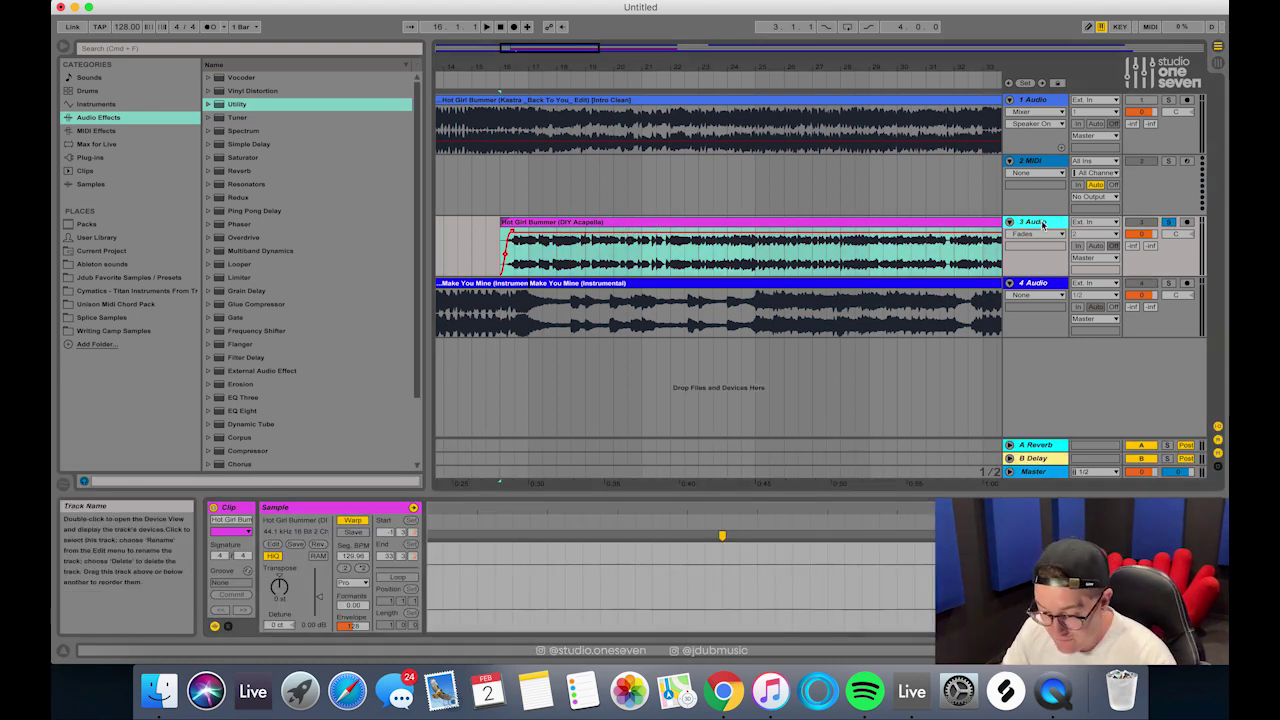
key("space")
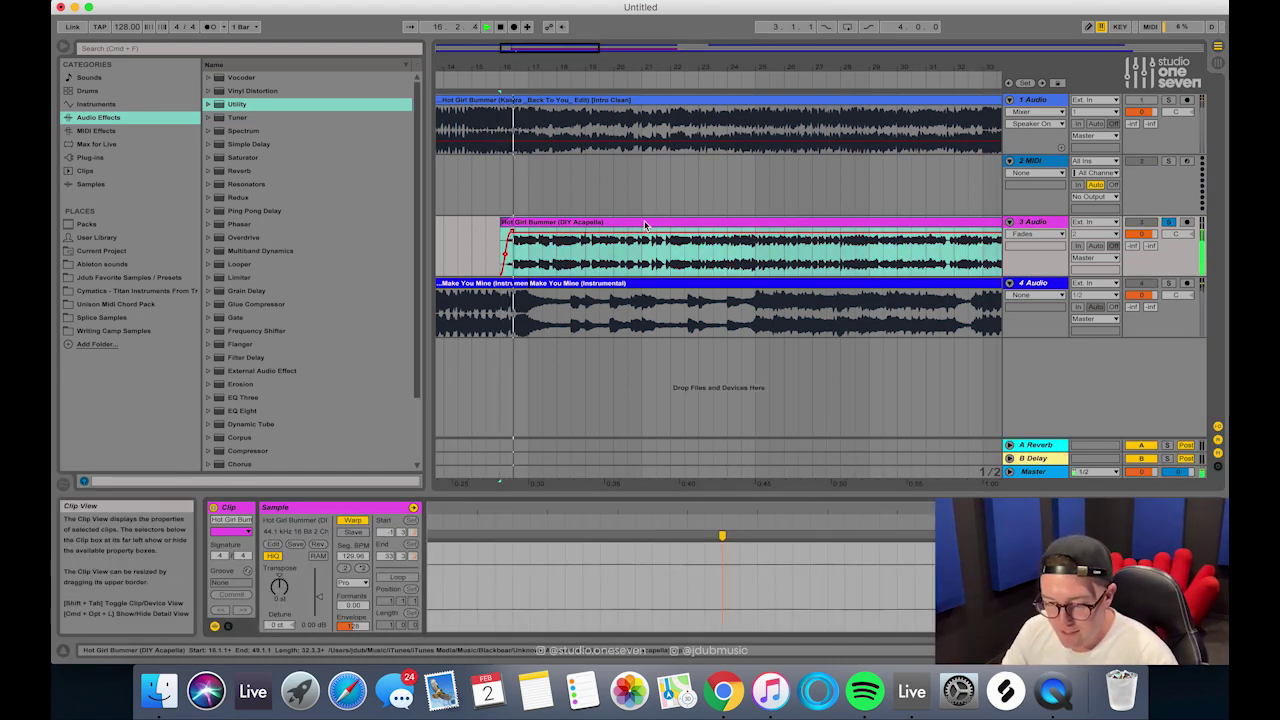
key("space")
- Find EQ Eight among the audio effects and add it to the acapella track
left_click(308, 49)
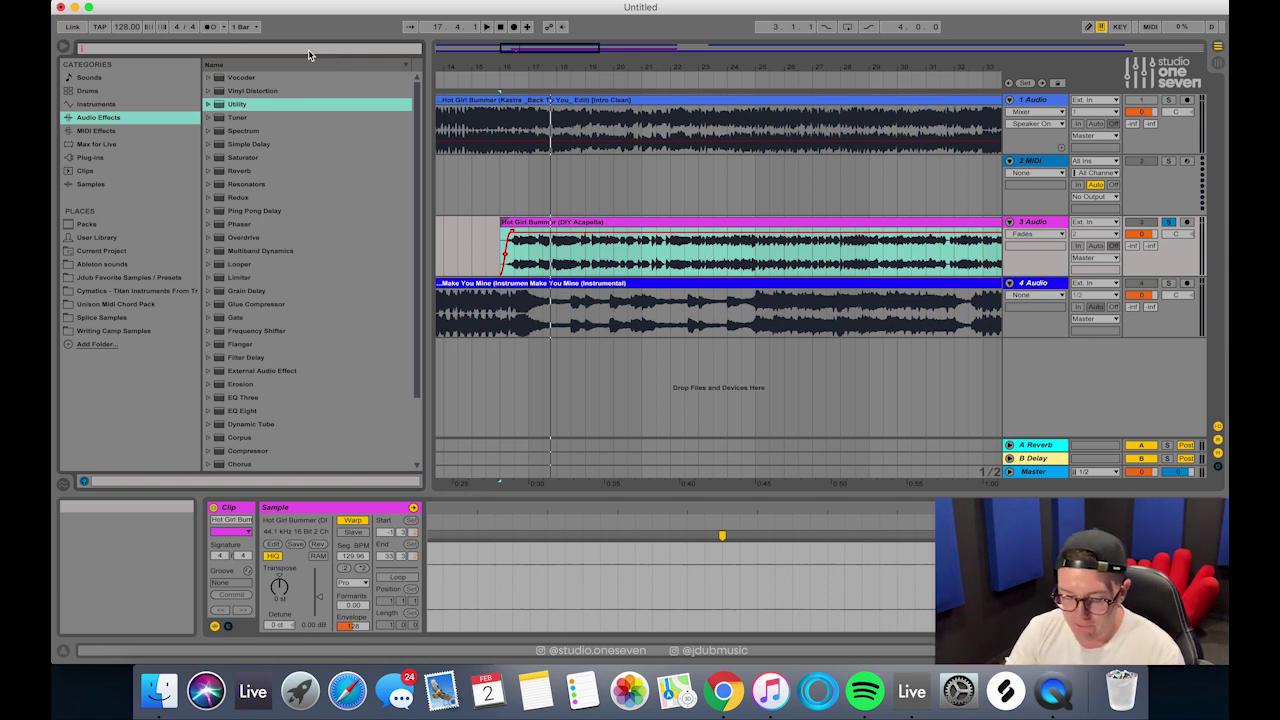
type("d")
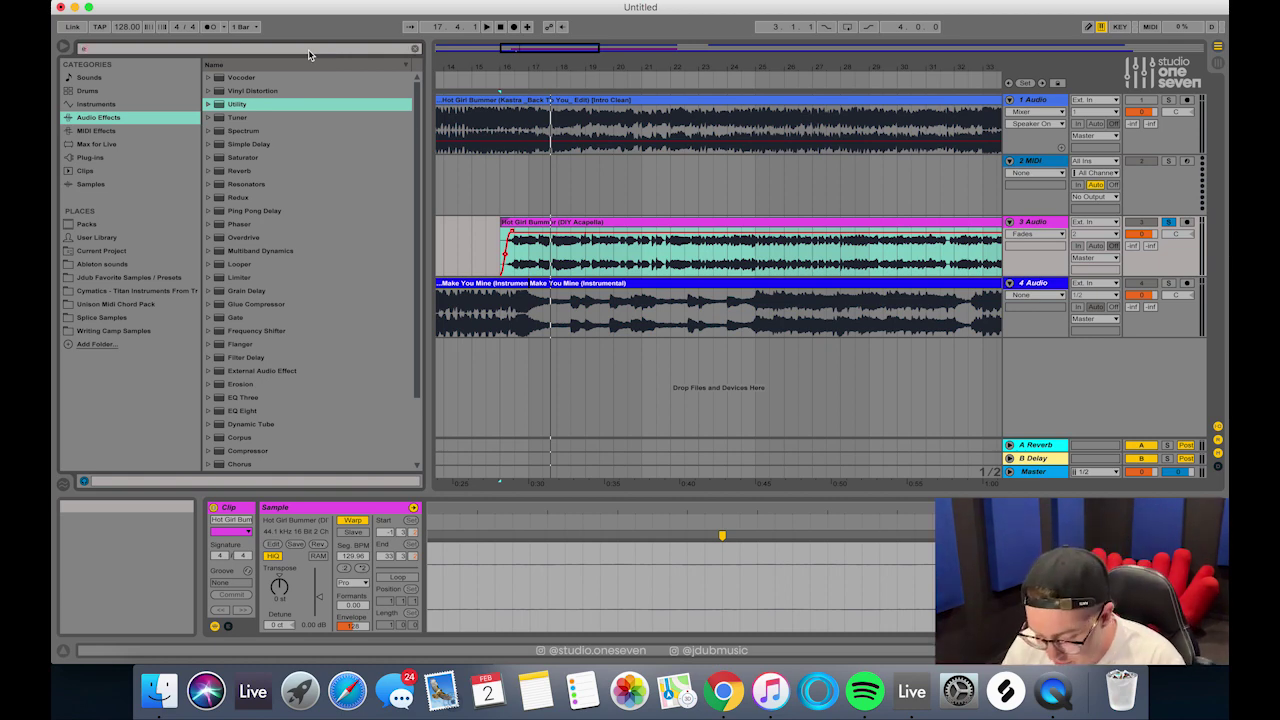
type("q8")
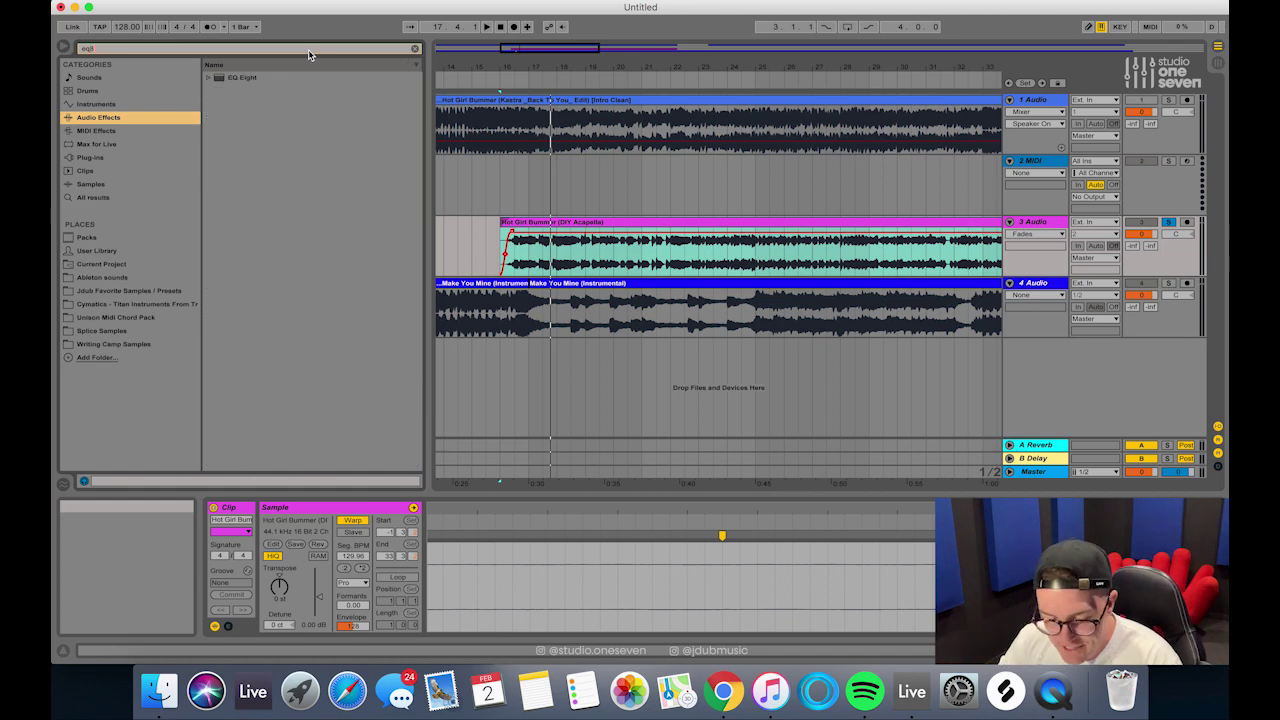
double_click(258, 78)
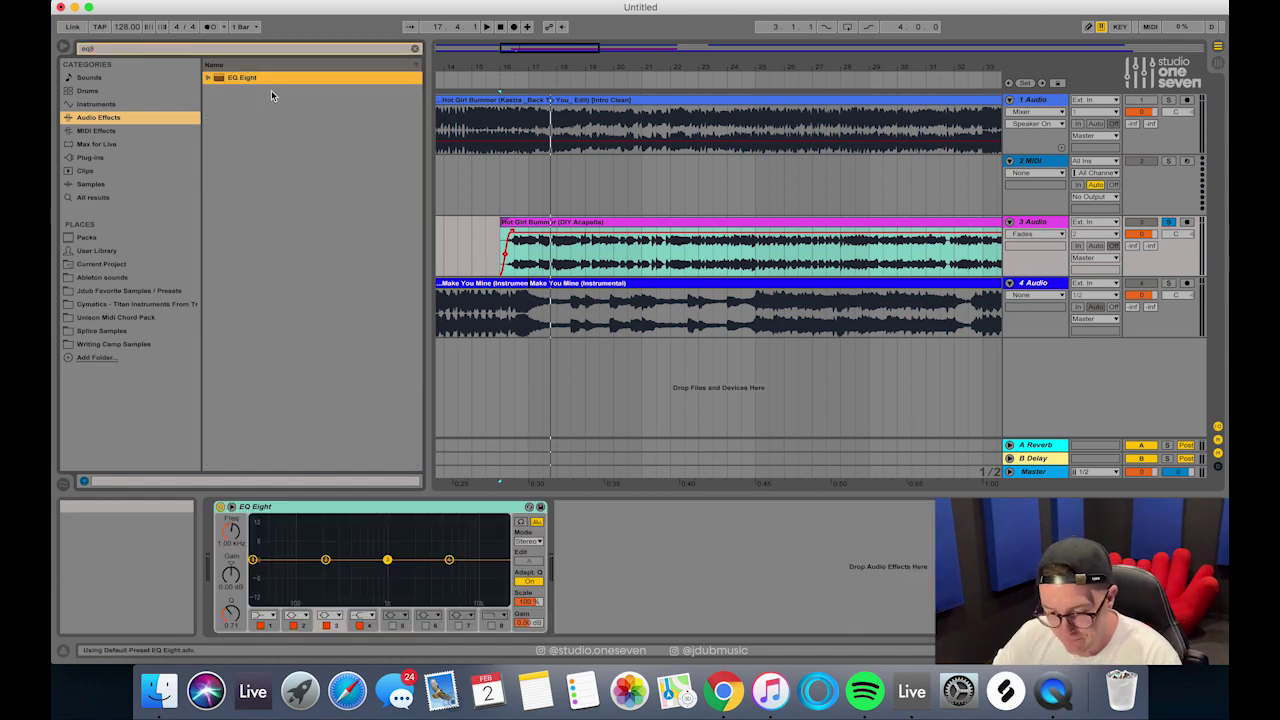
- Turn the acapella EQ Eight's first band into a low cut at 100 Hz and play the vocal from bar 17
left_click(262, 615)
left_click(268, 638)
left_click(229, 532)
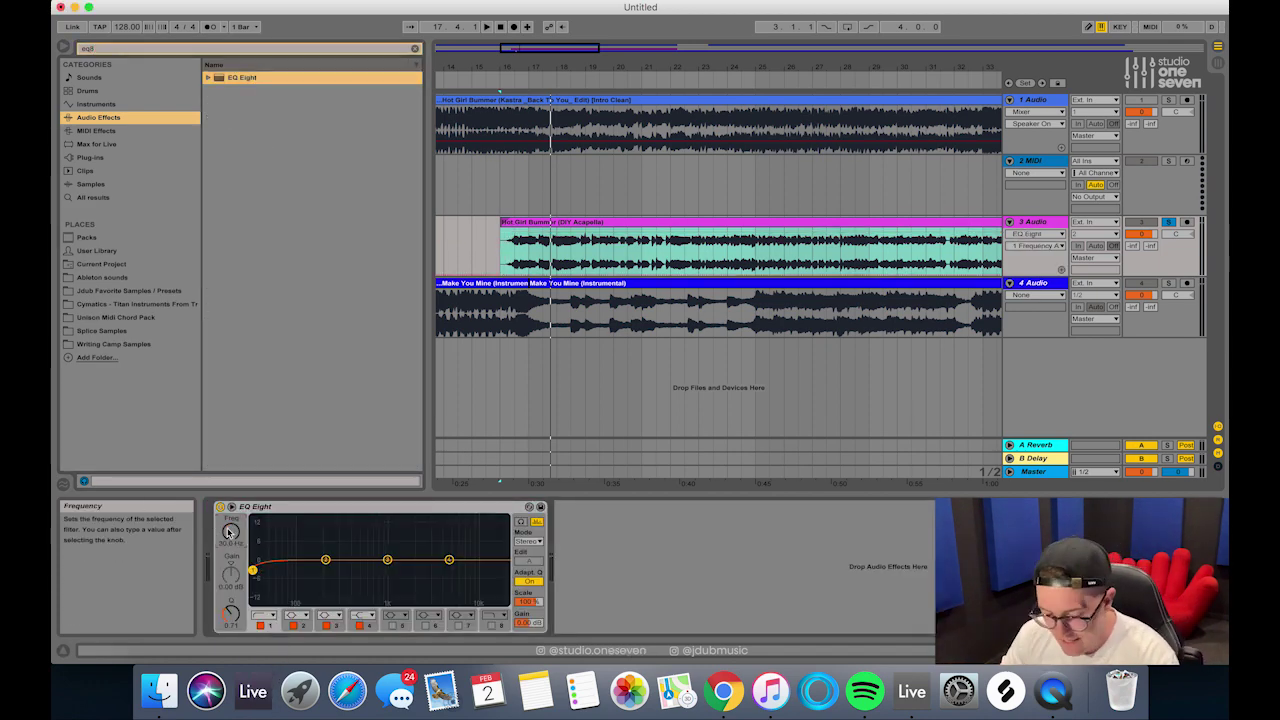
left_click_drag(229, 532, 228, 522)
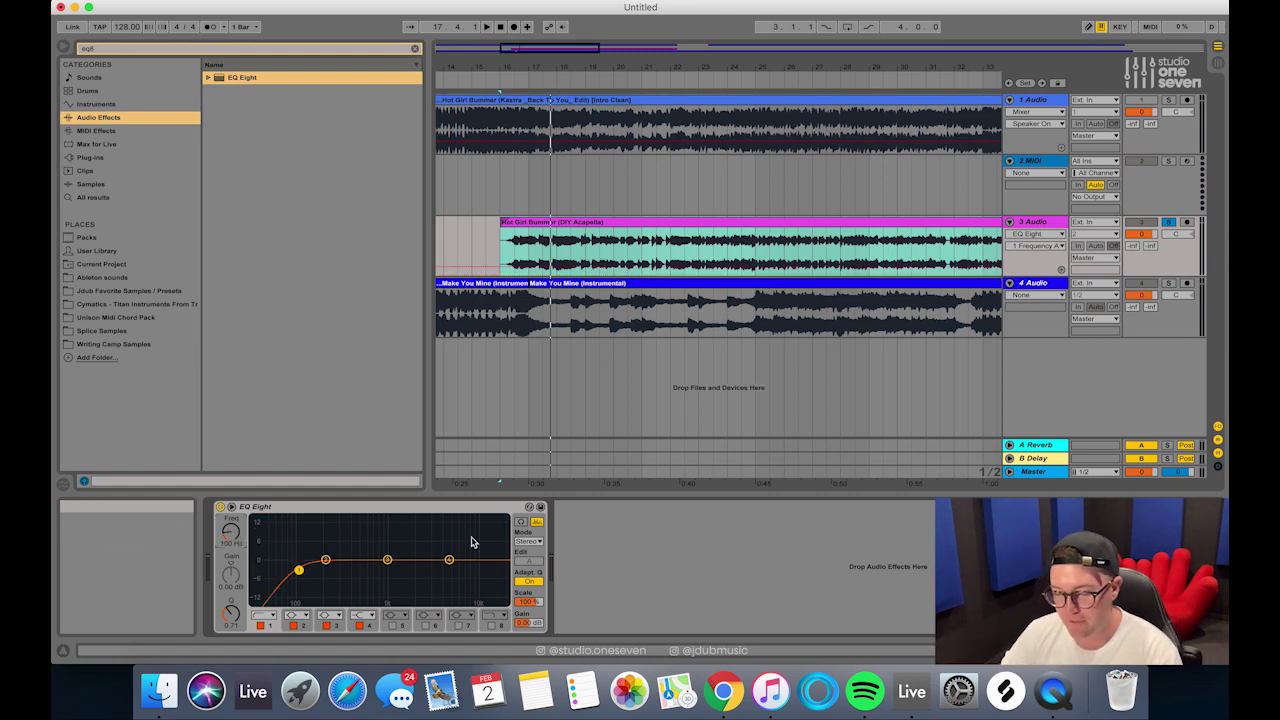
left_click(527, 240)
key("space")
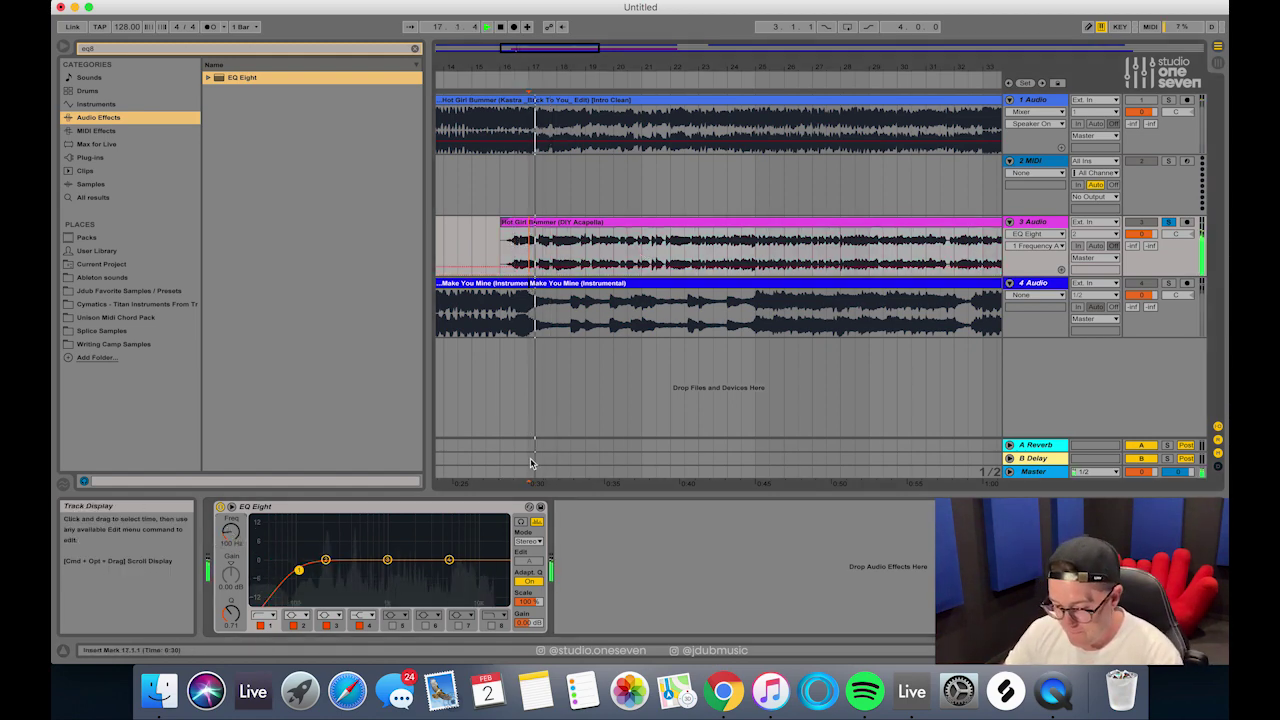
- Find the Compressor among the audio effects and add it after the acapella's EQ Eight
left_click(415, 51)
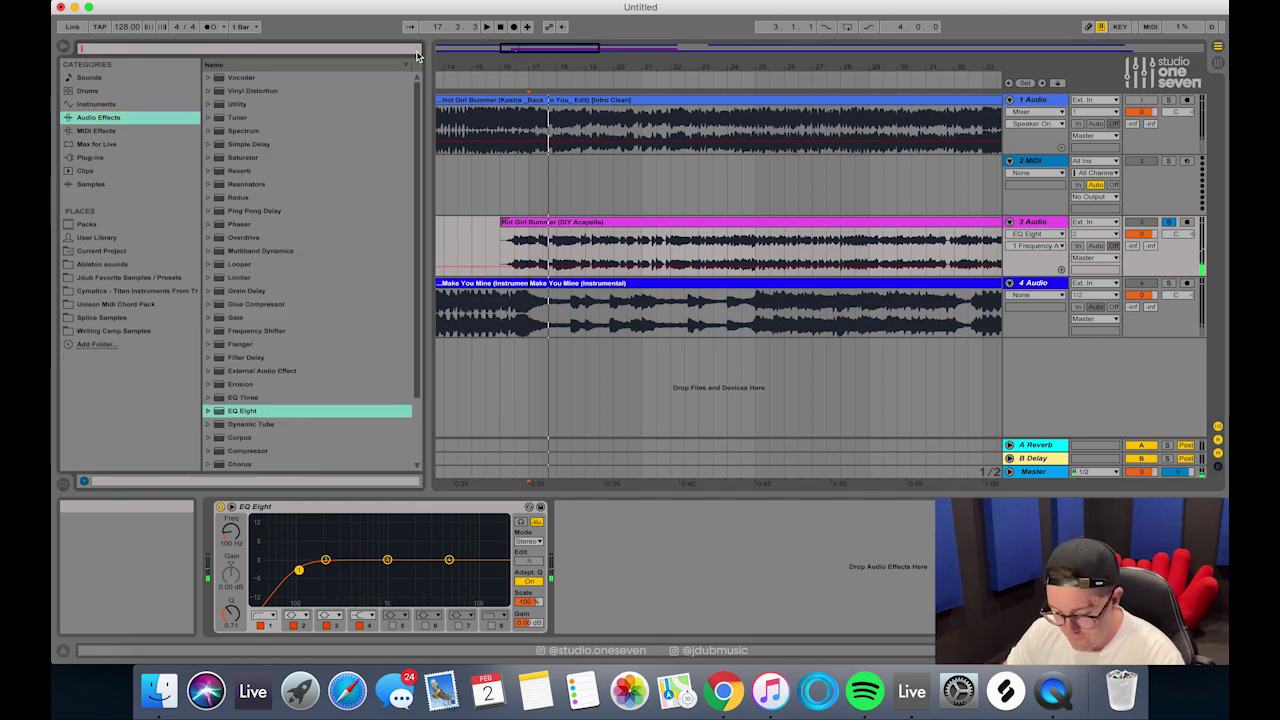
type("compr")
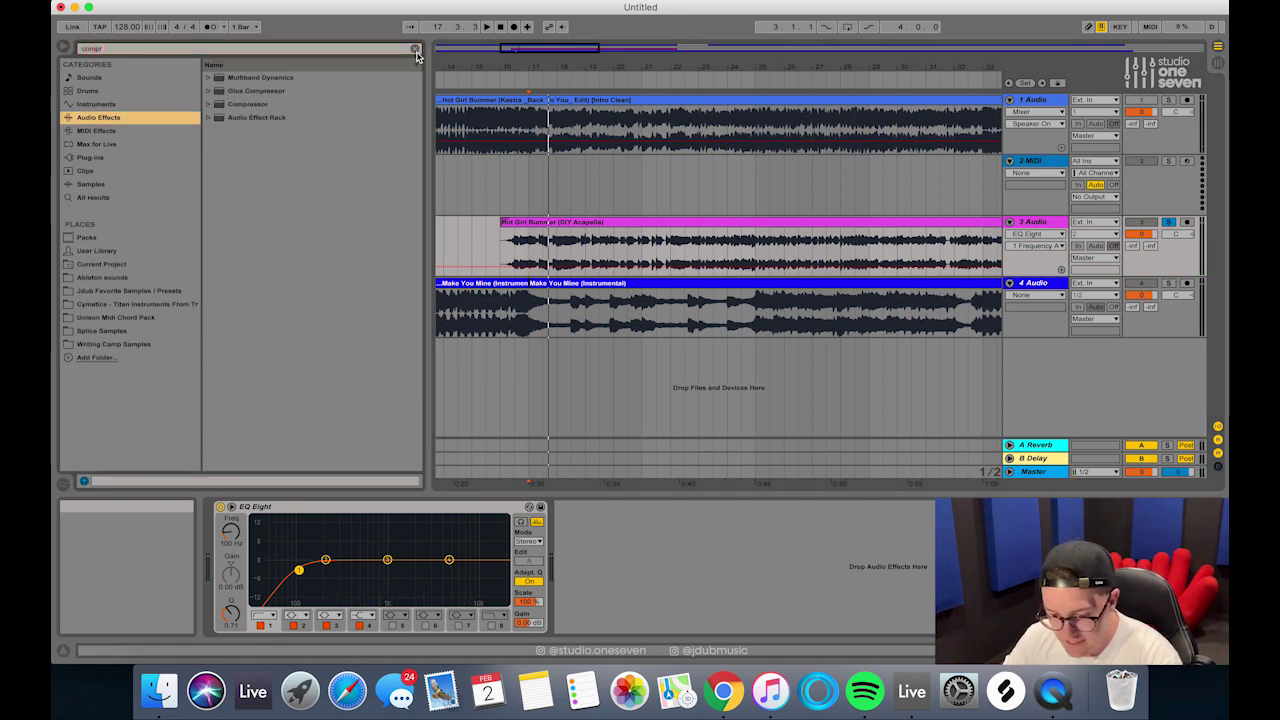
double_click(290, 104)
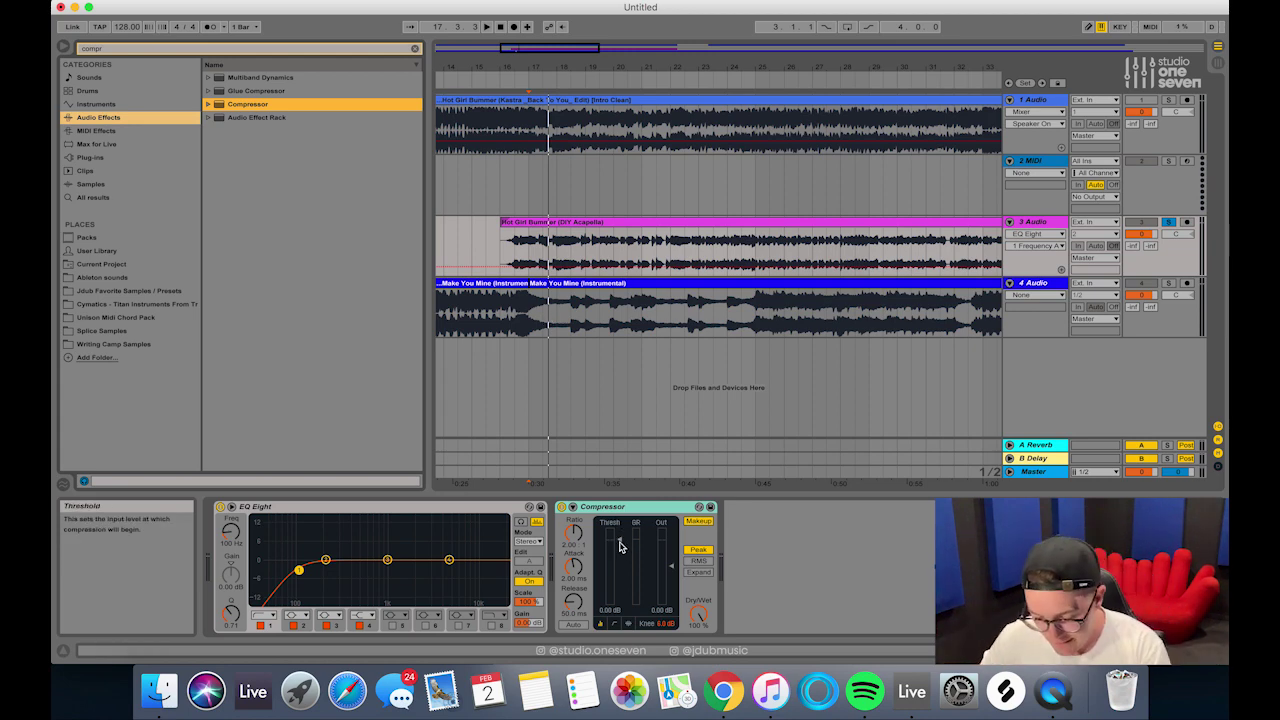
- Lower the acapella Compressor's threshold to -11.6 dB while listening to the vocal from bar 42
key("space")
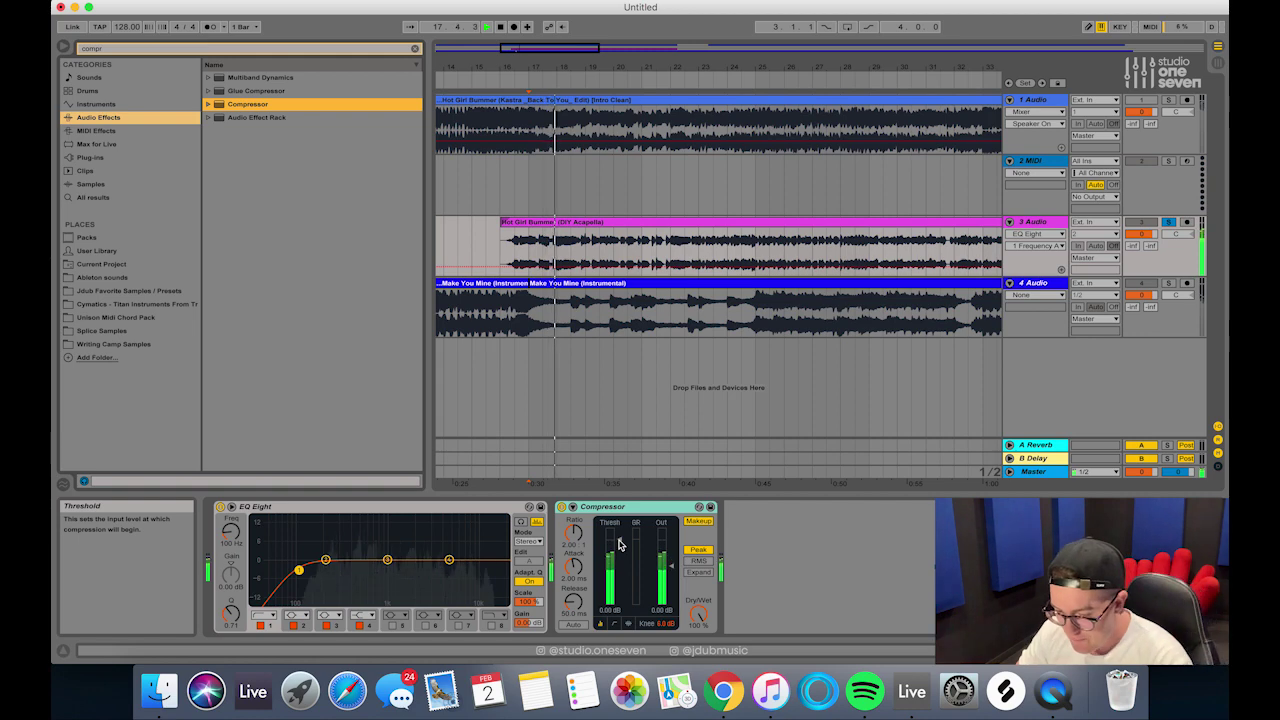
left_click_drag(823, 70, 655, 40)
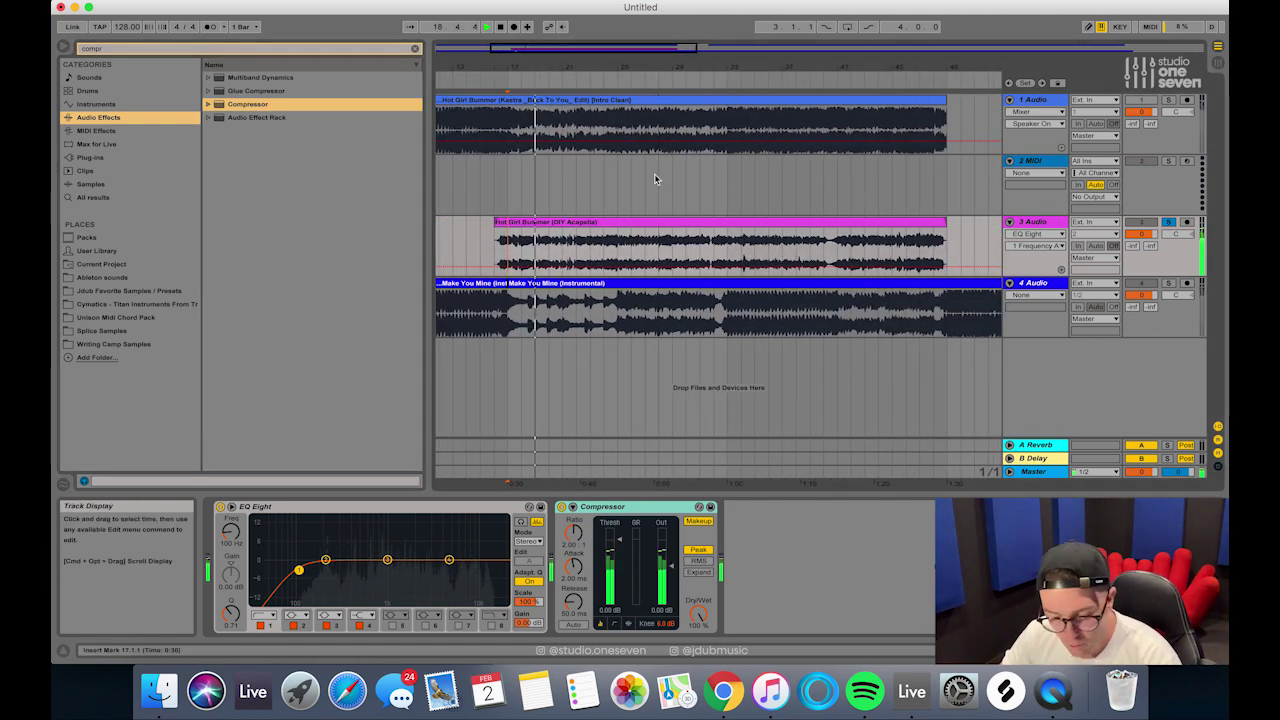
left_click(853, 255)
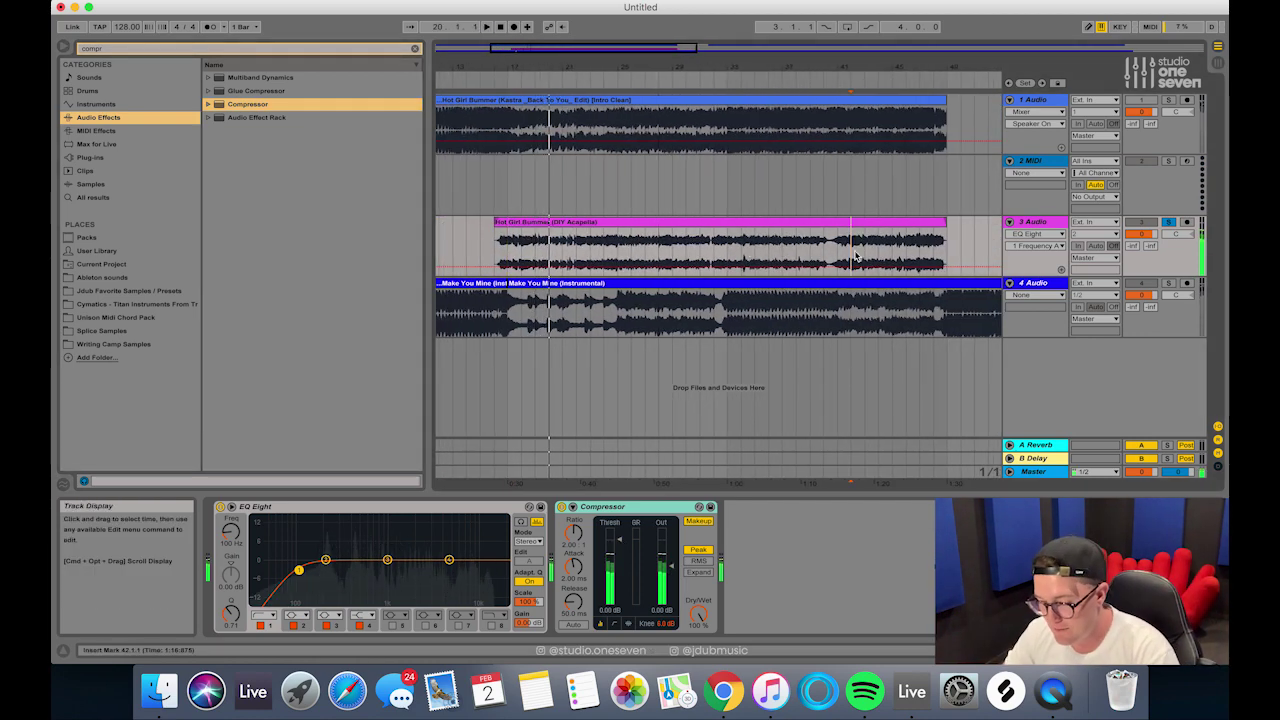
key("space")
left_click_drag(618, 540, 610, 564)
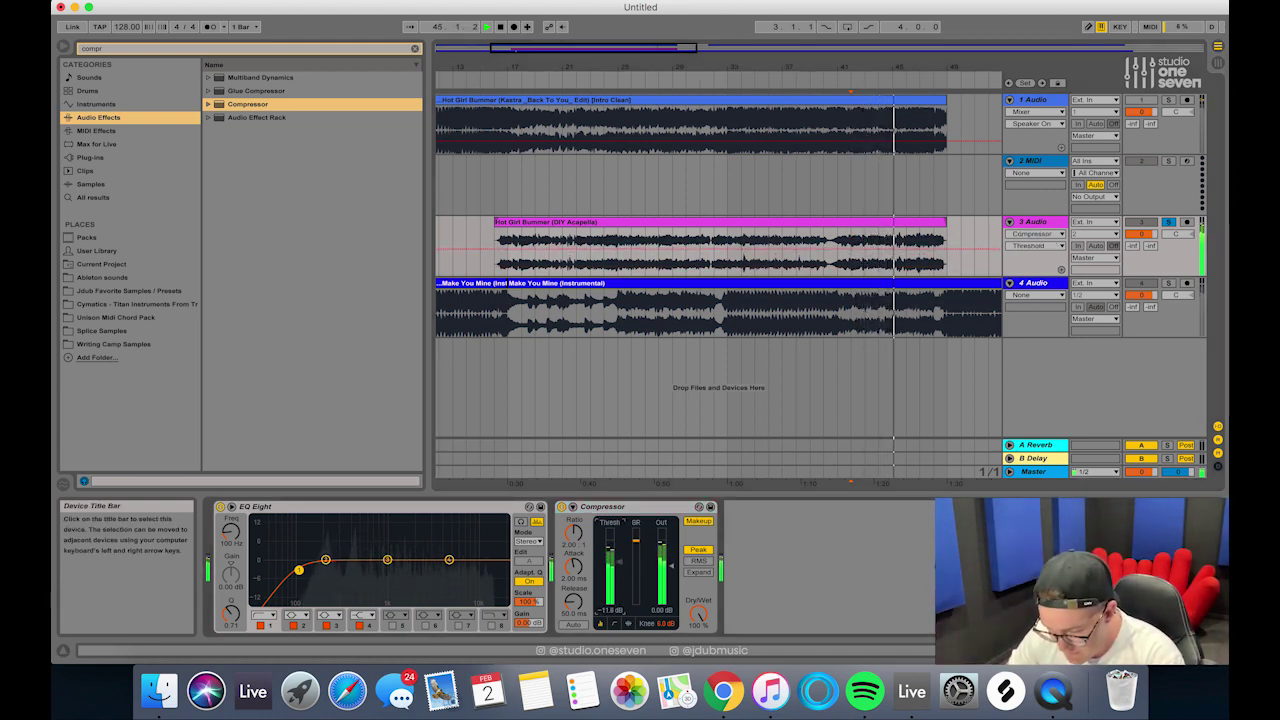
key("space")
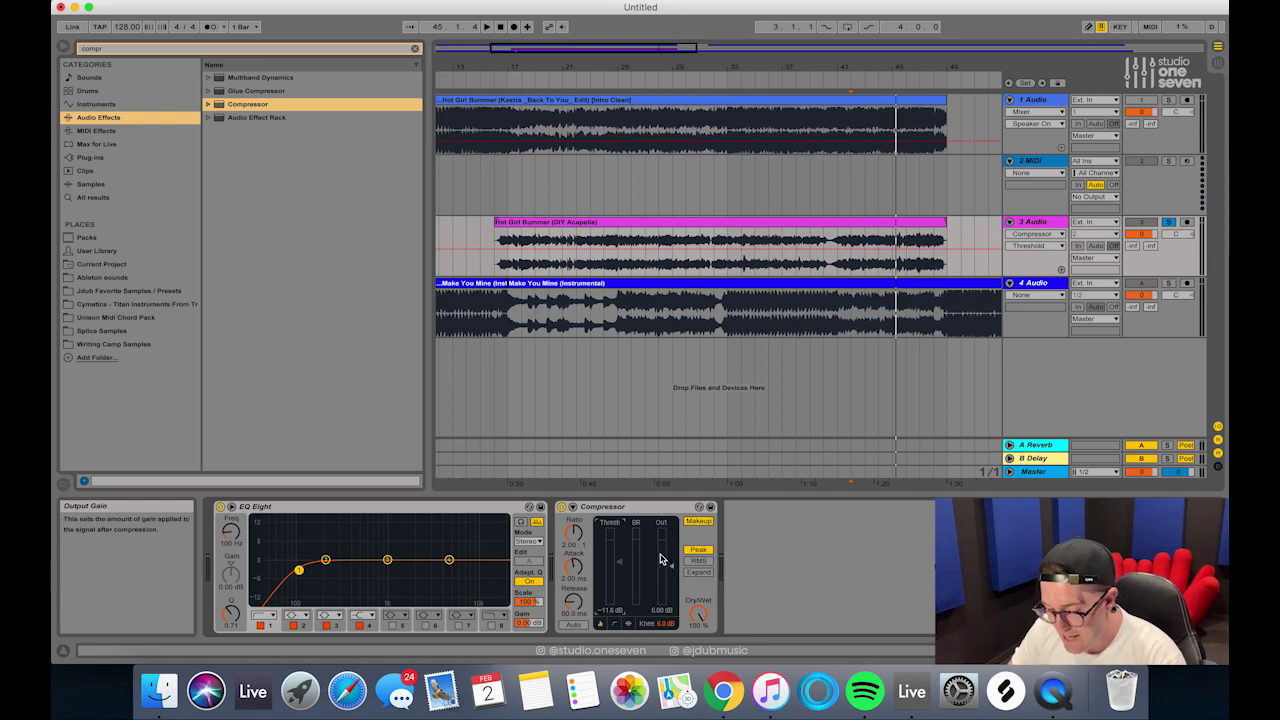
key("space")
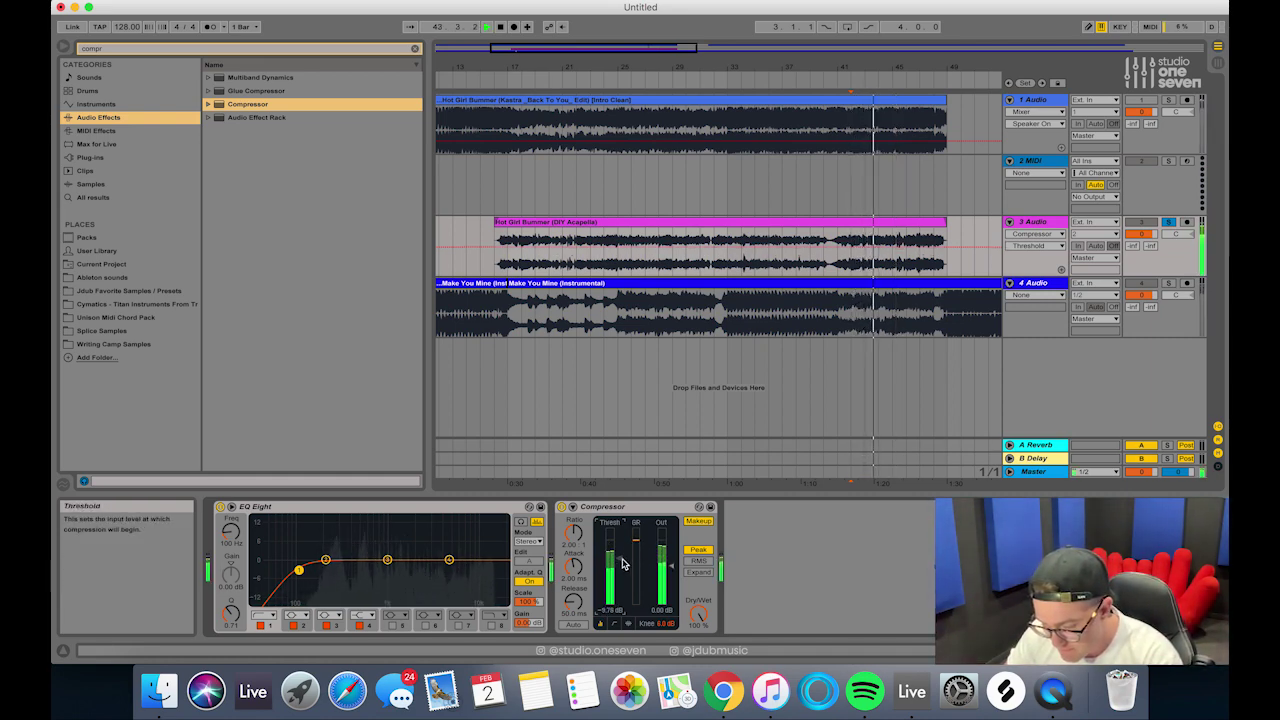
left_click_drag(621, 558, 622, 566)
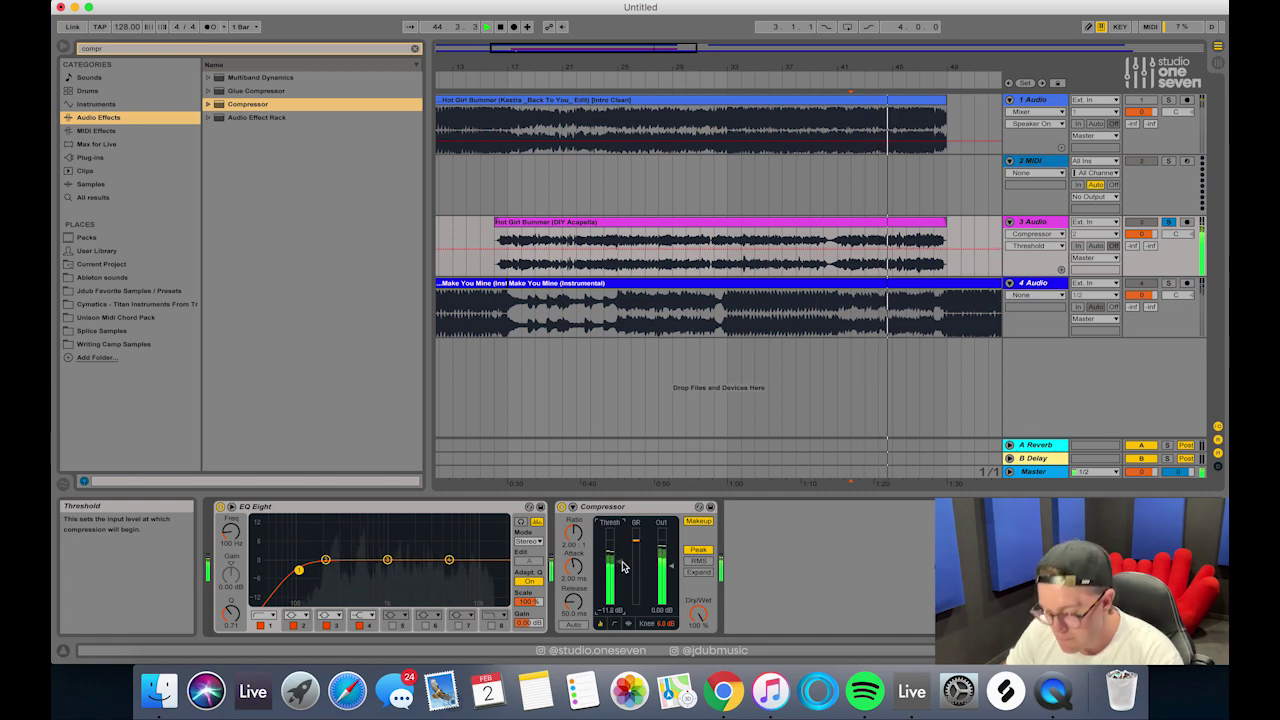
key("space")
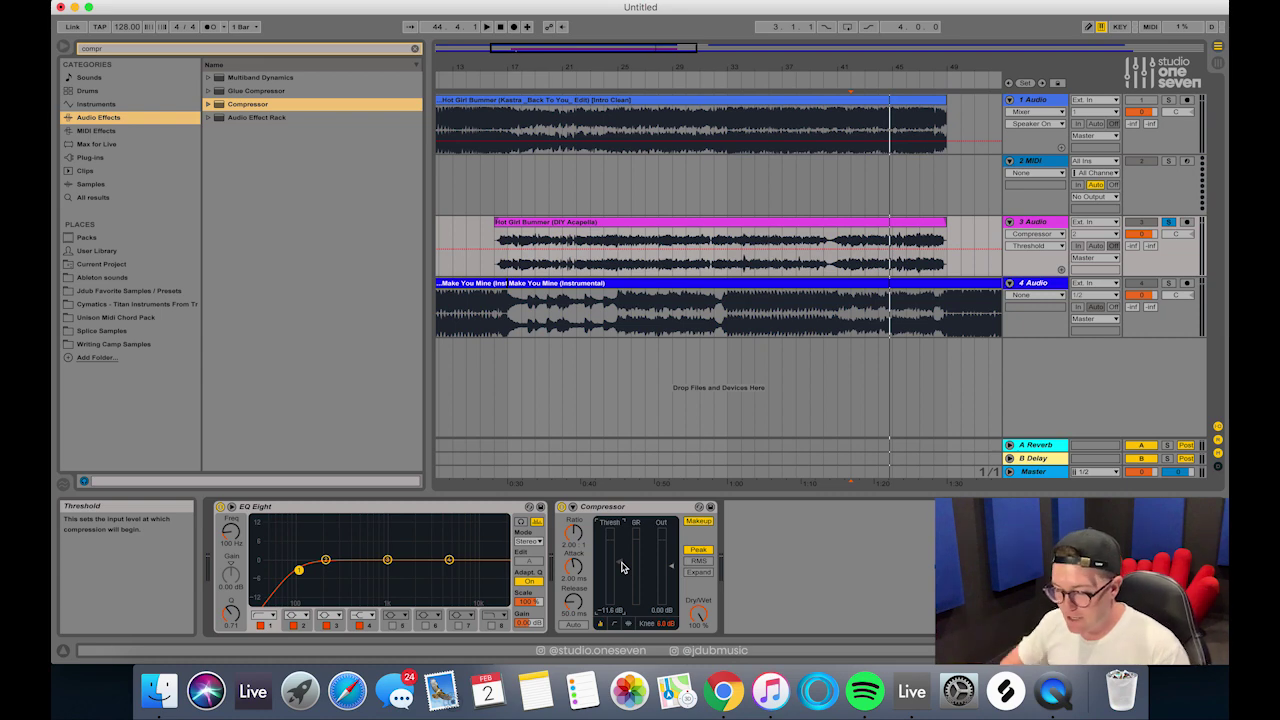
- Duplicate the acapella's EQ Eight to the position after the Compressor and play the vocal from bar 21
left_click(413, 507)
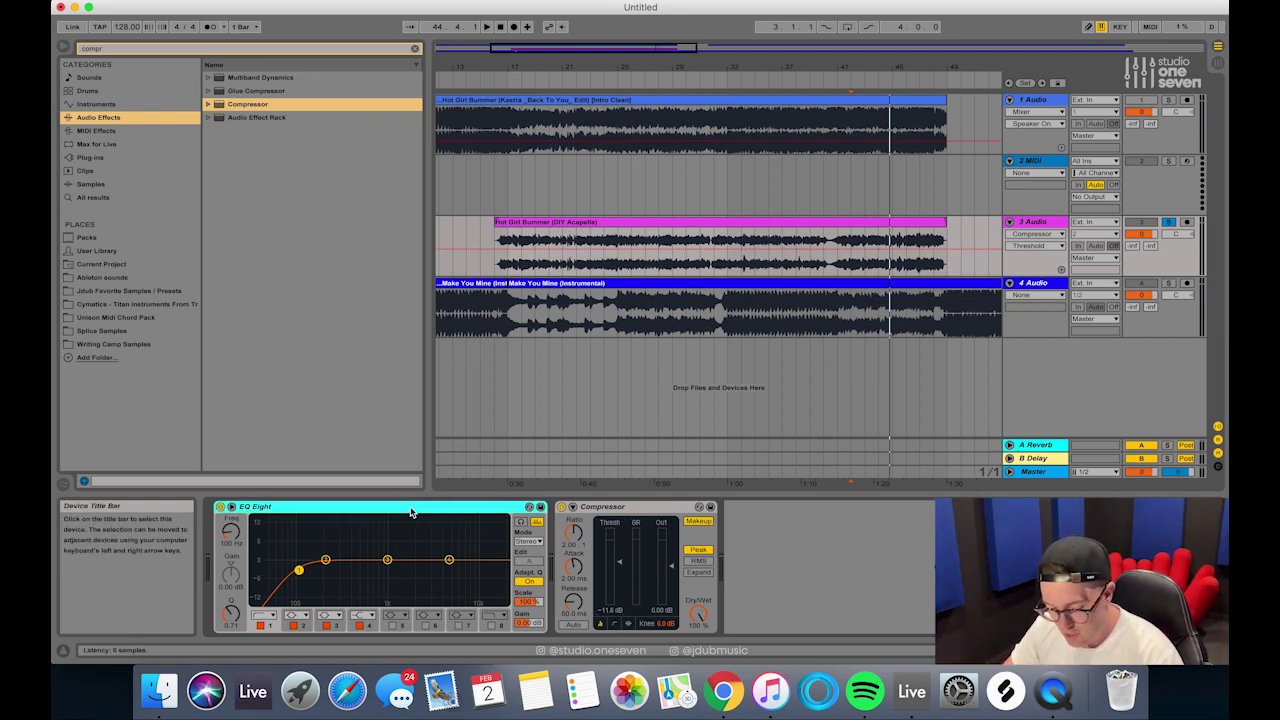
left_click_drag(424, 508, 851, 580)
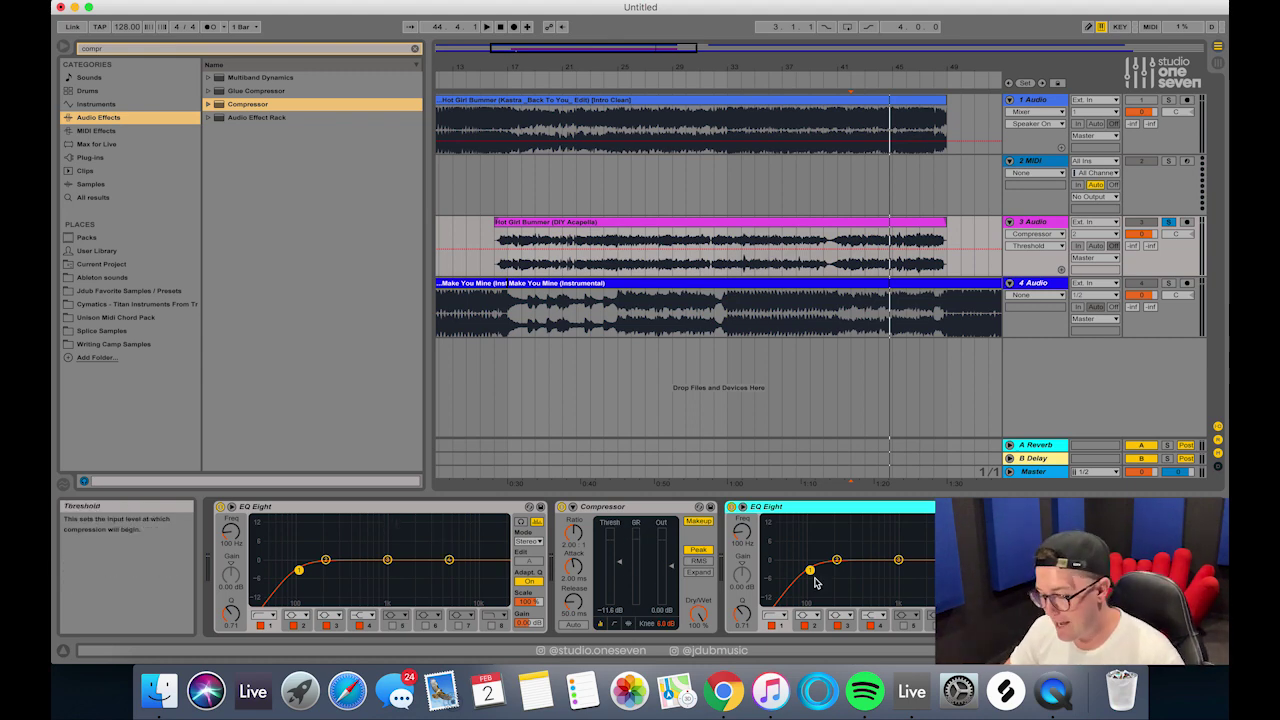
key("space")
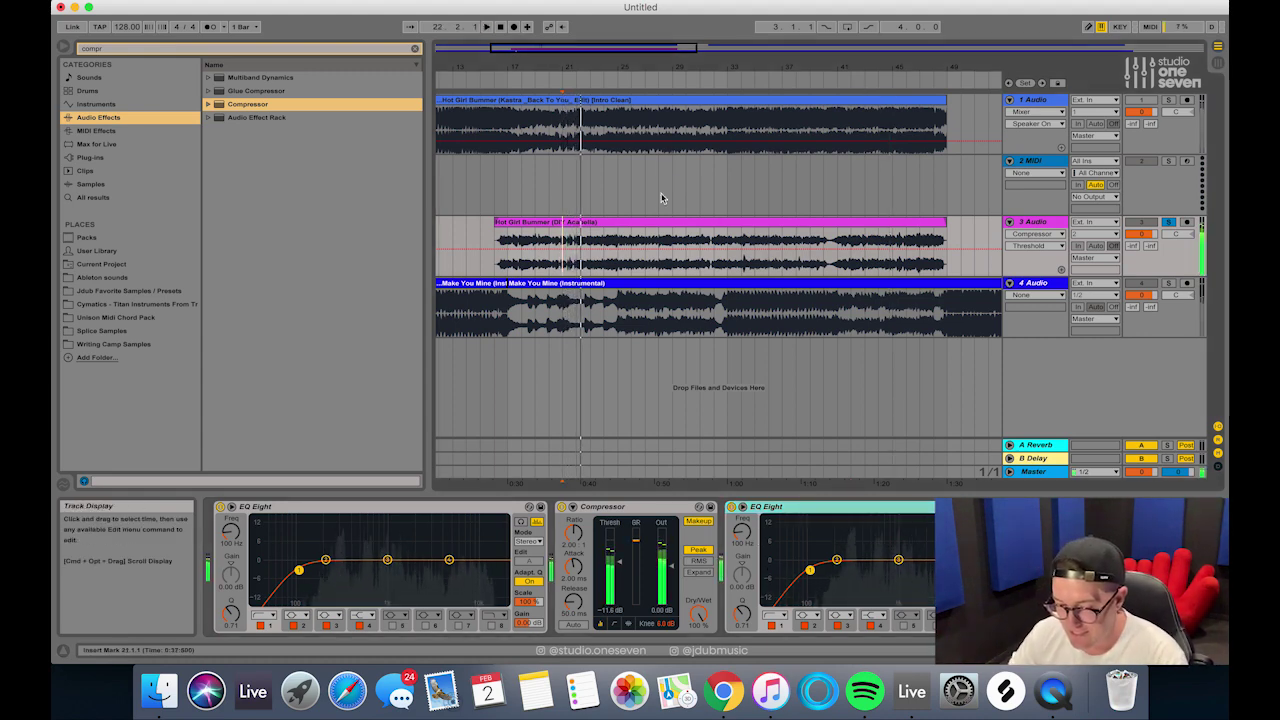
key("space")
- Add a Reverb to the end of the acapella's effect chain and lower its Dry/Wet to 17%
left_click(575, 222)
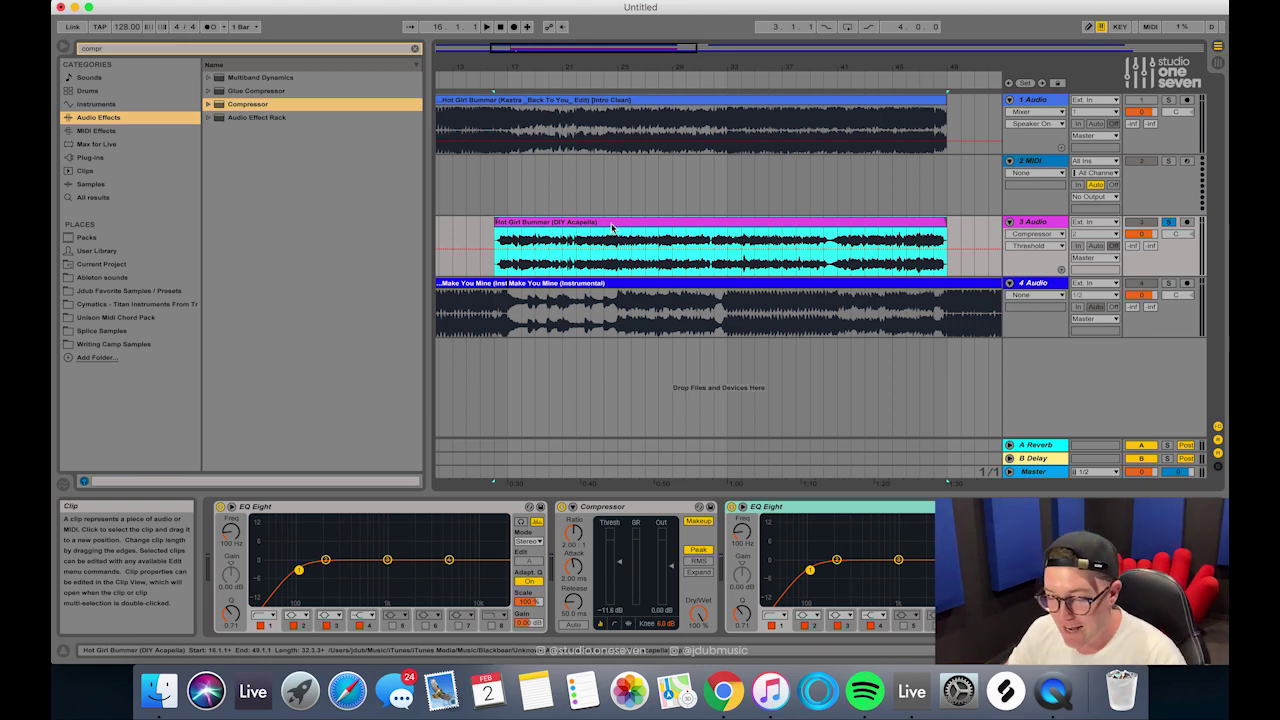
left_click(415, 49)
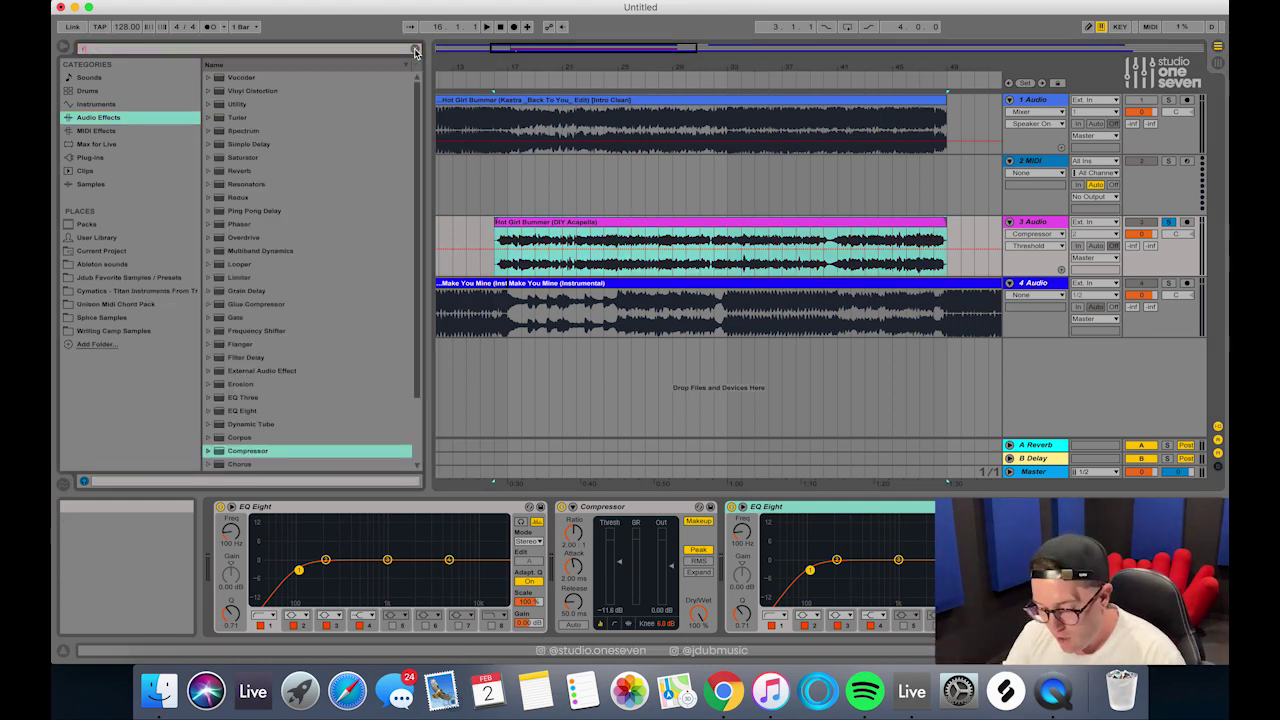
type("reve")
double_click(262, 77)
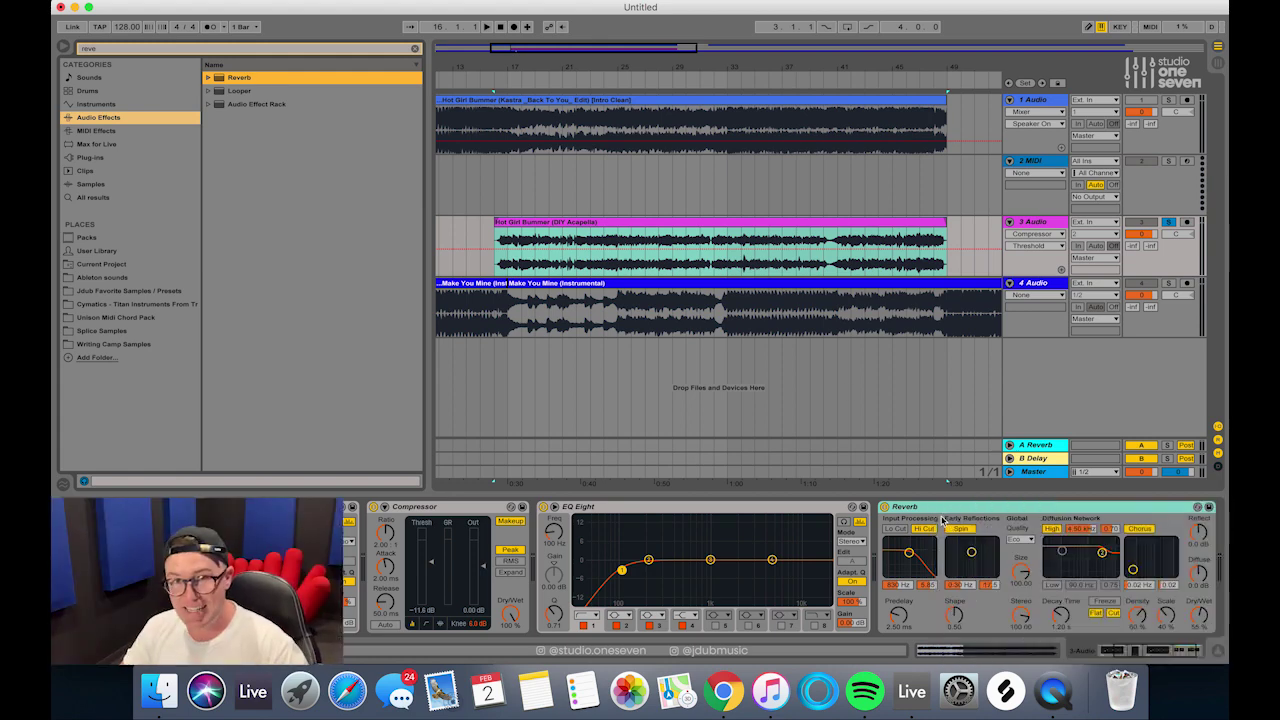
left_click_drag(1199, 614, 1207, 611)
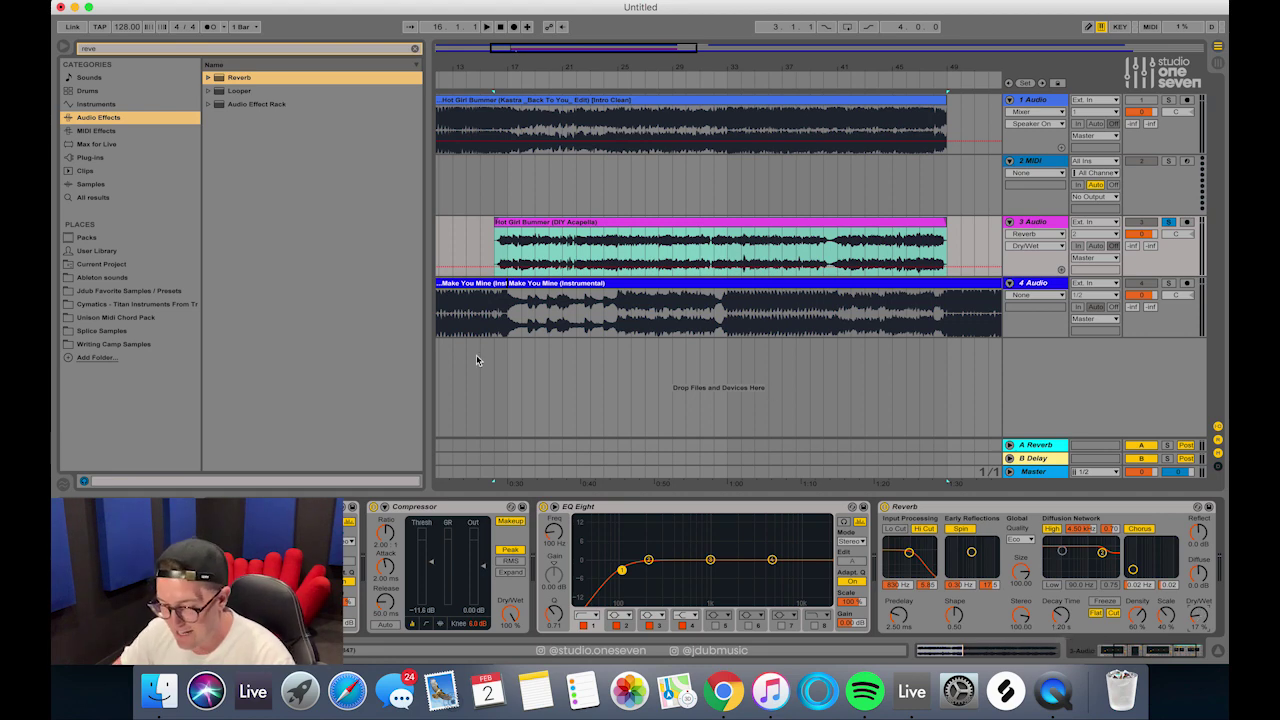
- Compare the acapella with the Reverb off and on from bar 20, and raise its Dry/Wet to 20%
left_click(548, 254)
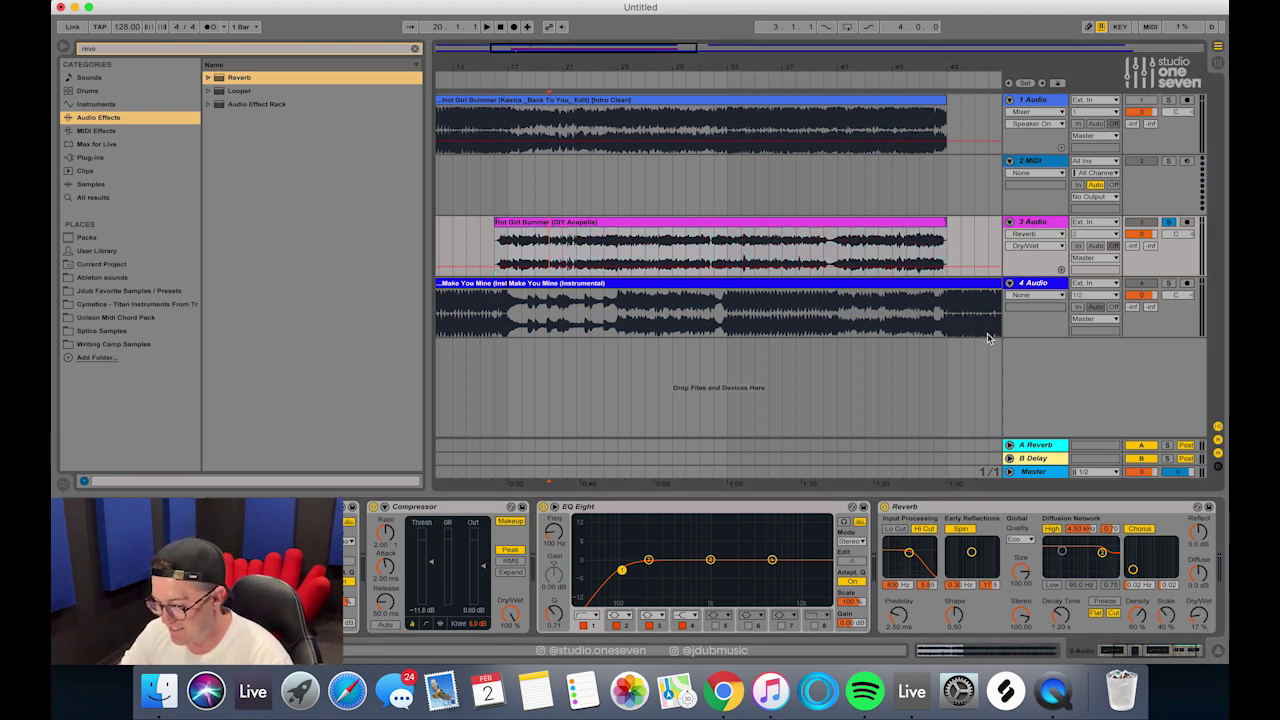
key("space")
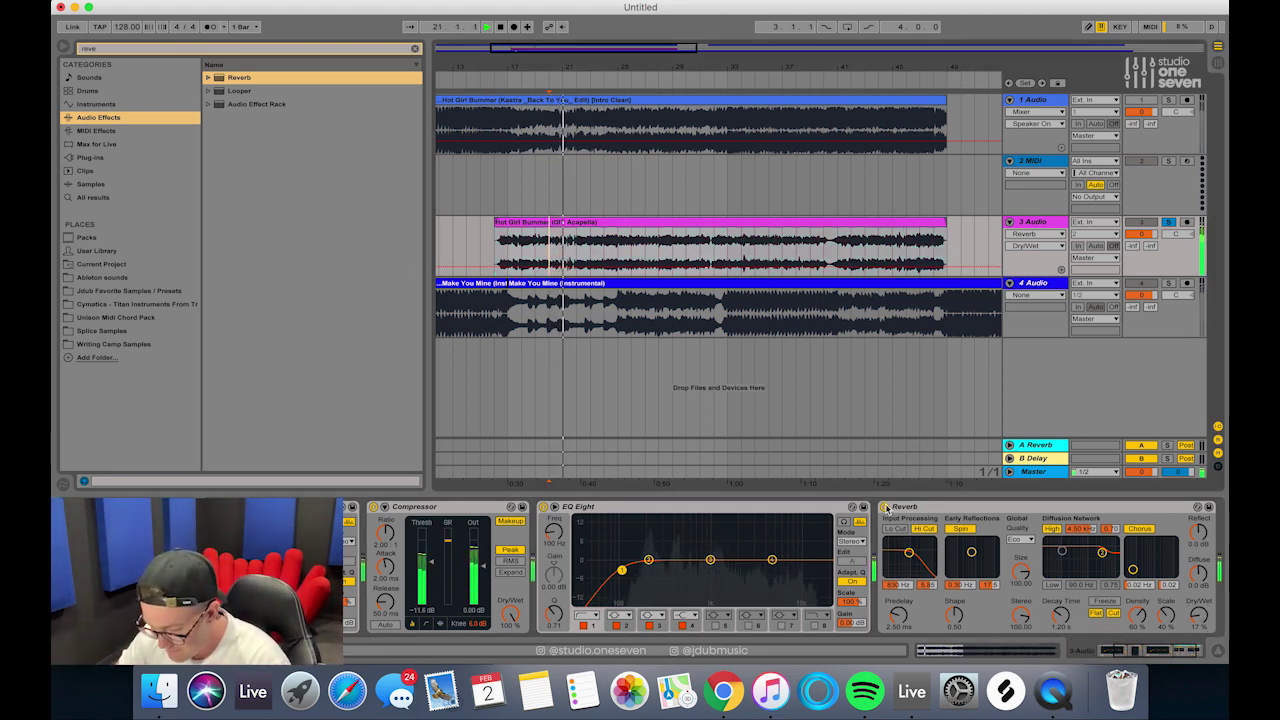
left_click(884, 507)
left_click(884, 507)
left_click_drag(1198, 614, 1198, 606)
key("space")
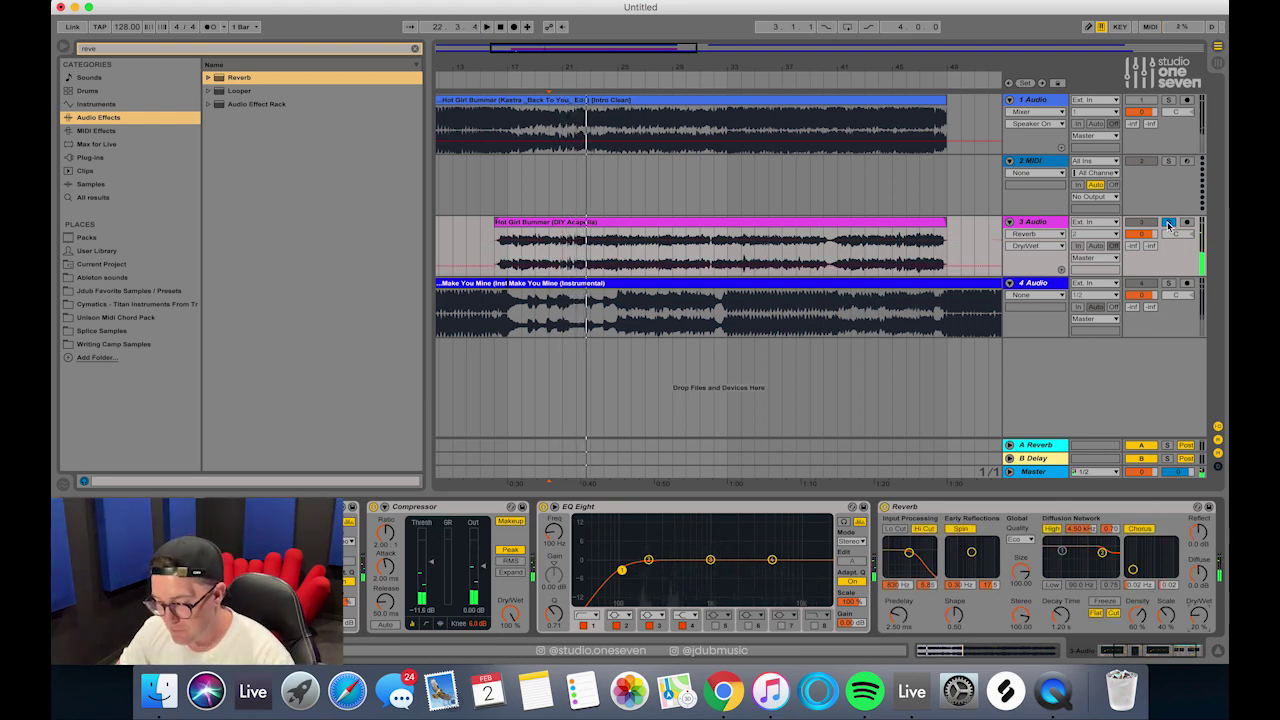
- Unsolo the acapella track and play it with the instrumental from bar 20 and from bar 32
left_click(1170, 224)
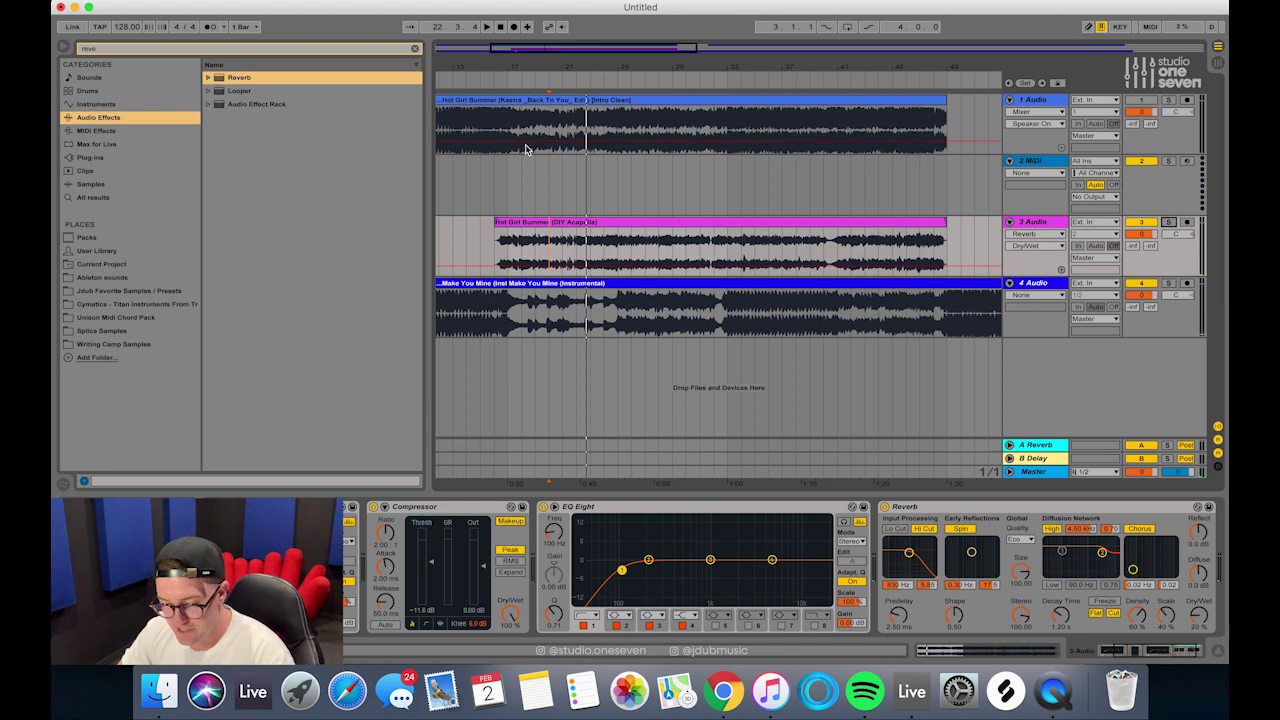
key("space")
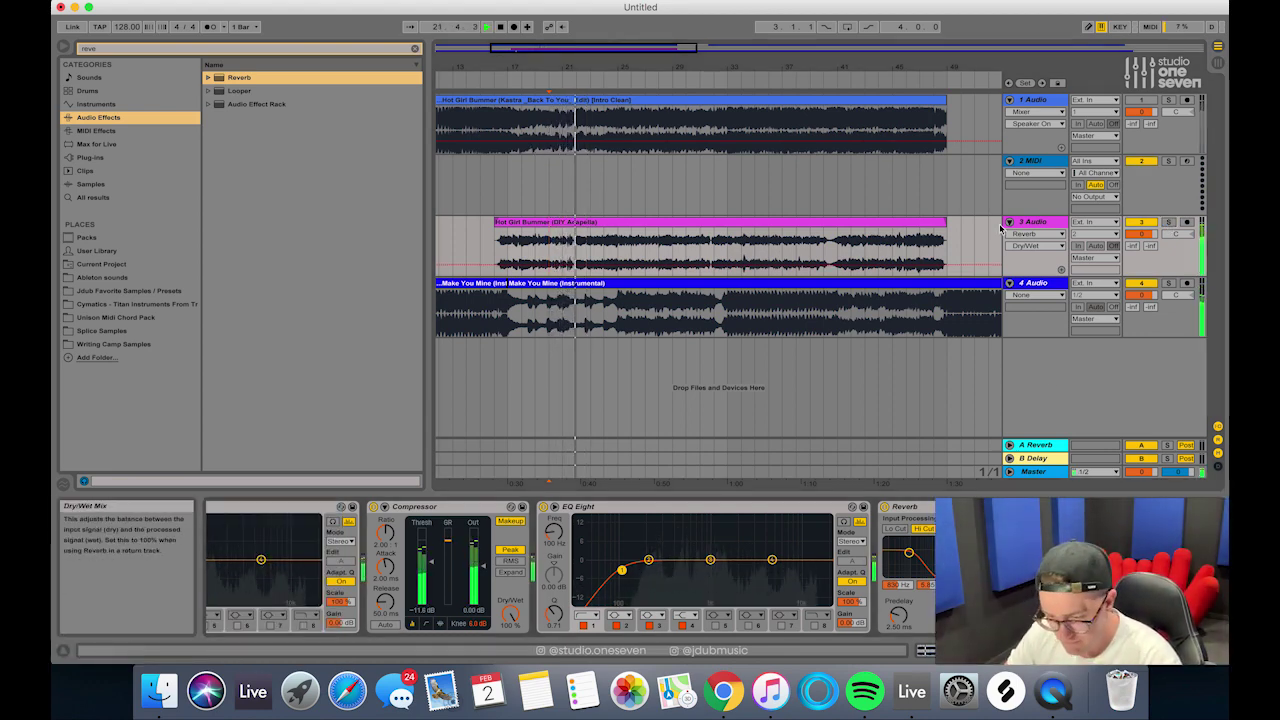
left_click(625, 196)
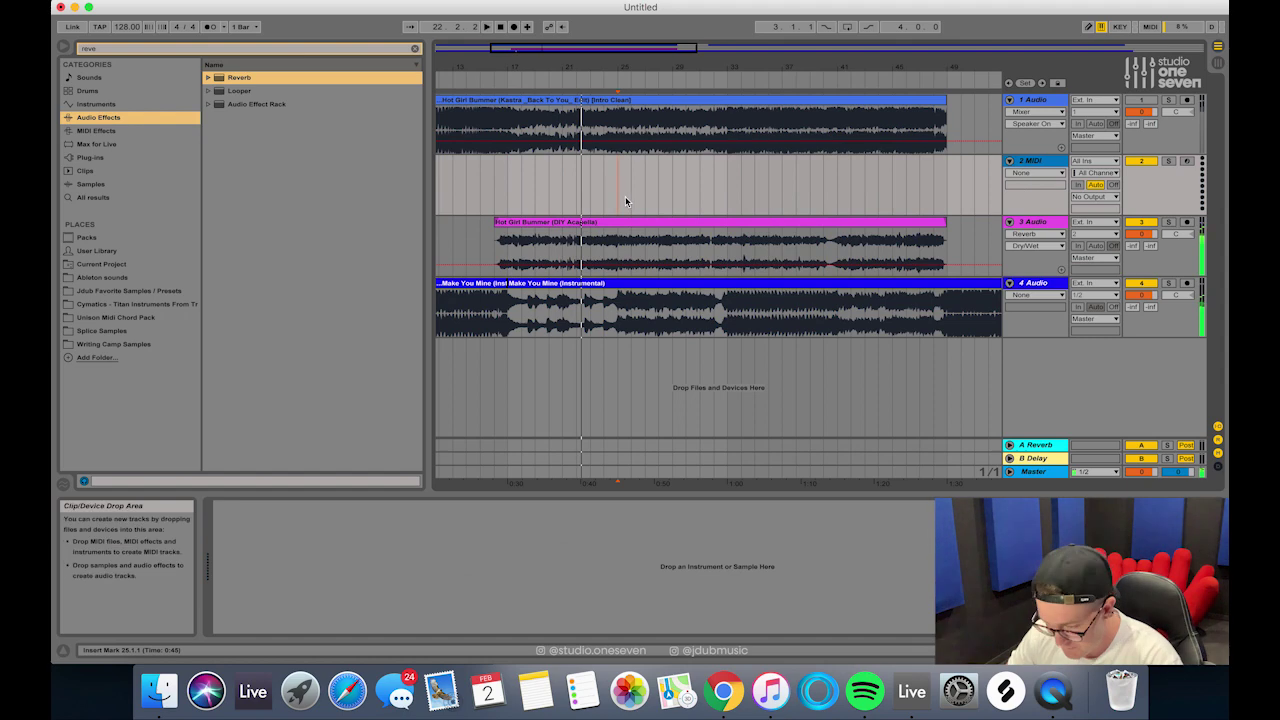
left_click(712, 196)
key("space")
key("space")
- Play the acapella and instrumental together from bar 41 to check the blend in the build-up
left_click_drag(757, 66, 757, 150)
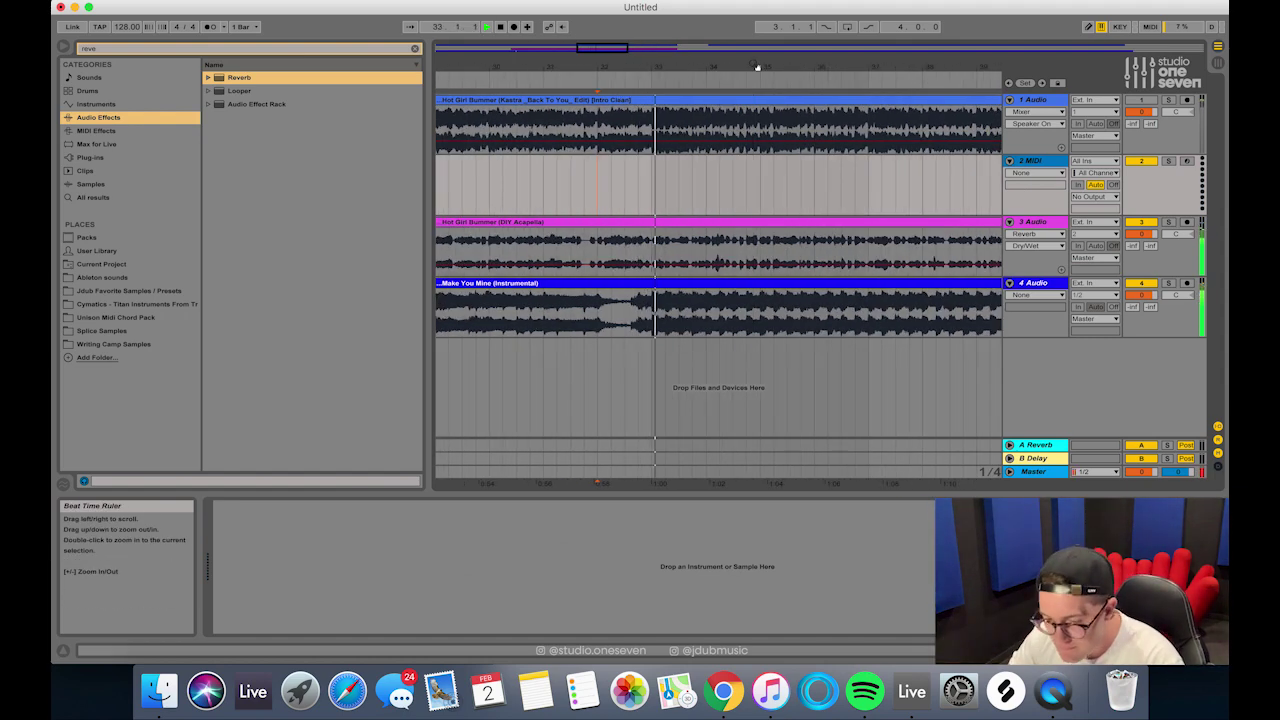
left_click_drag(766, 69, 809, 190)
key("space")
key("space")
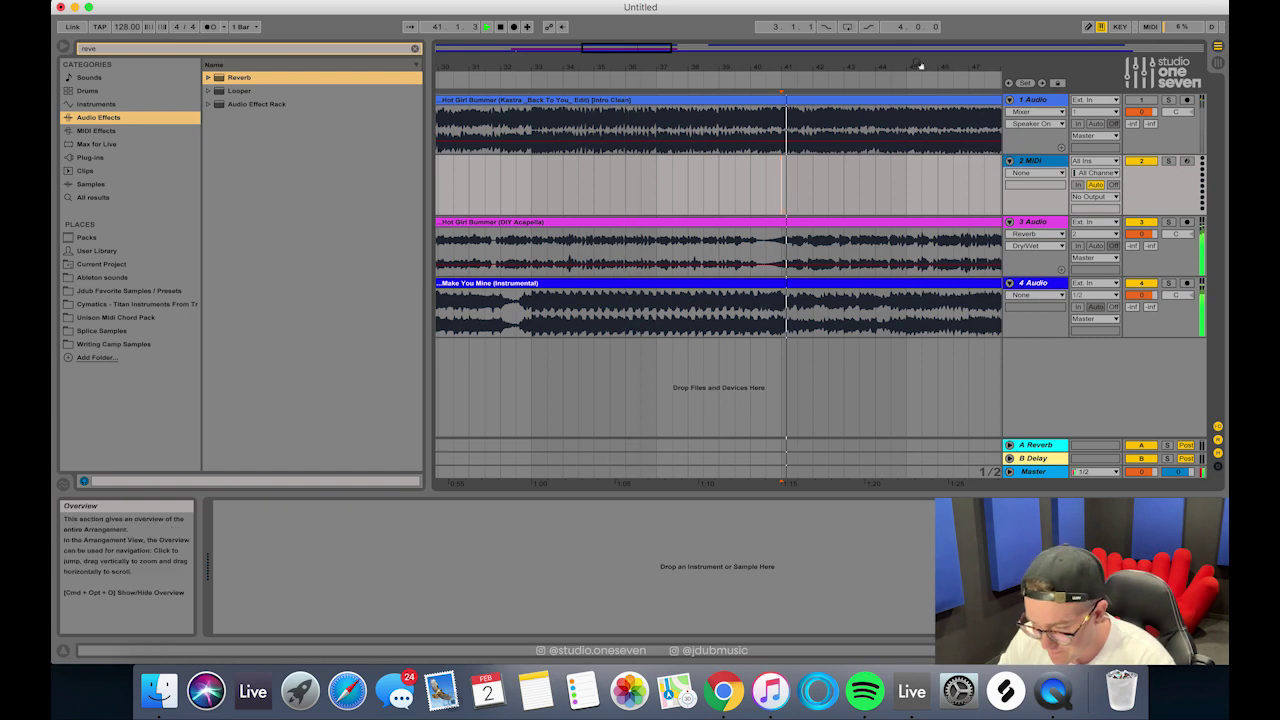
- Show the fades on the acapella track and slightly lengthen the fade-out at the end of the clip near bar 49
left_click_drag(920, 66, 765, 68)
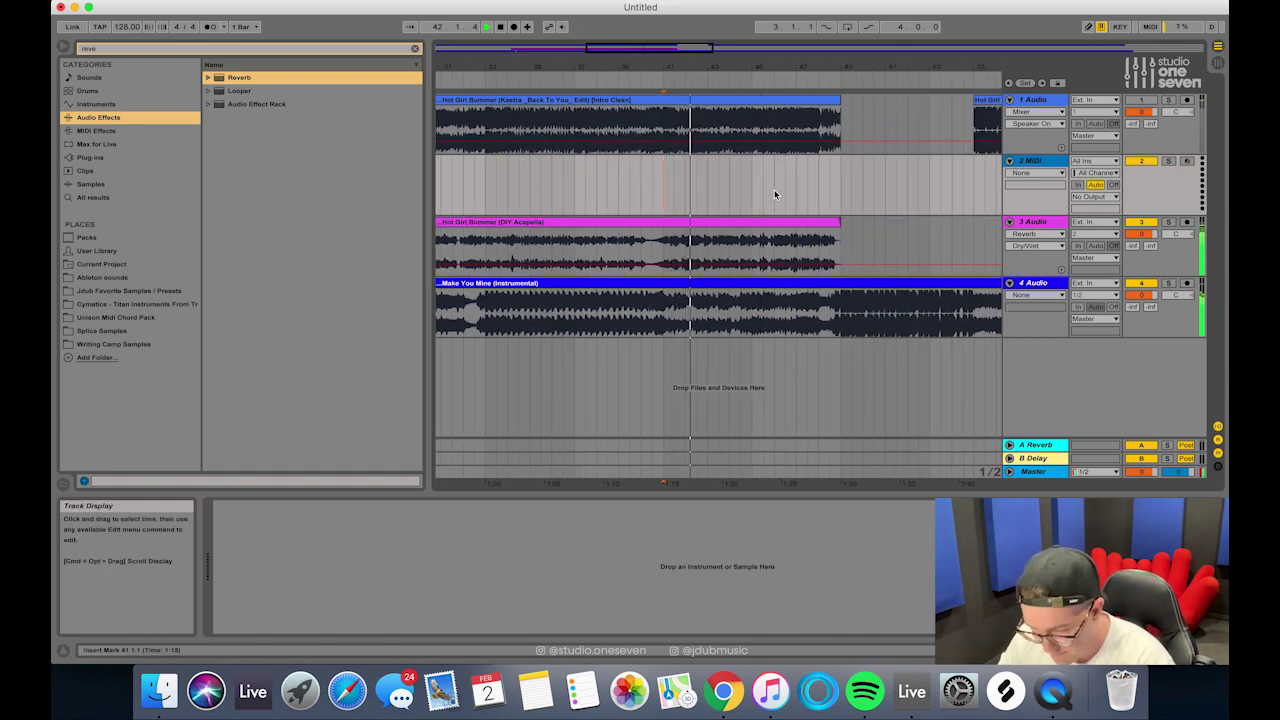
key("plus")
left_click(1035, 233)
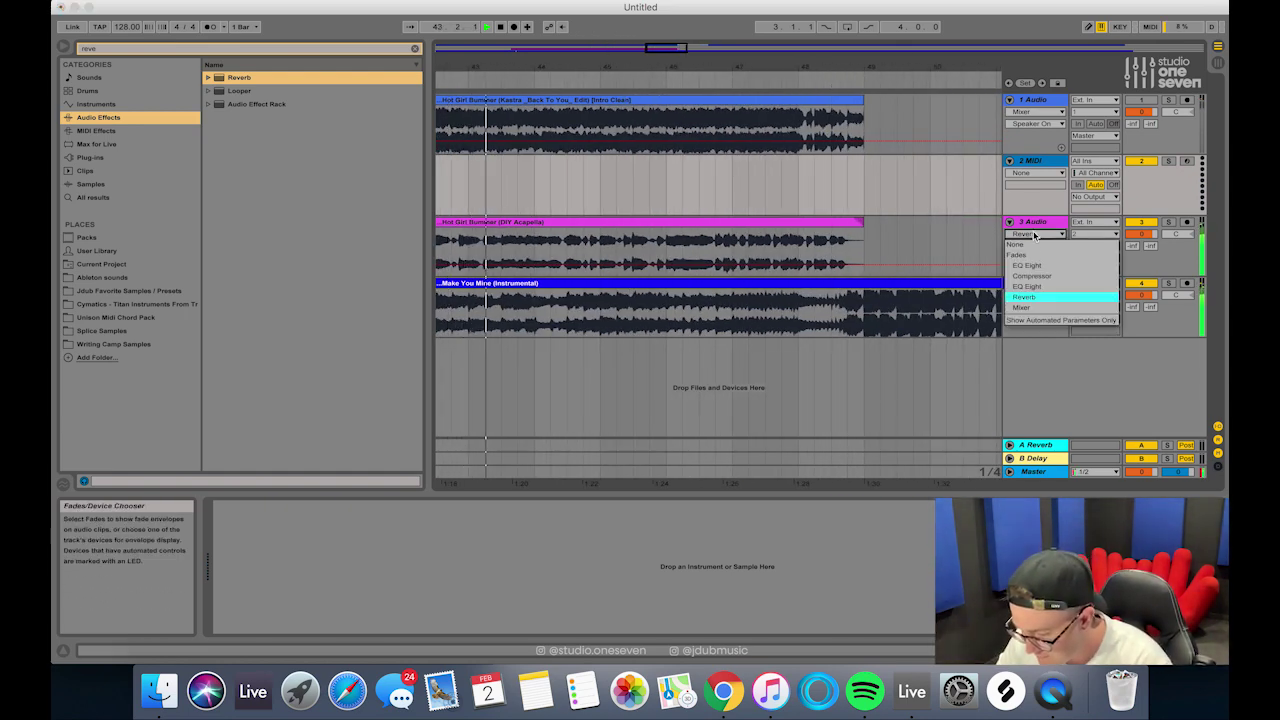
left_click(1025, 260)
left_click_drag(855, 64, 866, 133)
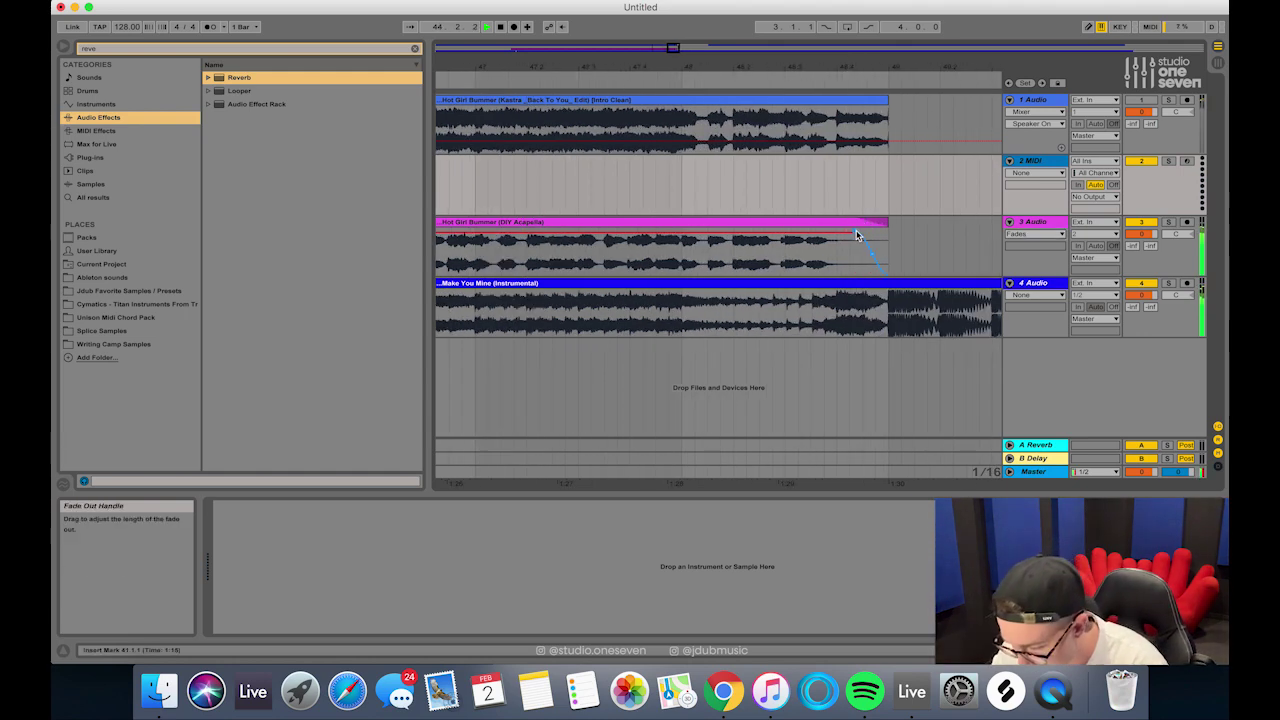
left_click_drag(855, 231, 846, 231)
left_click_drag(876, 69, 876, 12)
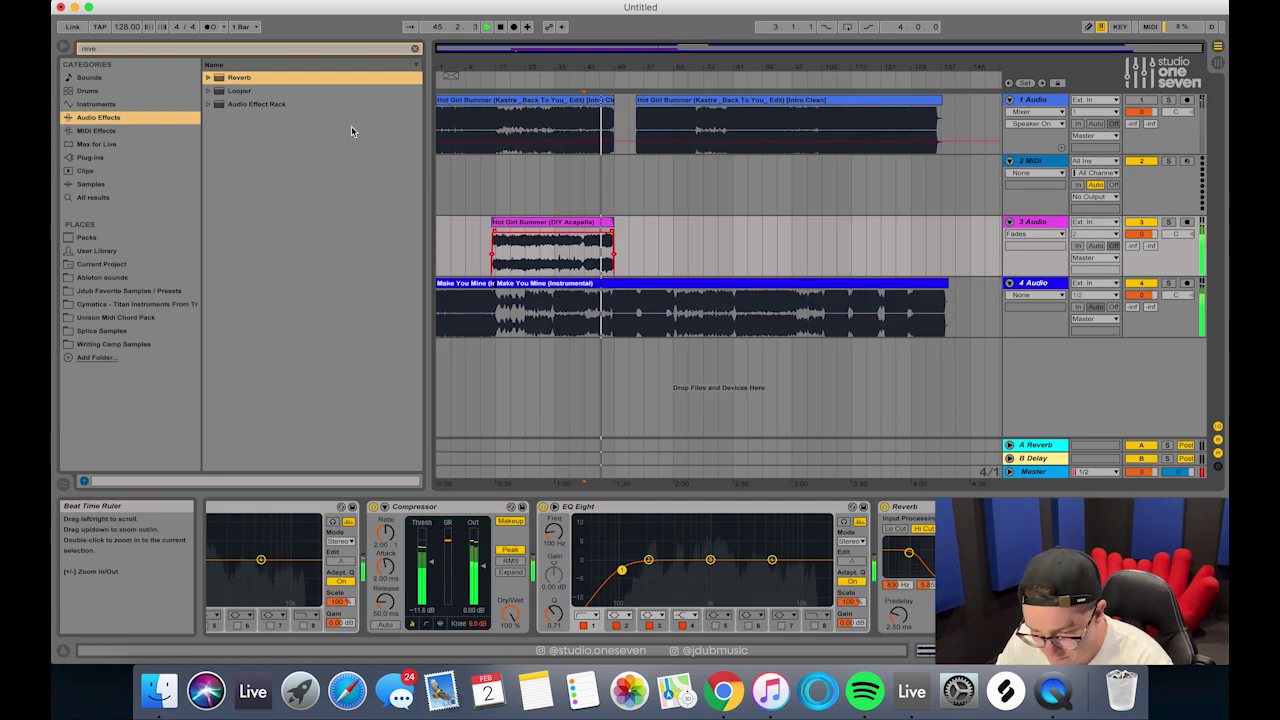
- Copy the last two bars of the acapella clip and paste them on the same track at bar 55
left_click_drag(486, 67, 780, 190)
left_click_drag(730, 95, 796, 70)
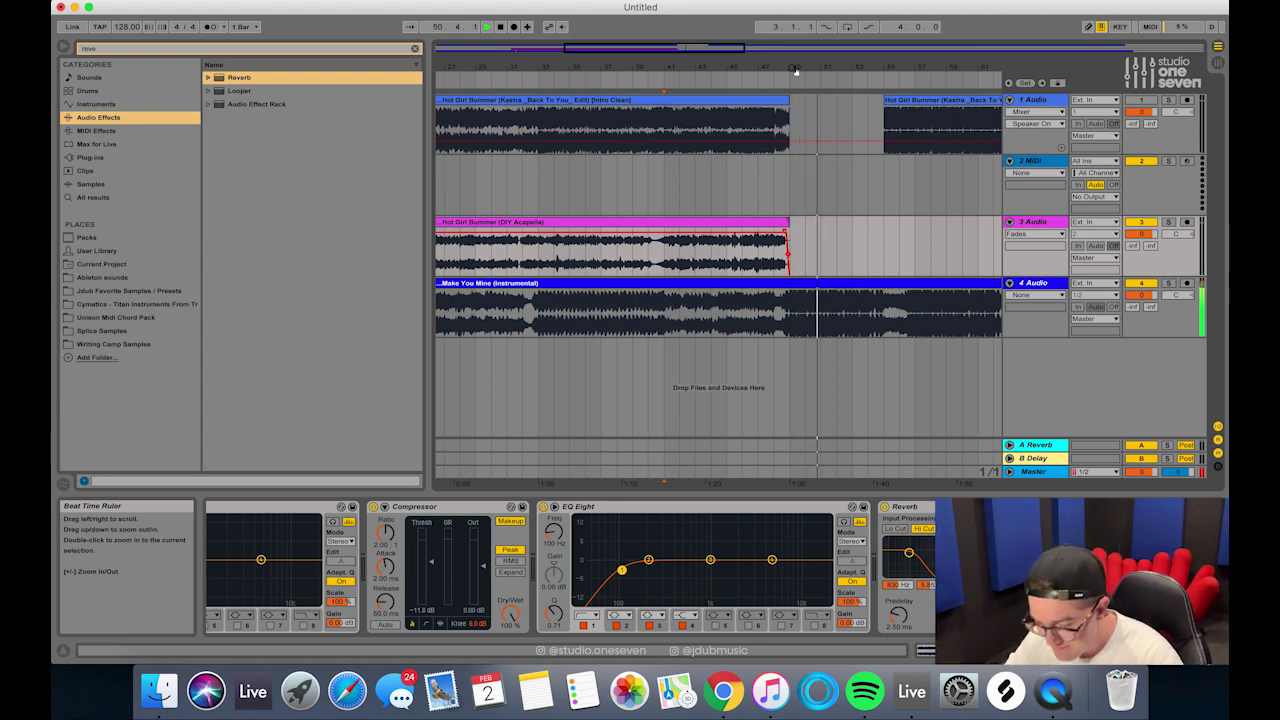
left_click_drag(778, 262, 795, 271)
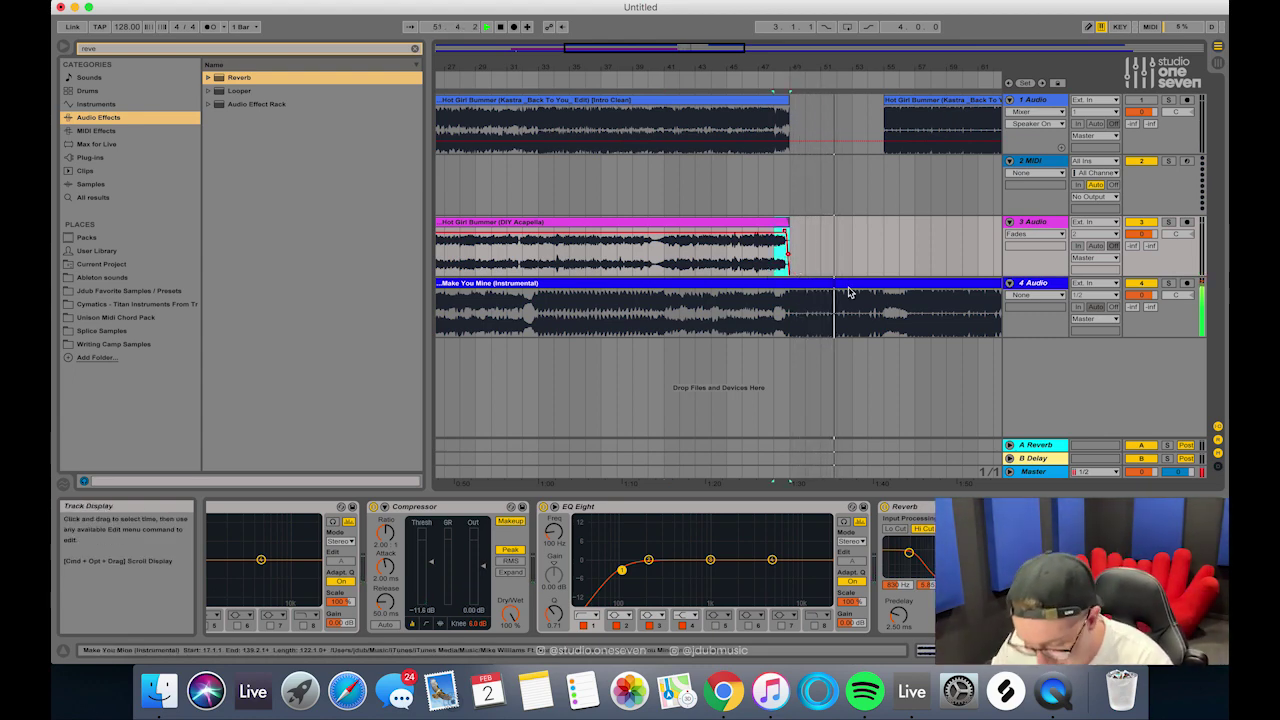
left_click_drag(871, 74, 820, 40)
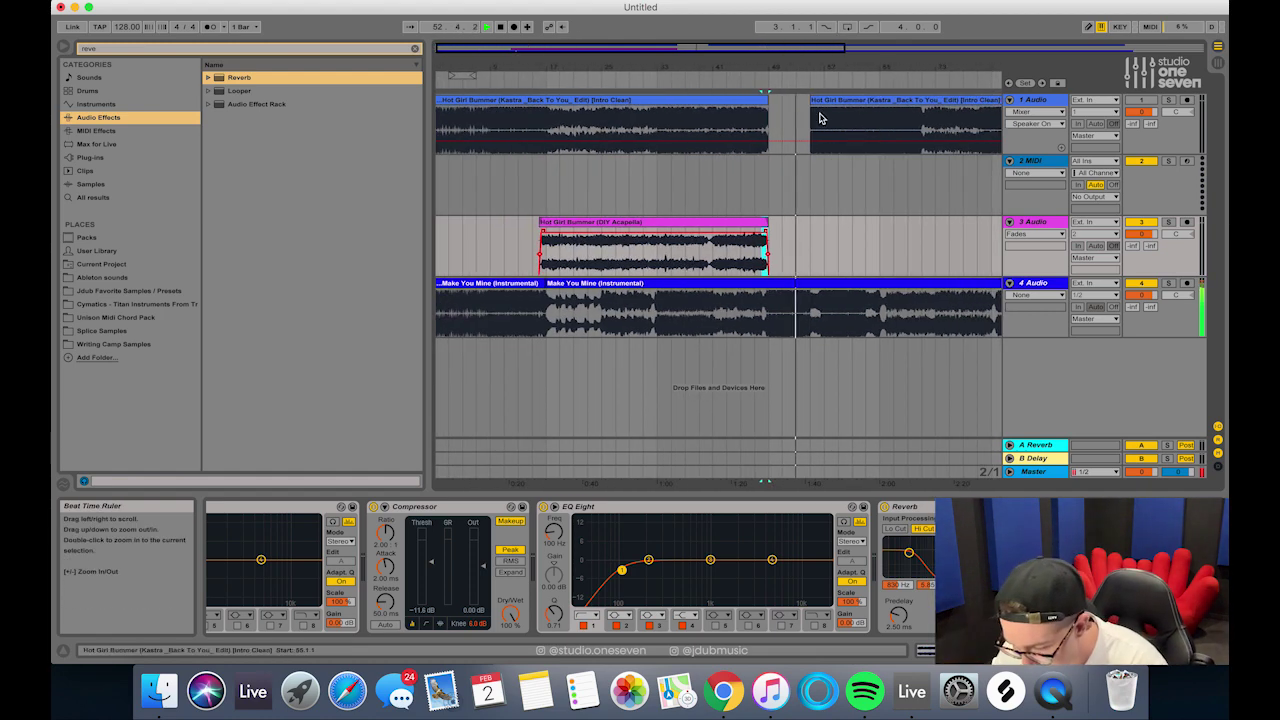
left_click_drag(755, 260, 771, 259)
left_click(811, 256)
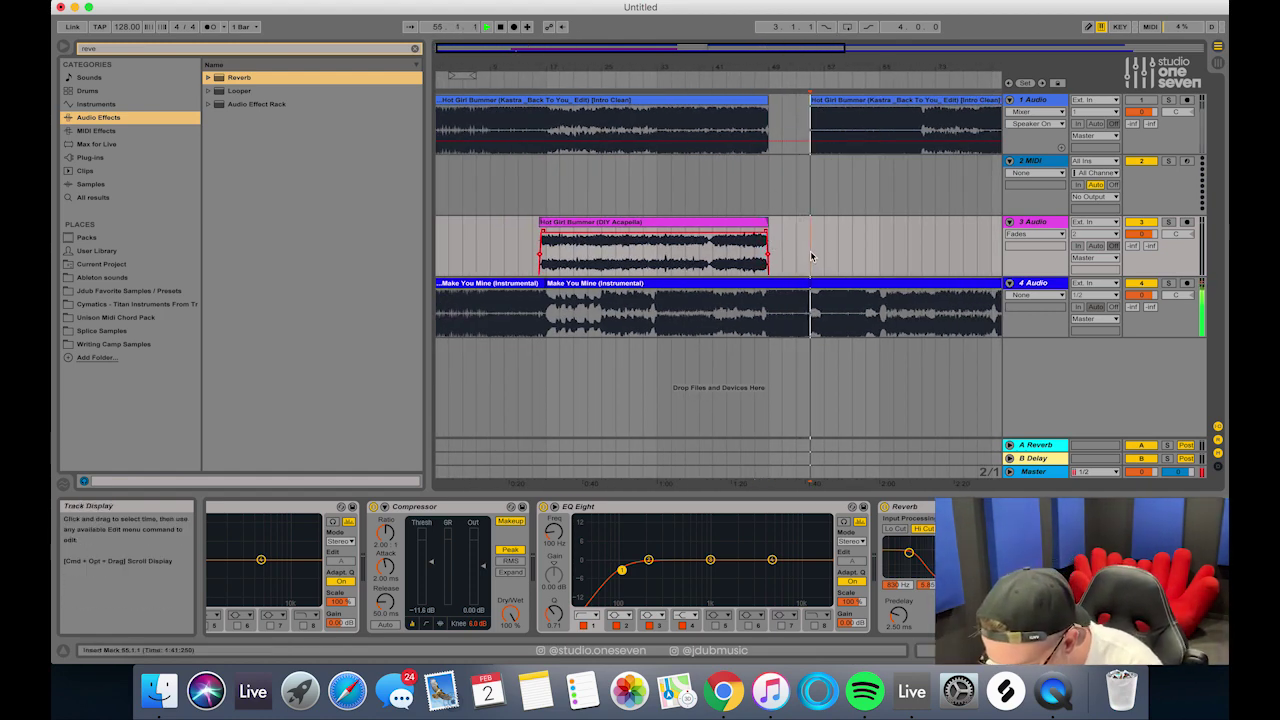
key("super+v")
mouse_move(827, 69)
left_mouse_down()
mouse_move(827, 140)
mouse_move(825, 118)
left_mouse_up()
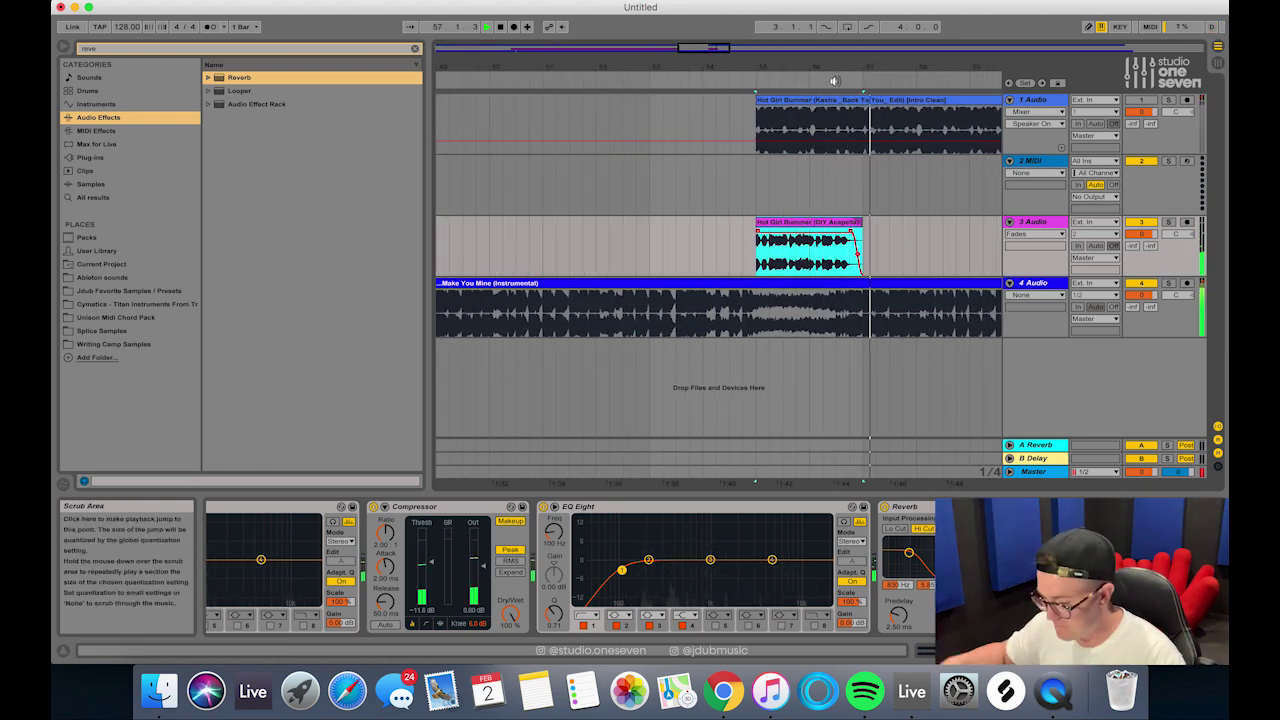
left_click_drag(846, 72, 698, 69)
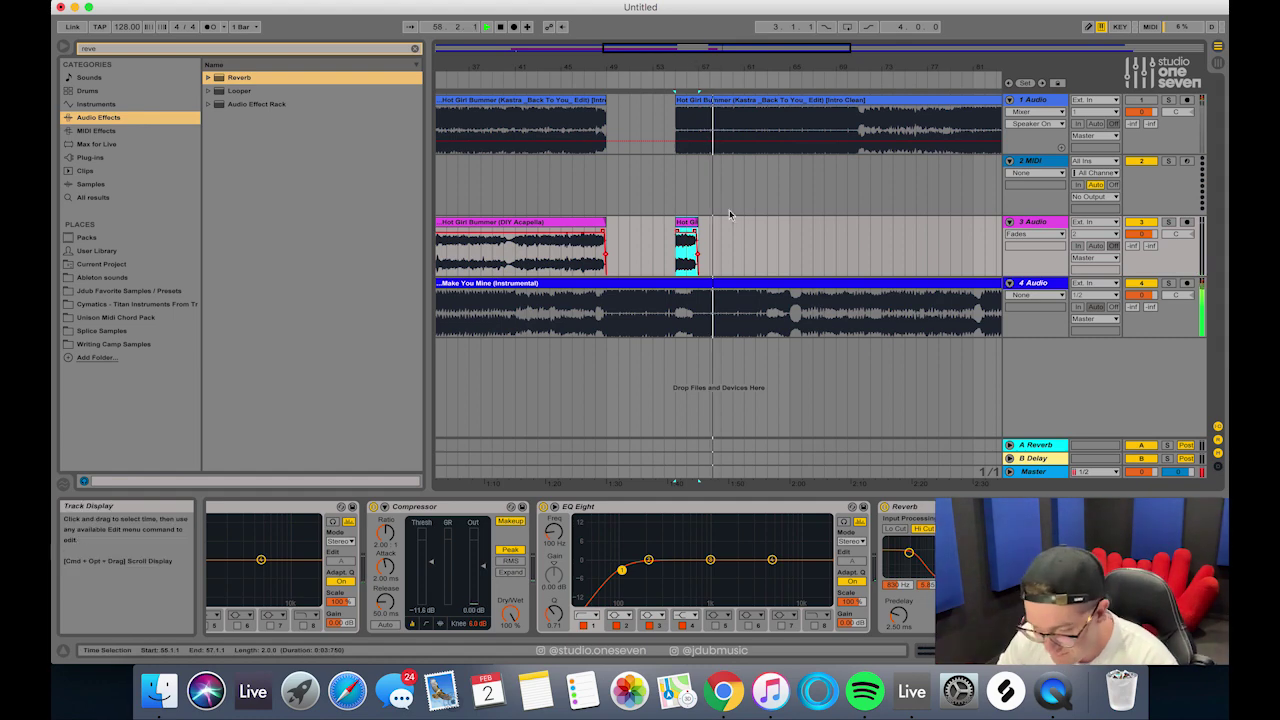
- Play the mashup from bar 55 to check the pasted vocal phrase against the instrumental
key("space")
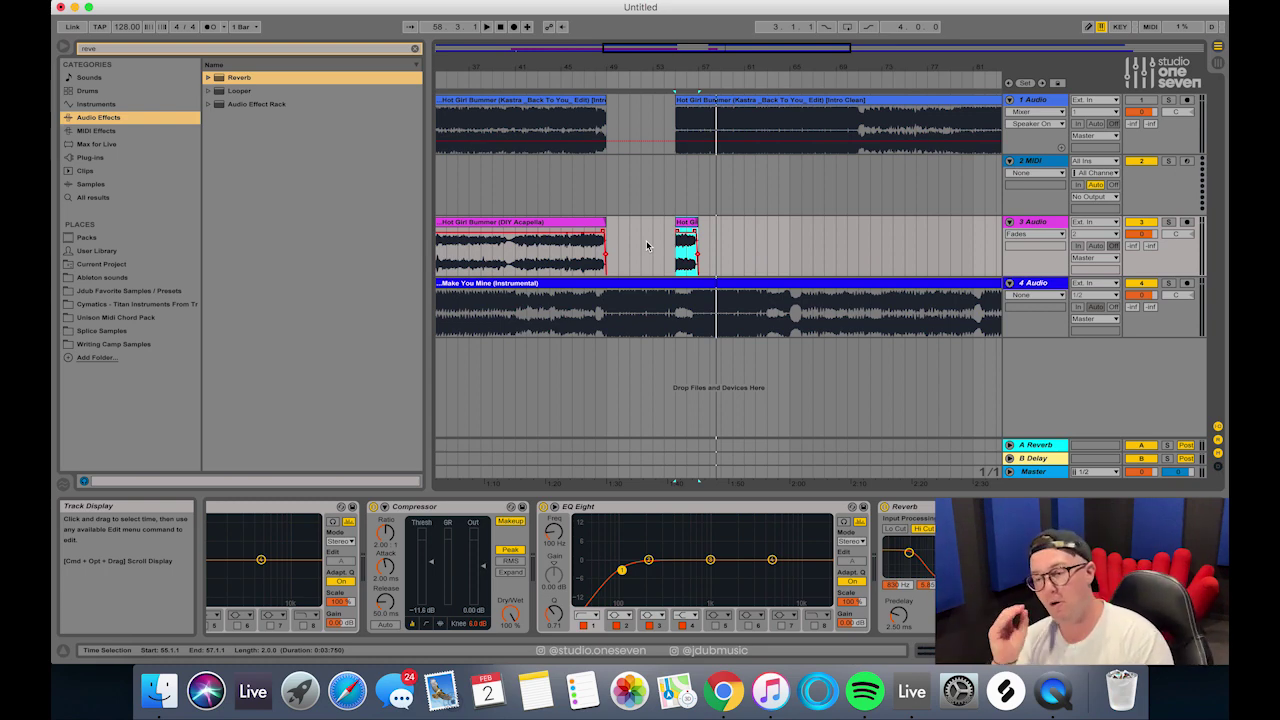
left_click(676, 258)
key("space")
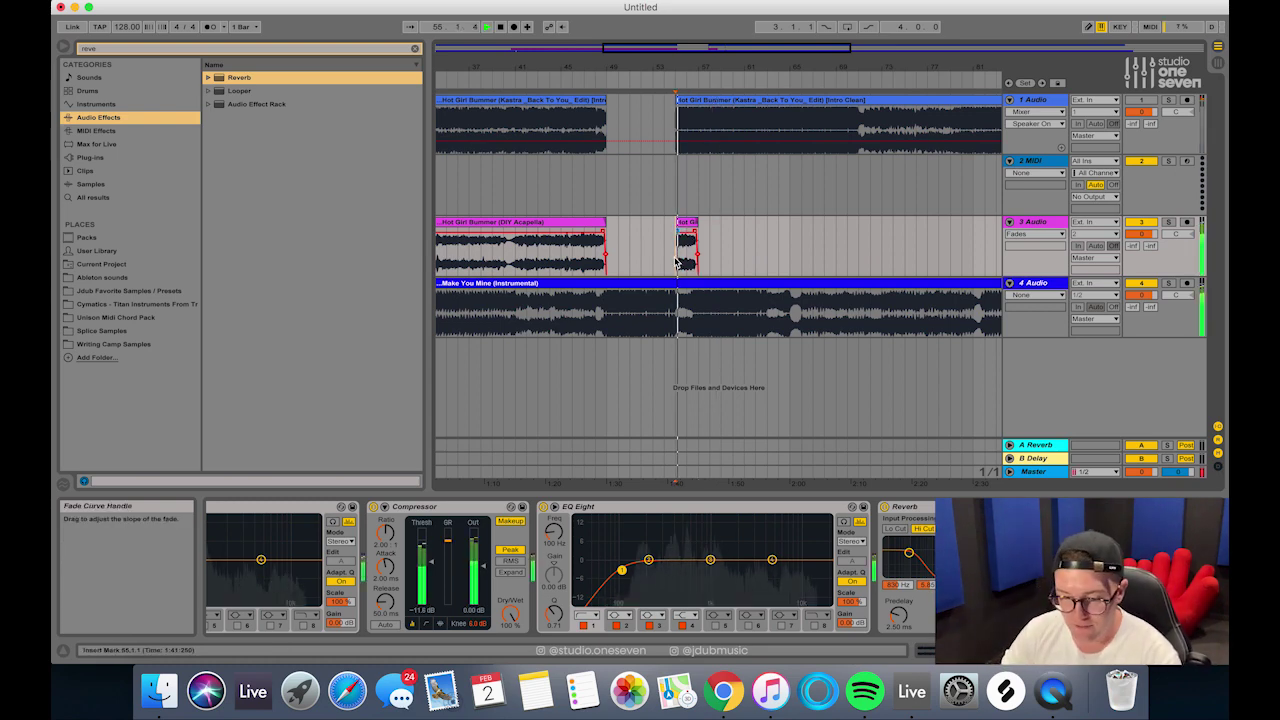
left_click_drag(697, 64, 668, 166)
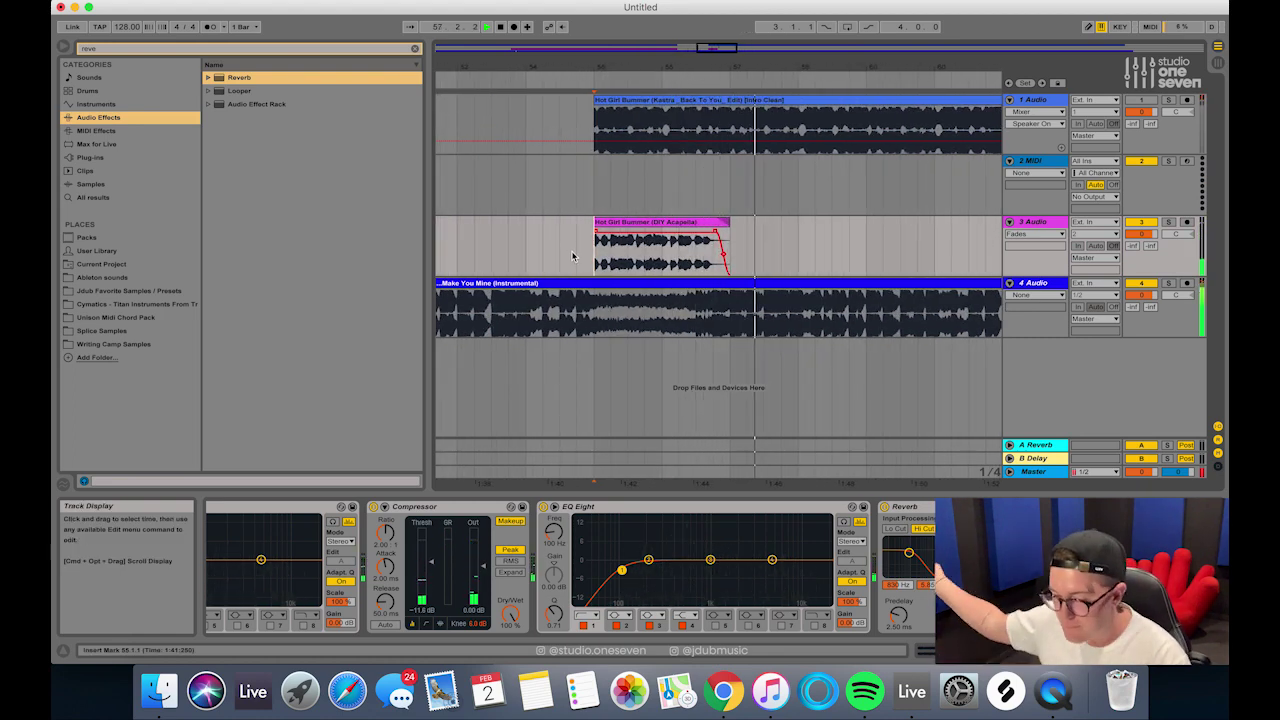
double_click(840, 64)
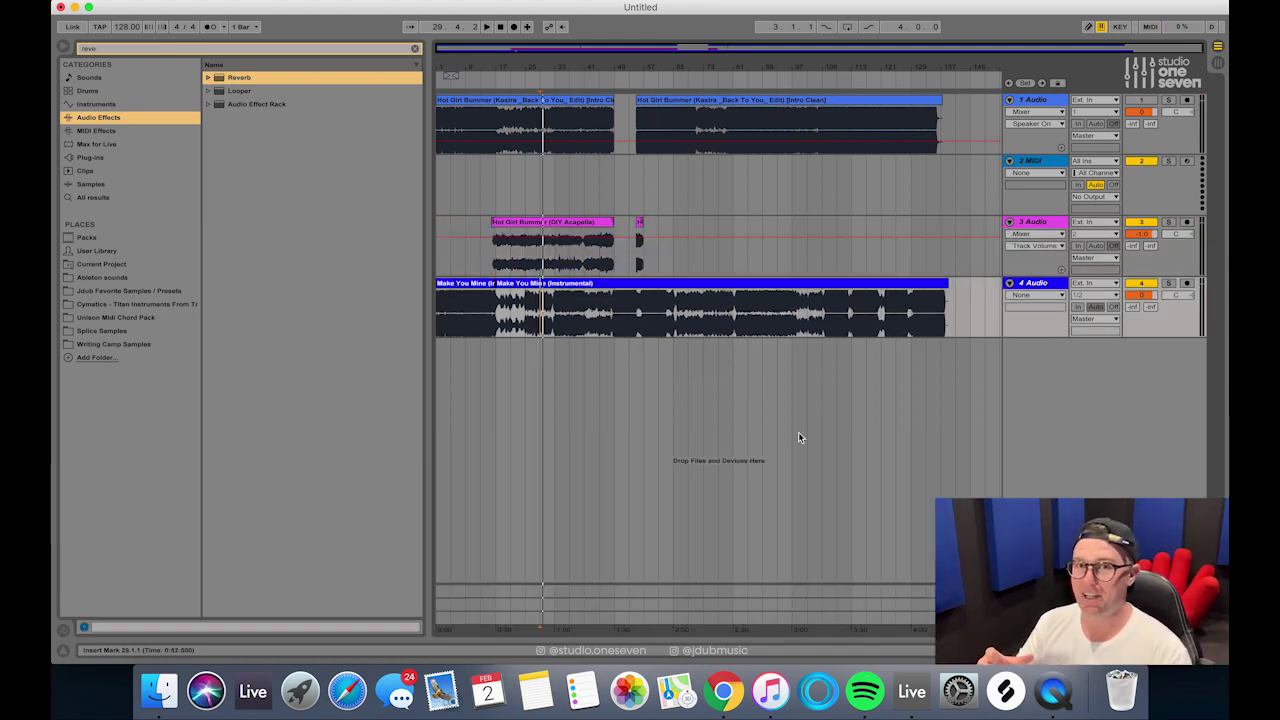
- Review the acapella track's effect chain from its first EQ Eight, and hide the device view
left_click(1044, 286)
double_click(1044, 286)
left_click(1053, 222)
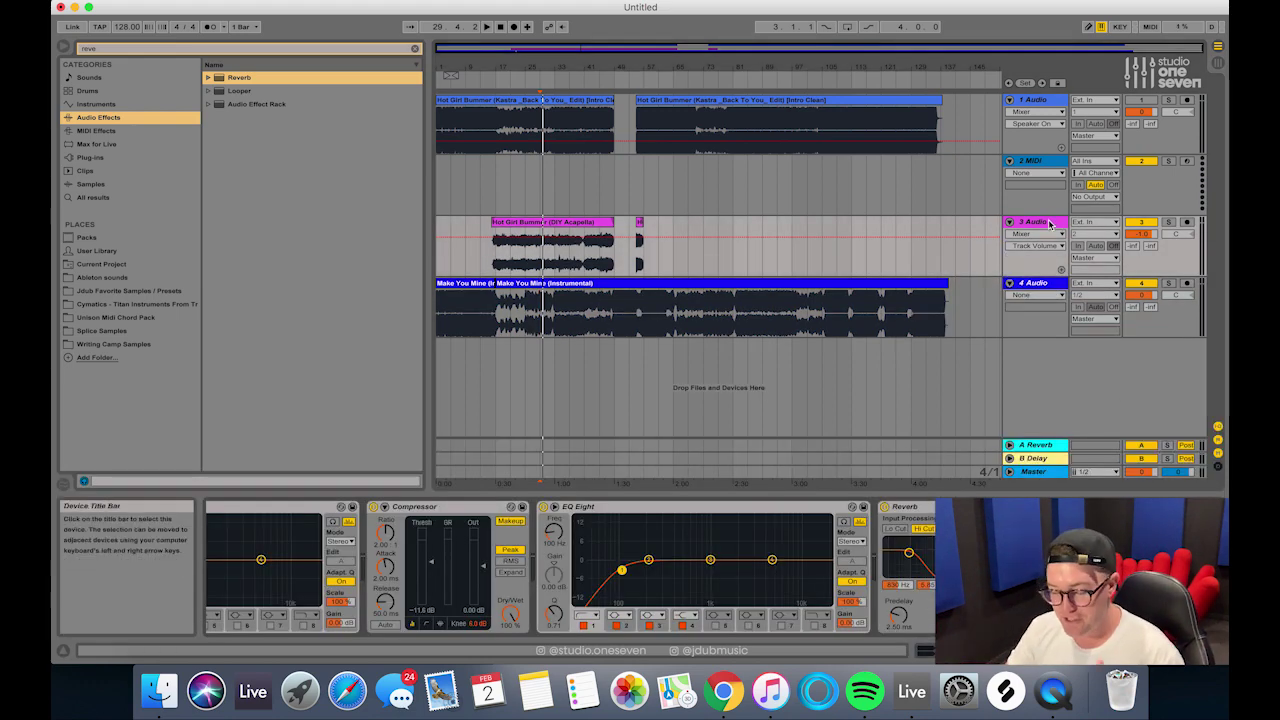
left_click(1150, 652)
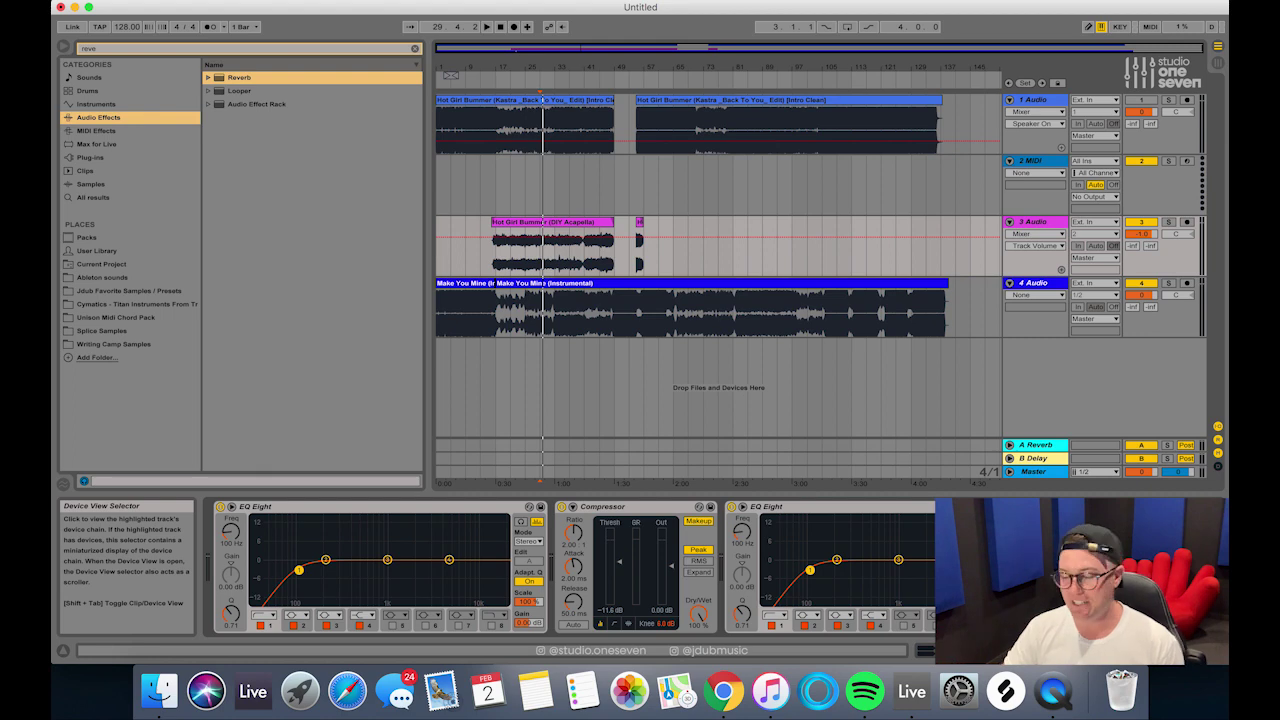
left_click(1217, 651)
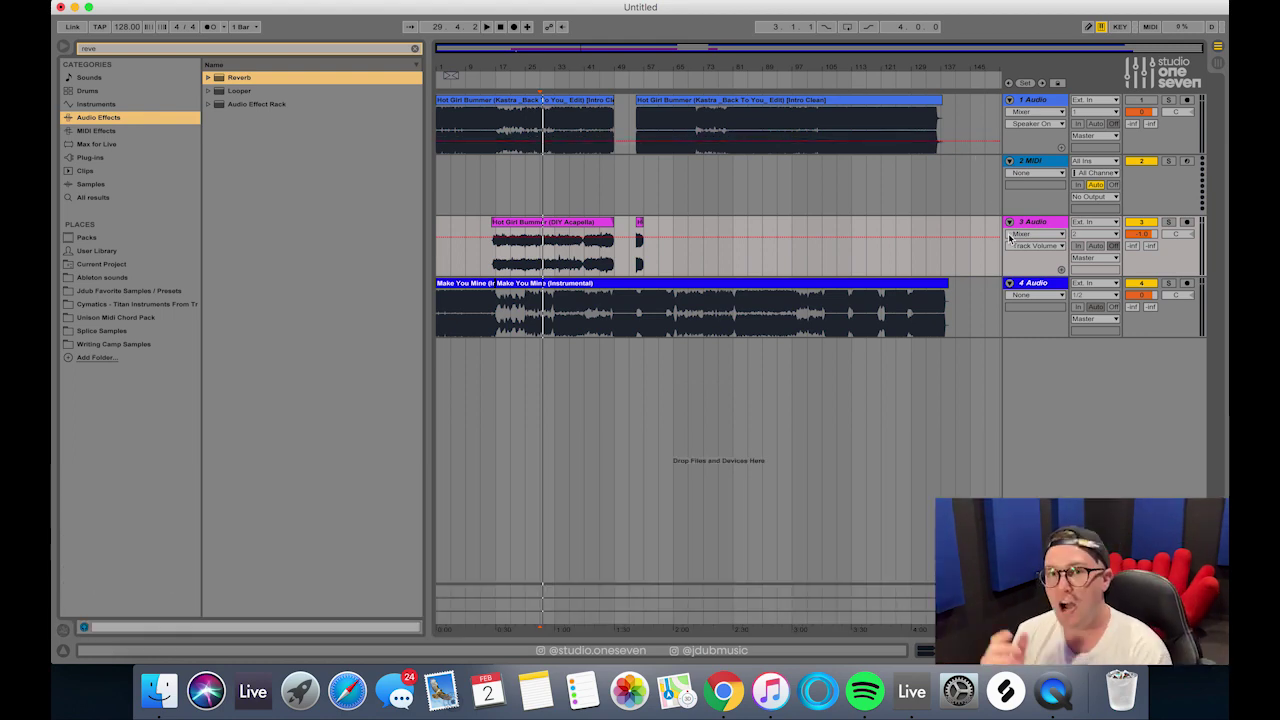
- Review the Export Audio/Video settings for rendering the Master track as WAV, and close them without exporting
left_click(543, 186)
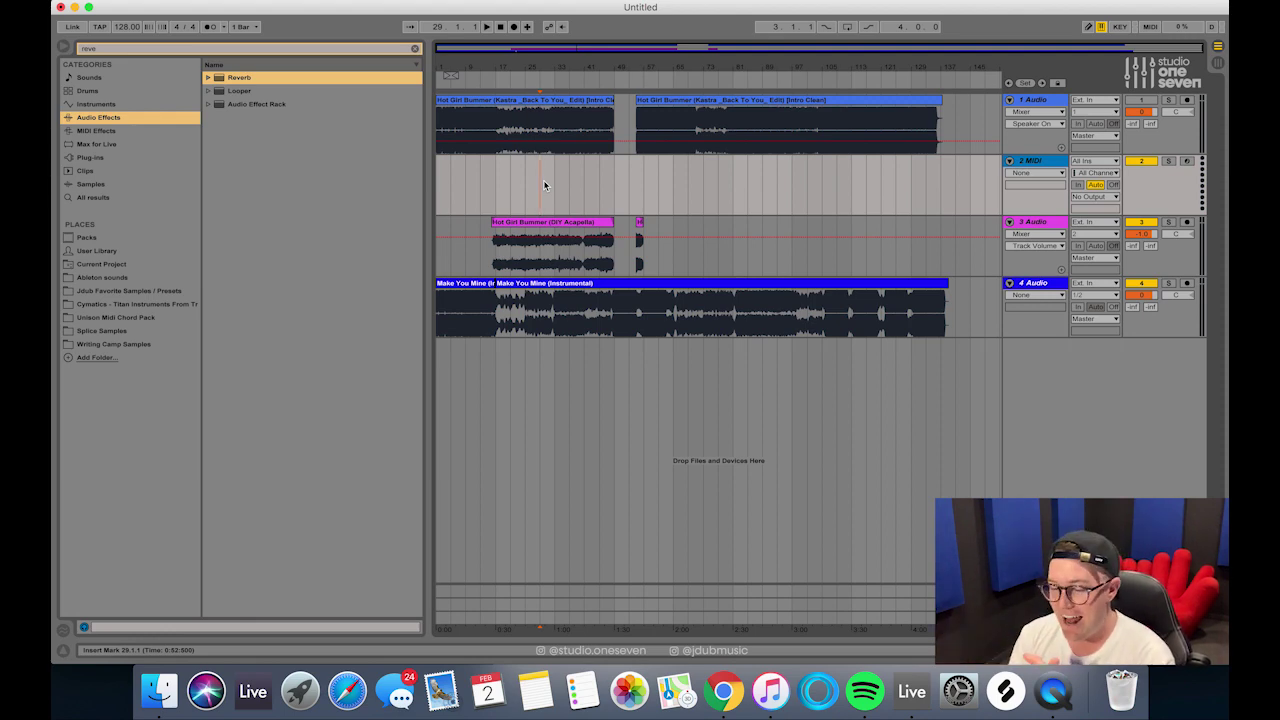
left_click(136, 3)
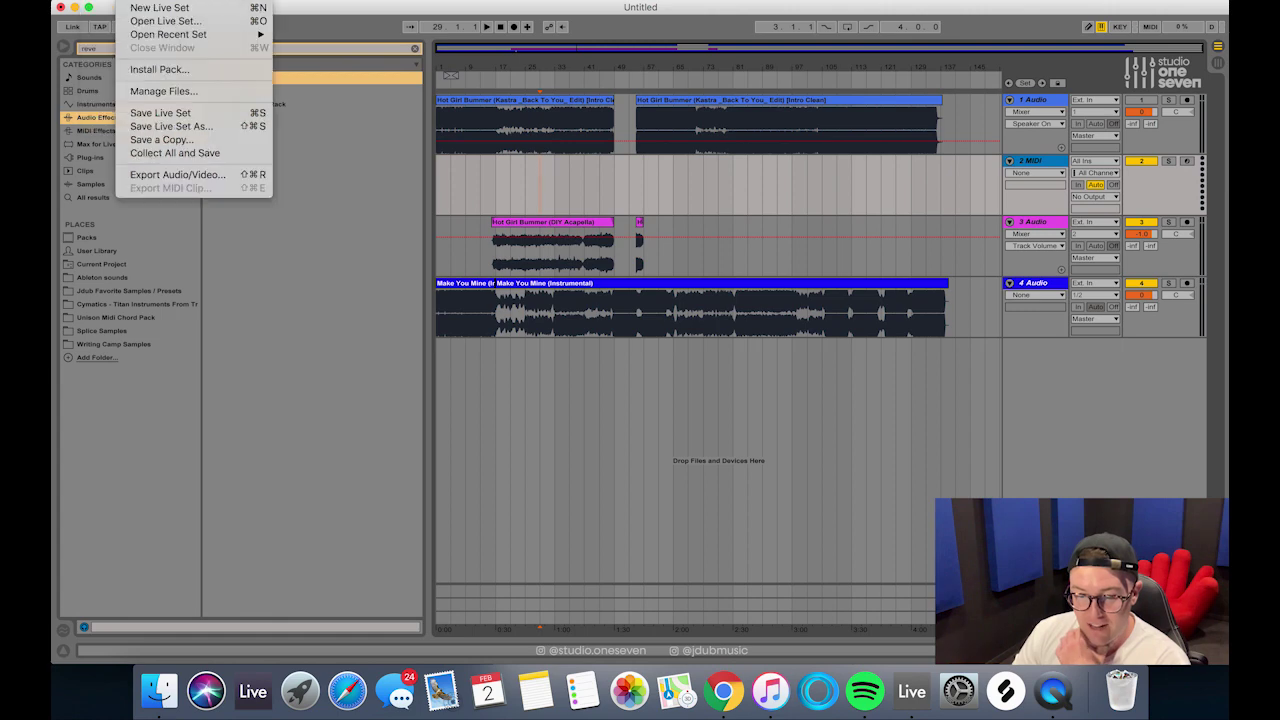
left_click(166, 175)
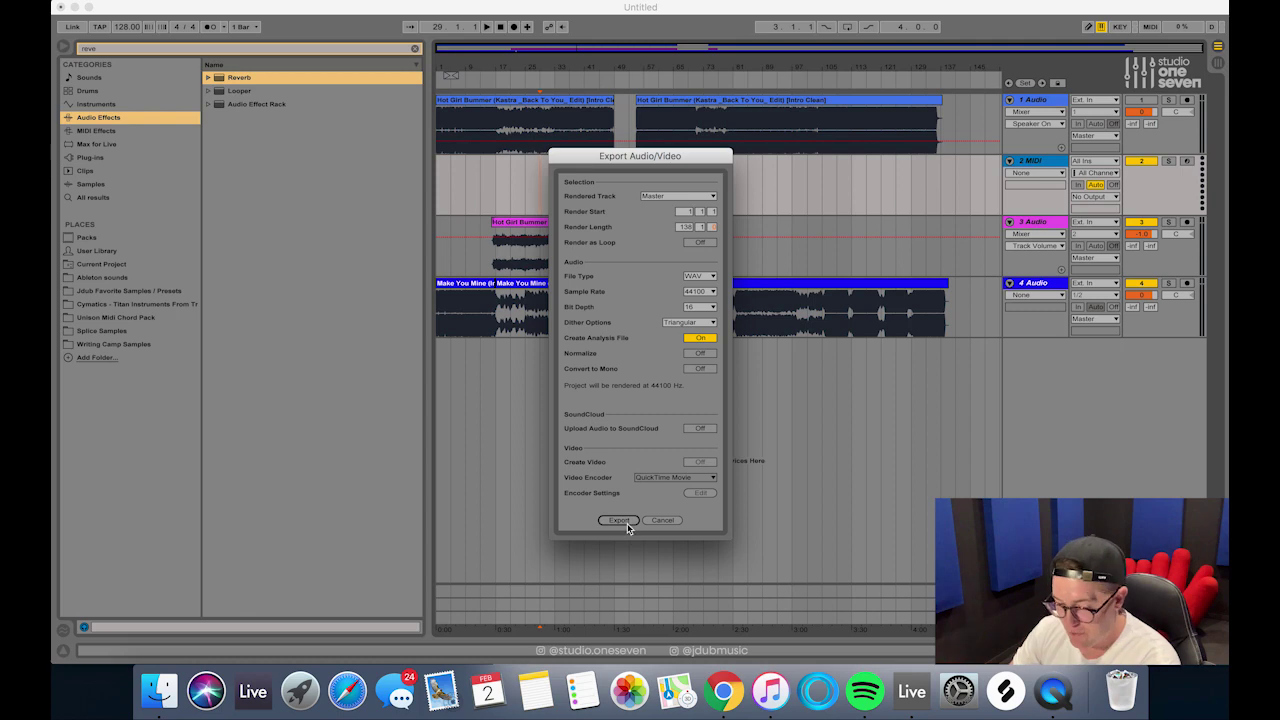
left_click(661, 521)
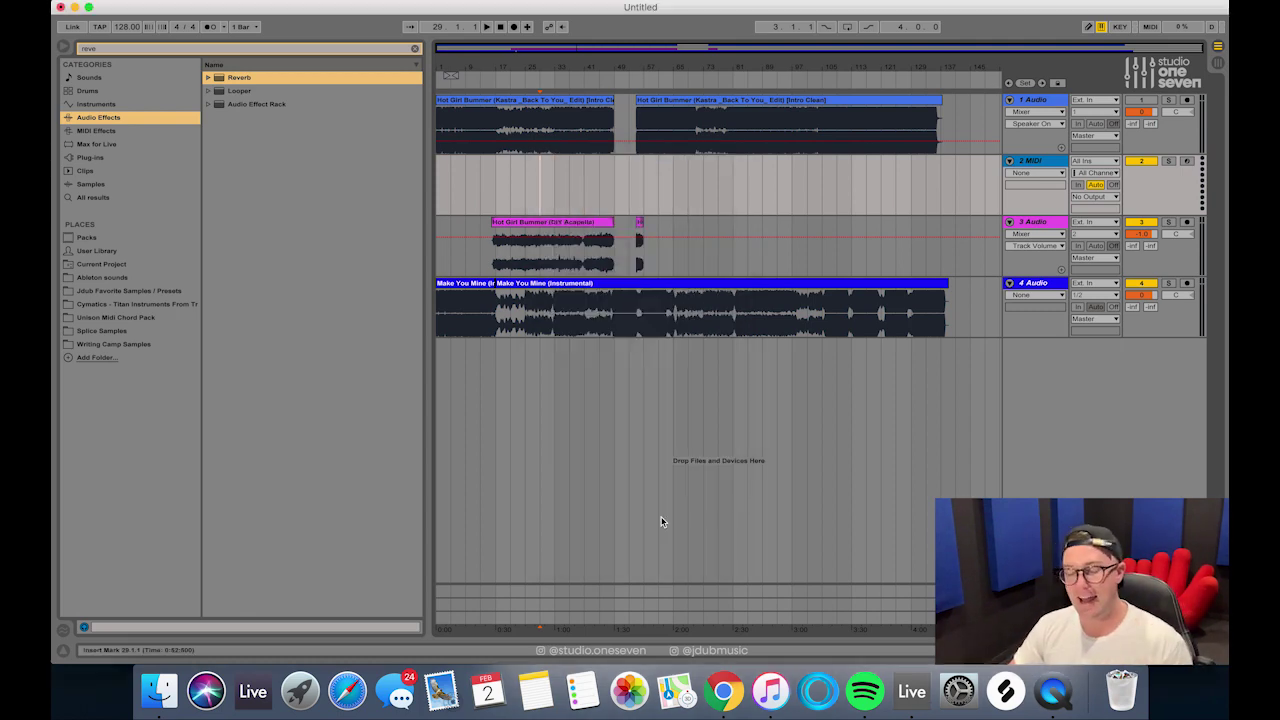